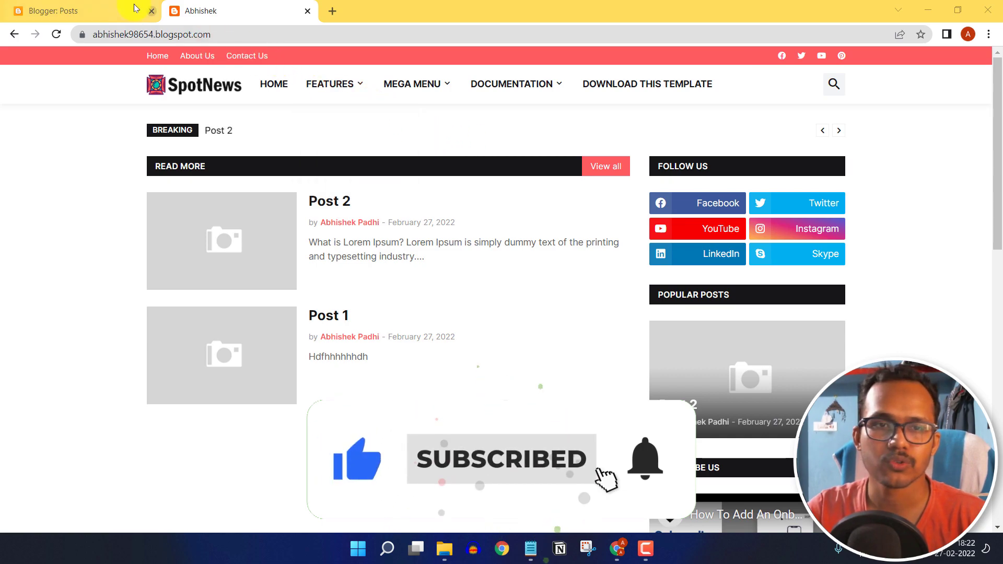
- Open Post 2 in the Blogger post editor and change its title to "What is SEO & Why it important for Blogger."
{"action": "left_click", "coordinate": [120, 11]}
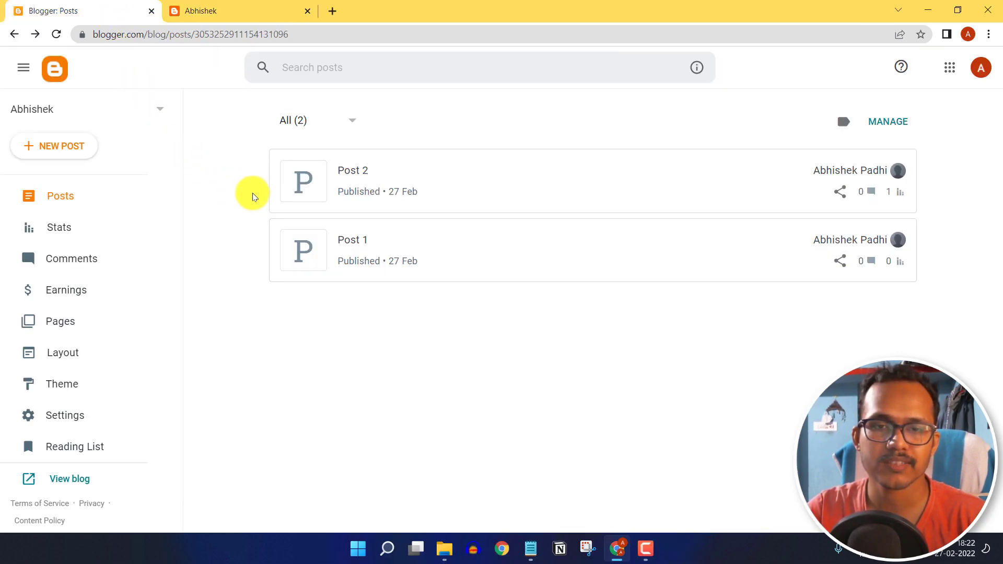
{"action": "left_click", "coordinate": [370, 178]}
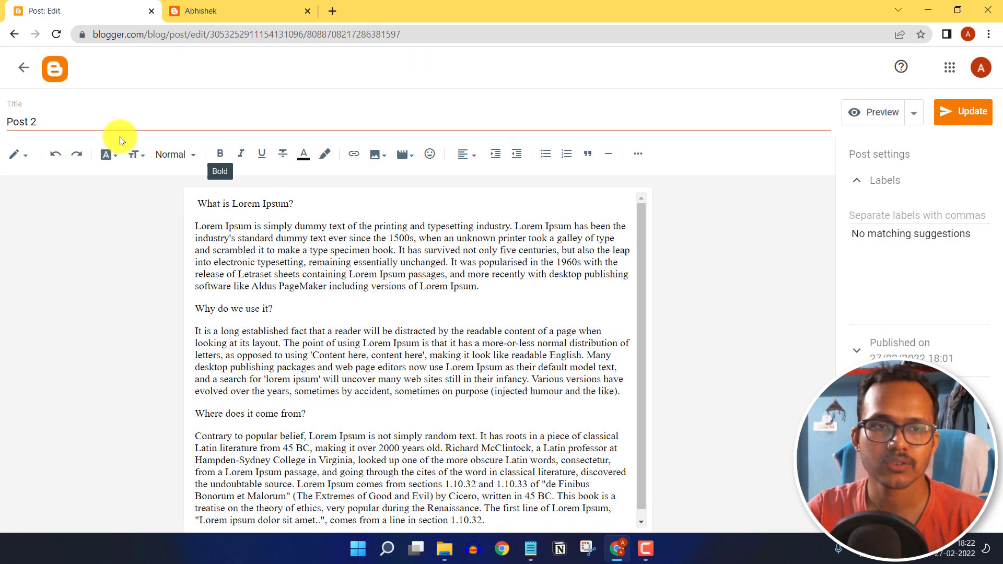
{"action": "left_click", "coordinate": [71, 122]}
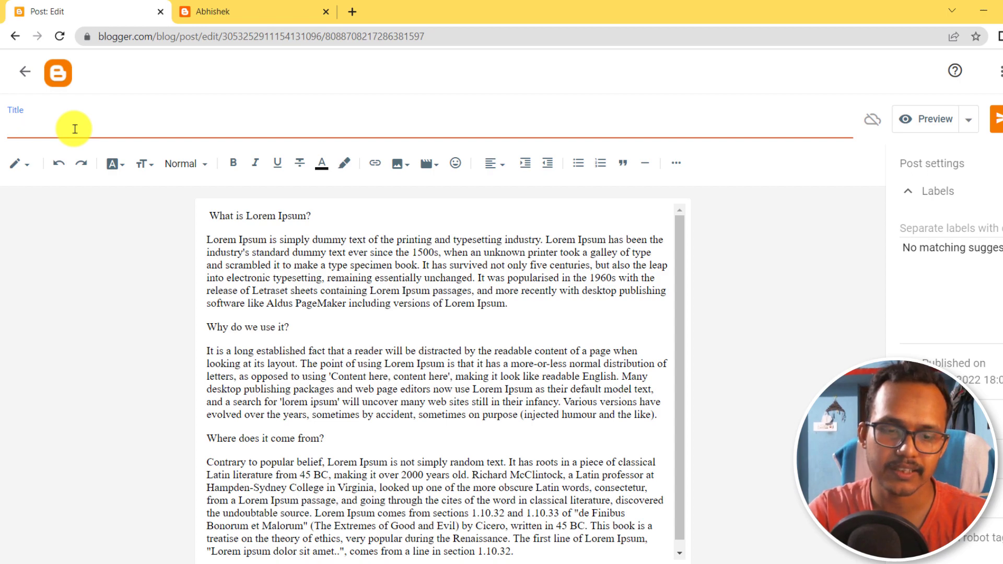
{"action": "type", "text": "What"}
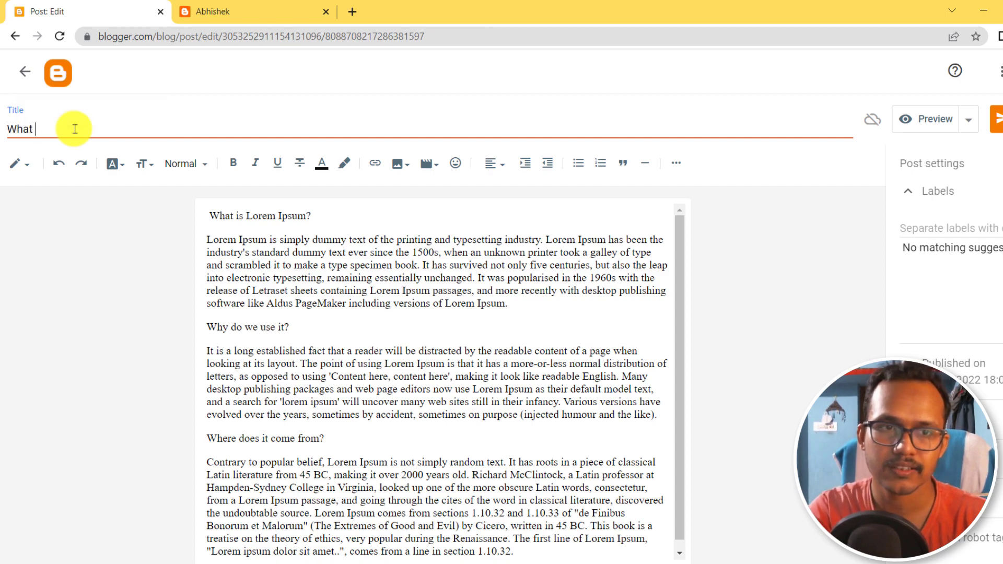
{"action": "type", "text": " is SEO &"}
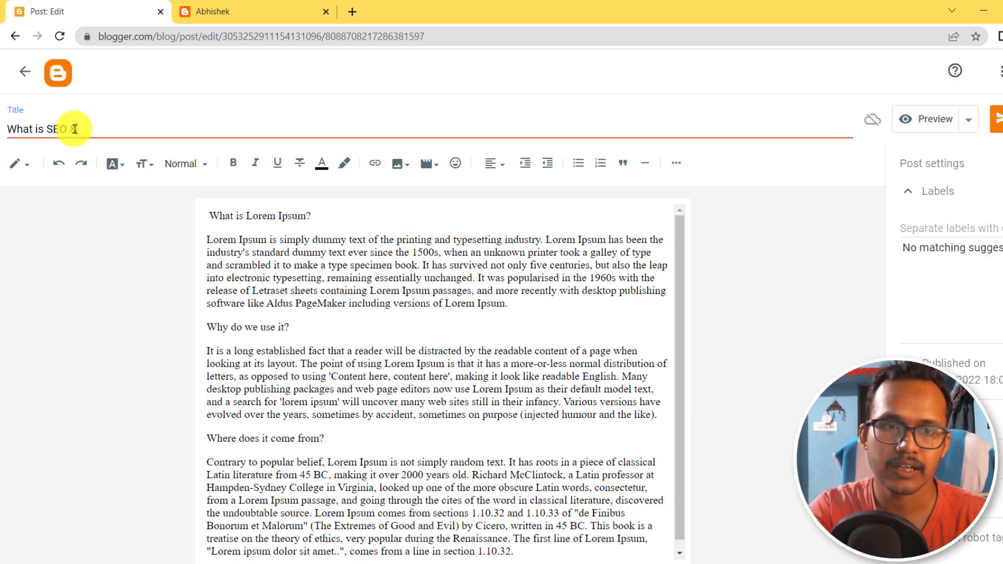
{"action": "type", "text": " Why it "}
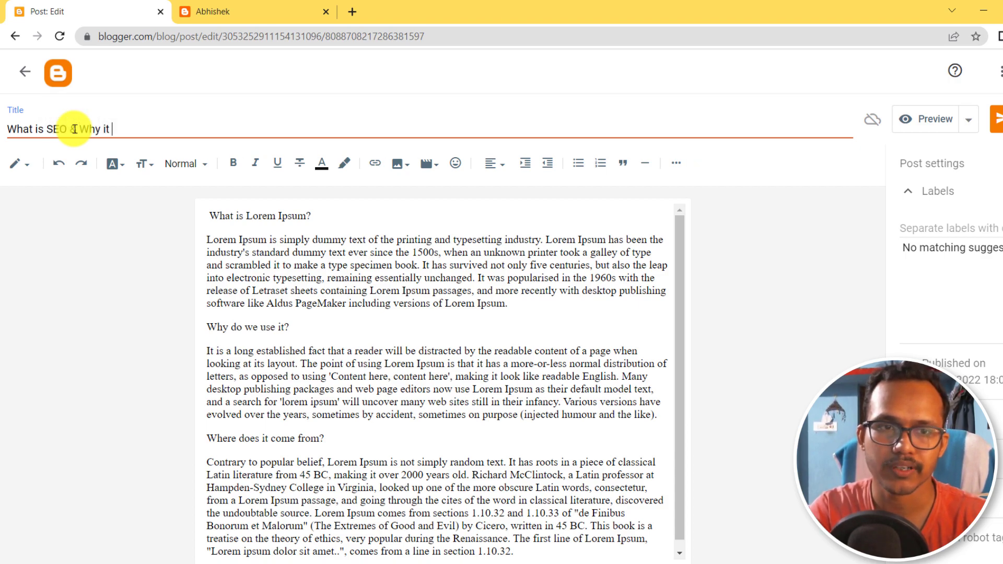
{"action": "type", "text": "important"}
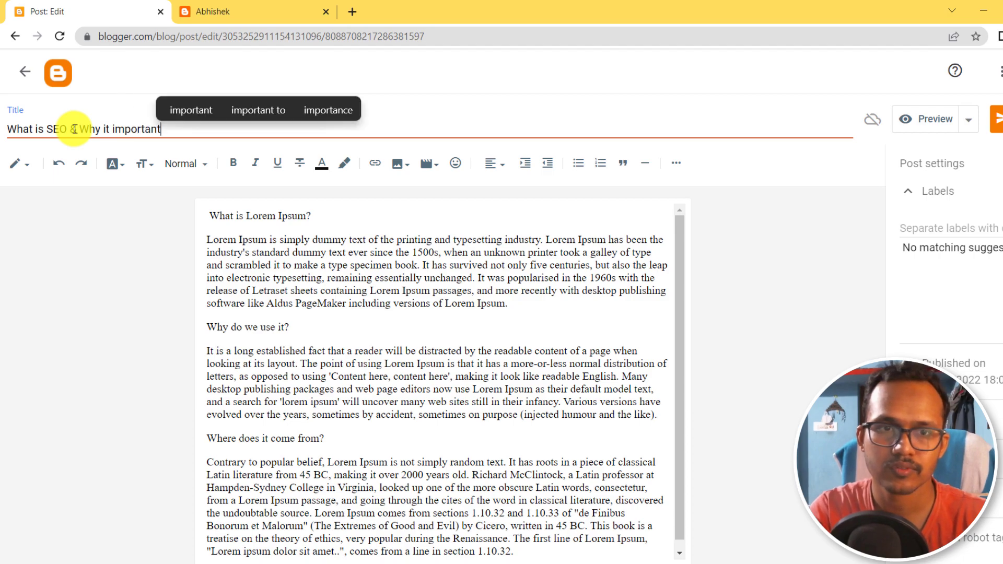
{"action": "type", "text": " for Blogge"}
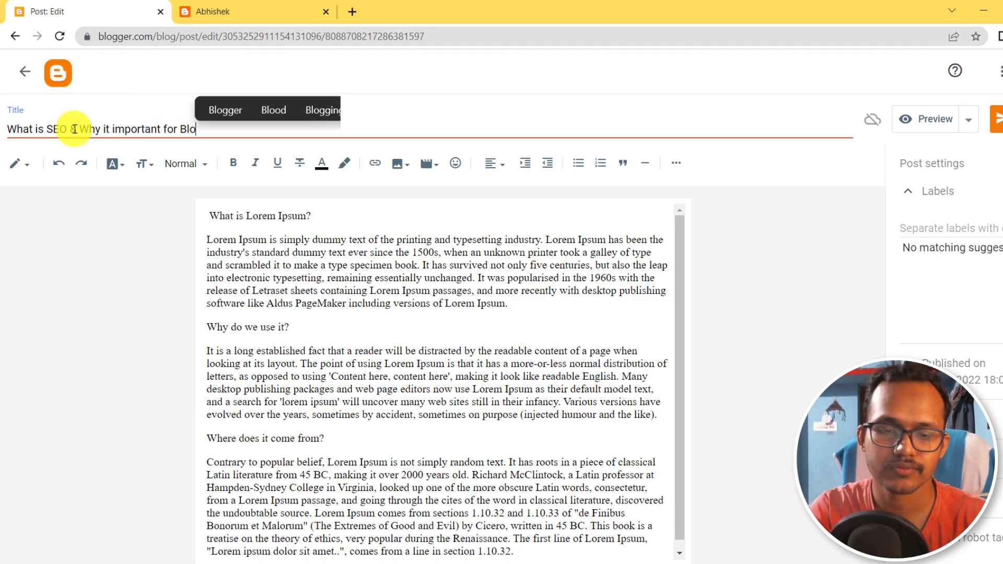
{"action": "type", "text": "r."}
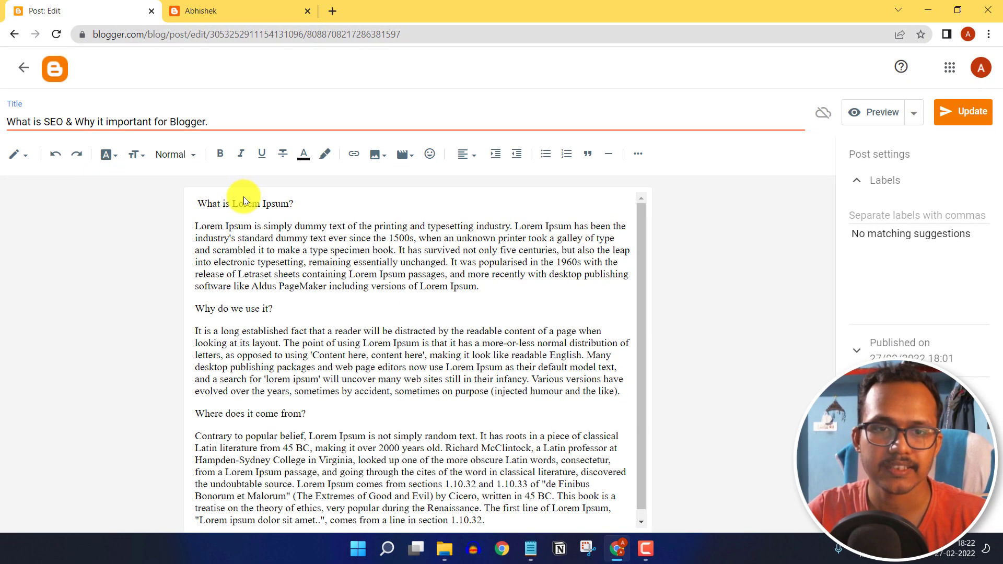
- Format the opening line "What is Lorem Ipsum?" in the post body as a Heading
{"action": "left_click_drag", "start_coordinate": [301, 206], "coordinate": [197, 206]}
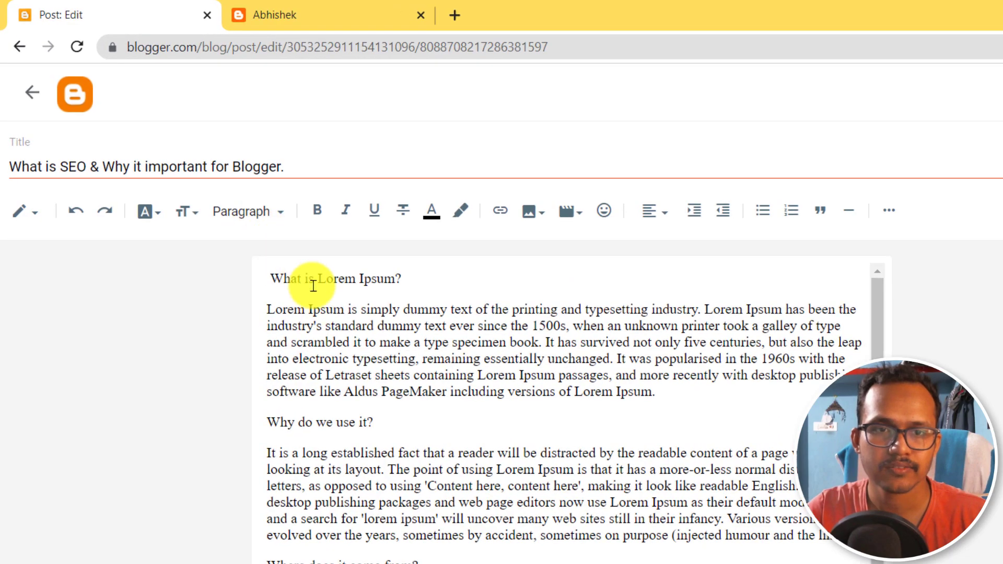
{"action": "triple_click", "coordinate": [320, 277]}
{"action": "left_click", "coordinate": [235, 221]}
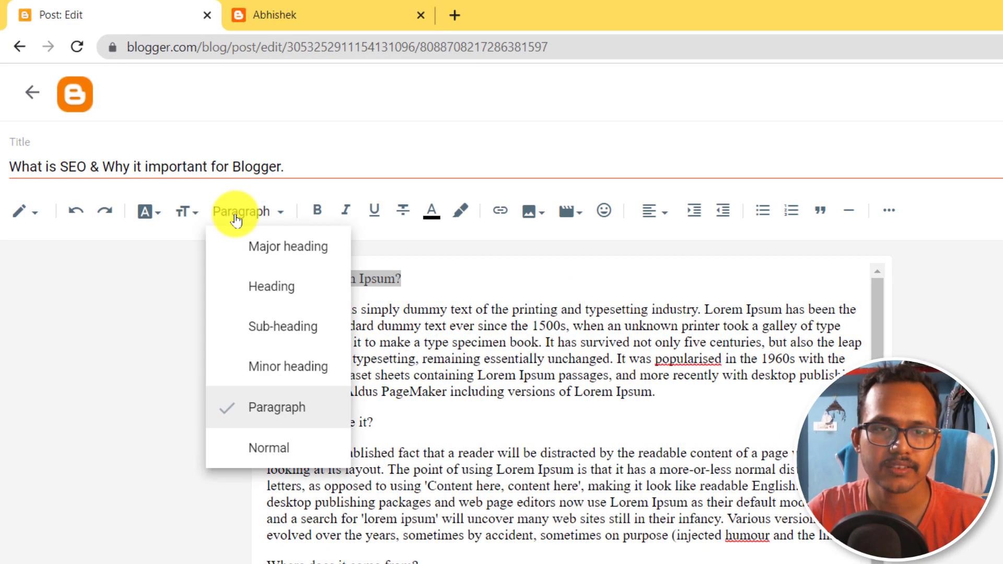
{"action": "left_click", "coordinate": [284, 292]}
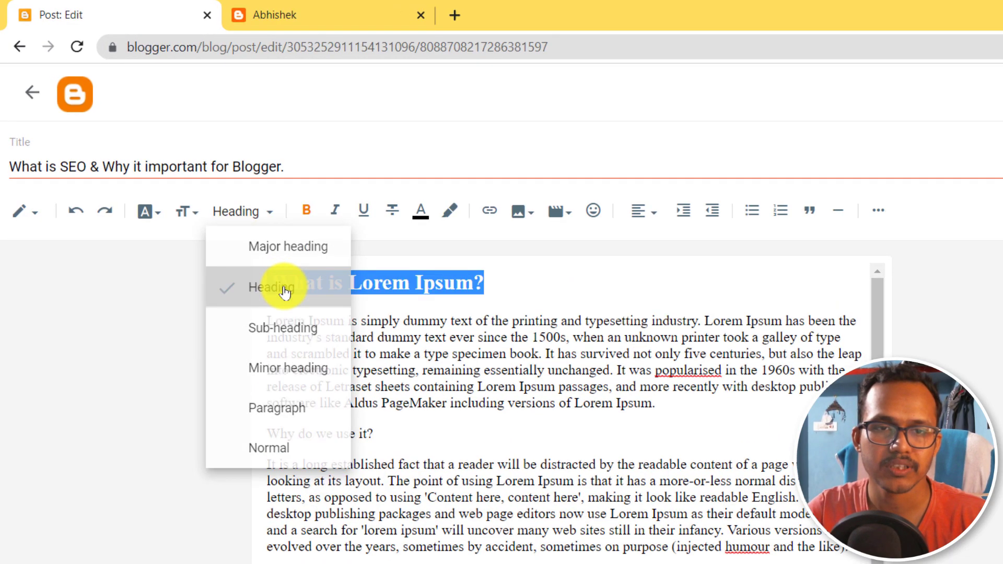
{"action": "left_click", "coordinate": [240, 218]}
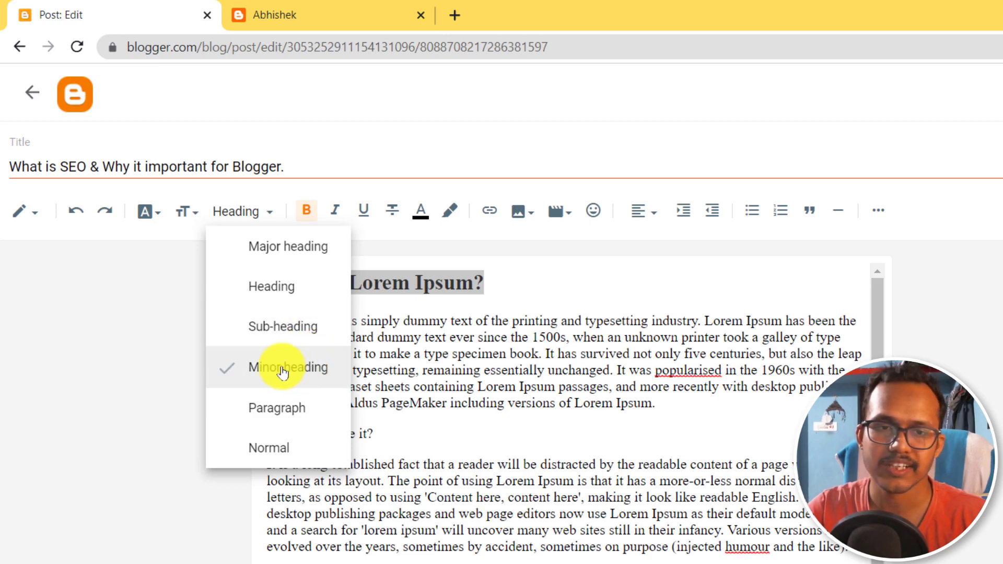
{"action": "left_click", "coordinate": [464, 352]}
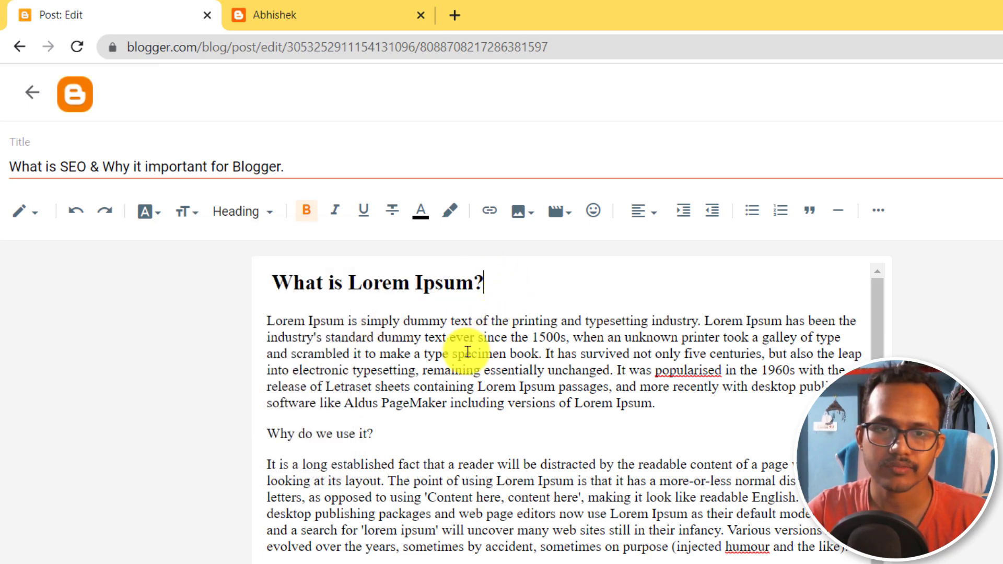
- Format the line "Why do we use it?" in the post body as a Heading
{"action": "double_click", "coordinate": [442, 353]}
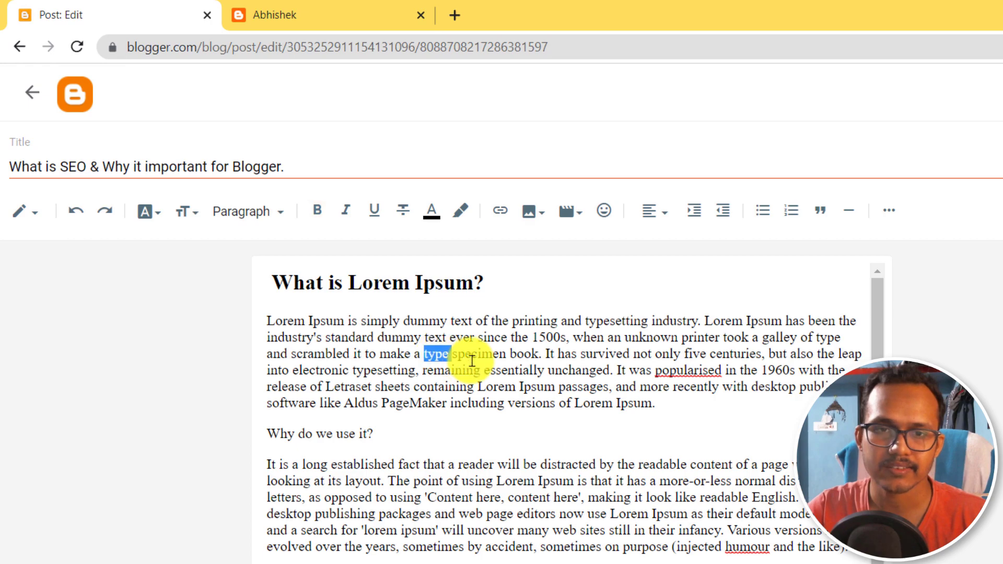
{"action": "scroll", "coordinate": [356, 428], "scroll_direction": "down", "scroll_amount": 1}
{"action": "left_click_drag", "start_coordinate": [388, 409], "coordinate": [261, 409]}
{"action": "left_click", "coordinate": [256, 213]}
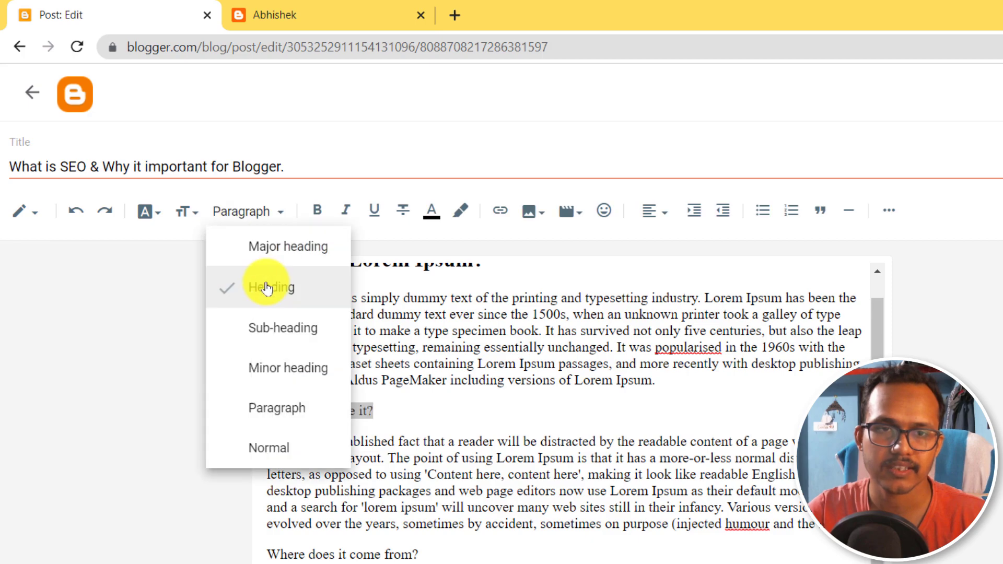
{"action": "left_click", "coordinate": [269, 290]}
{"action": "left_click", "coordinate": [429, 414]}
- Format the line "Where does it come from?" in the post body as a Heading
{"action": "scroll", "coordinate": [425, 471], "scroll_direction": "down", "scroll_amount": 1}
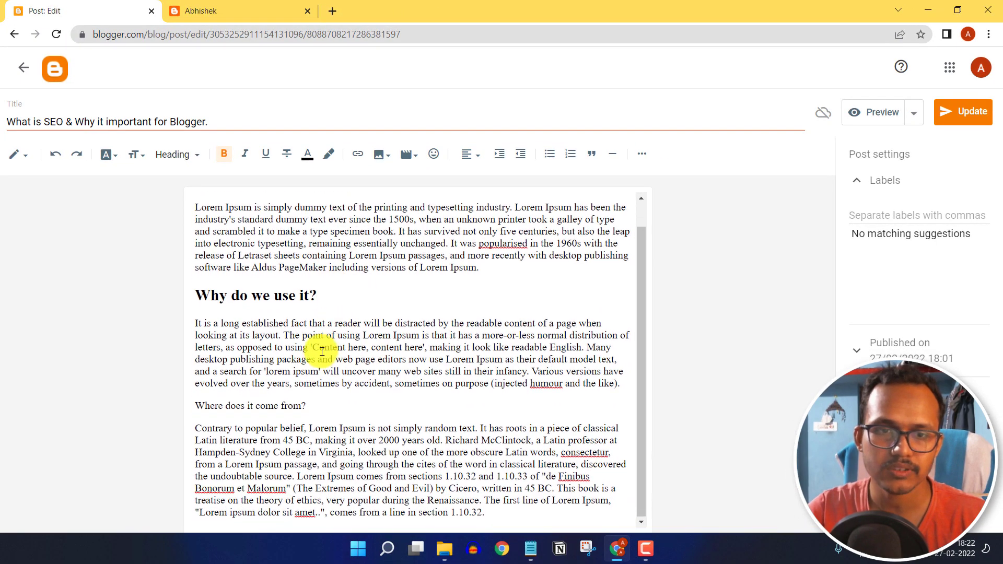
{"action": "left_click_drag", "start_coordinate": [316, 407], "coordinate": [195, 405]}
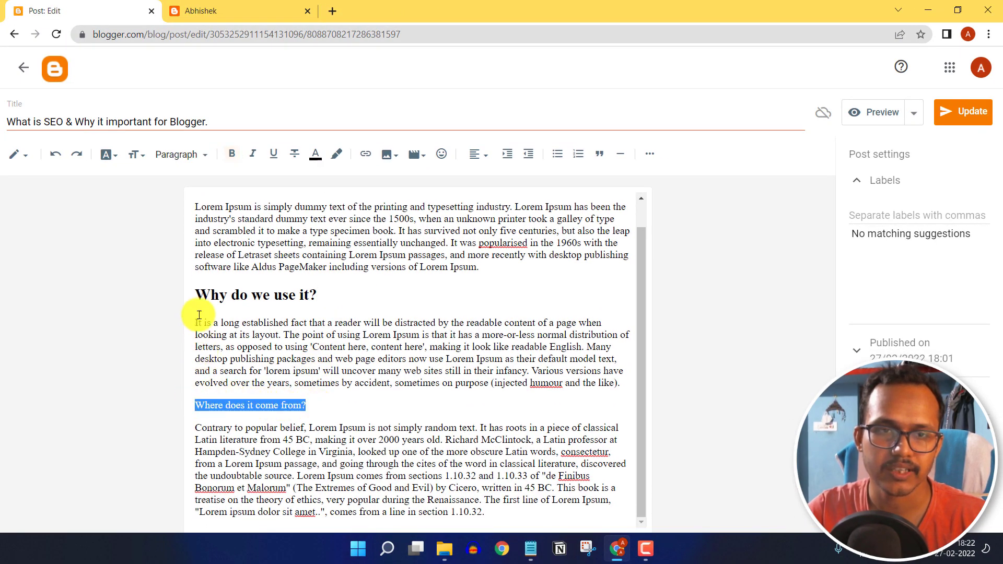
{"action": "left_click", "coordinate": [174, 166]}
{"action": "left_click", "coordinate": [208, 216]}
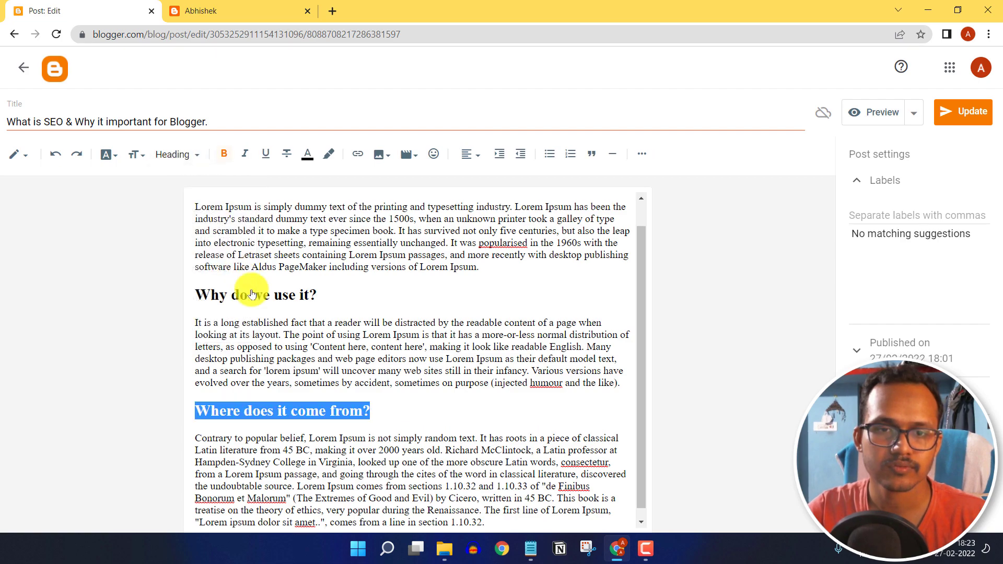
{"action": "left_click", "coordinate": [381, 408]}
- Split the paragraphs under the first two headings in two, after "type specimen book." and after "readable English."
{"action": "scroll", "coordinate": [418, 314], "scroll_direction": "up", "scroll_amount": 1}
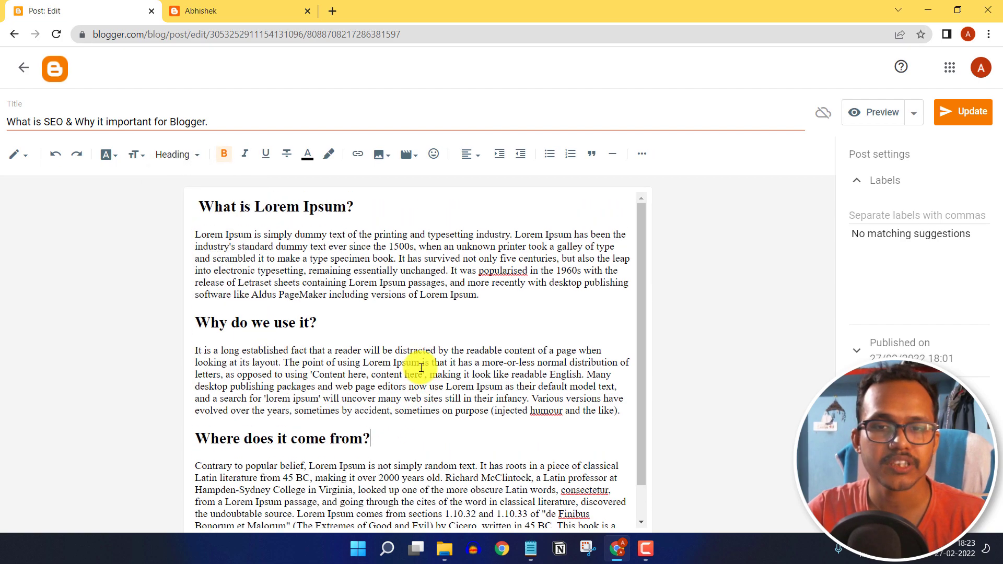
{"action": "left_click", "coordinate": [400, 260]}
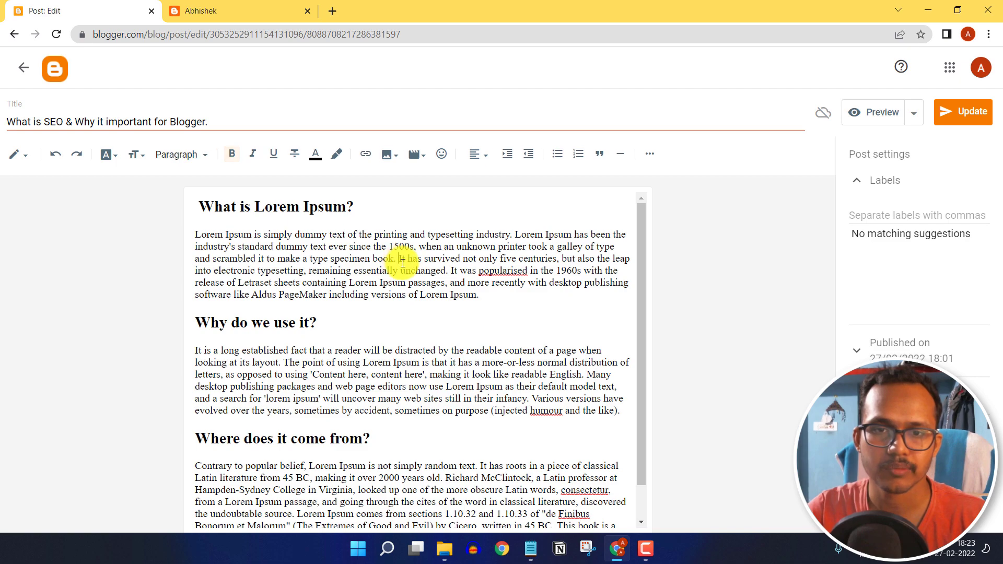
{"action": "key", "text": "Return"}
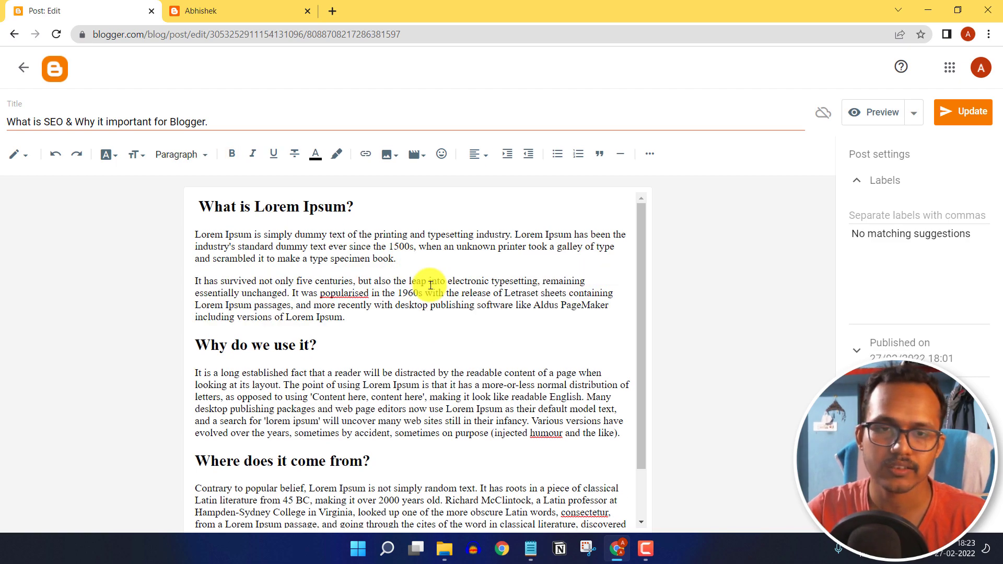
{"action": "scroll", "coordinate": [449, 340], "scroll_direction": "down", "scroll_amount": 1}
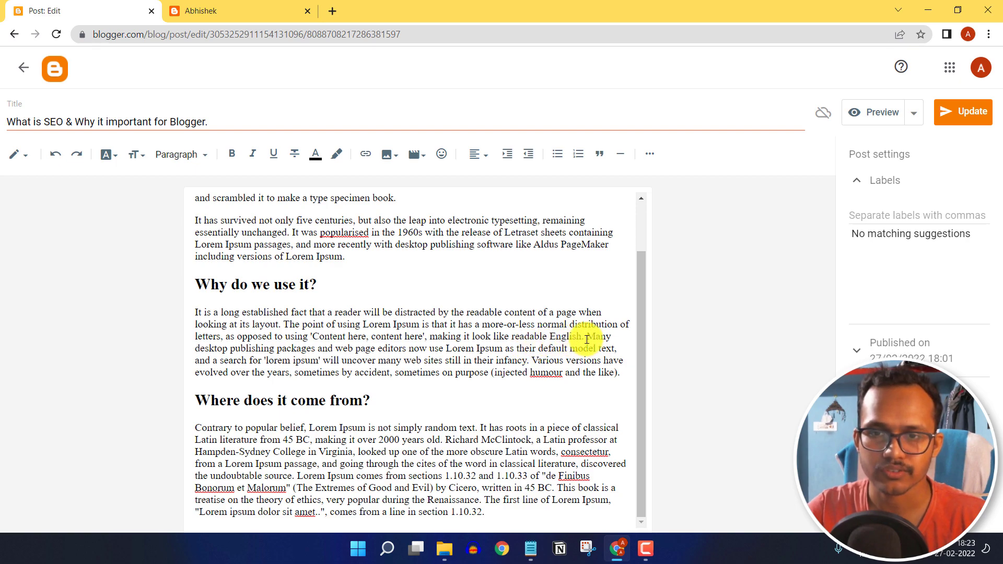
{"action": "key", "text": "Return"}
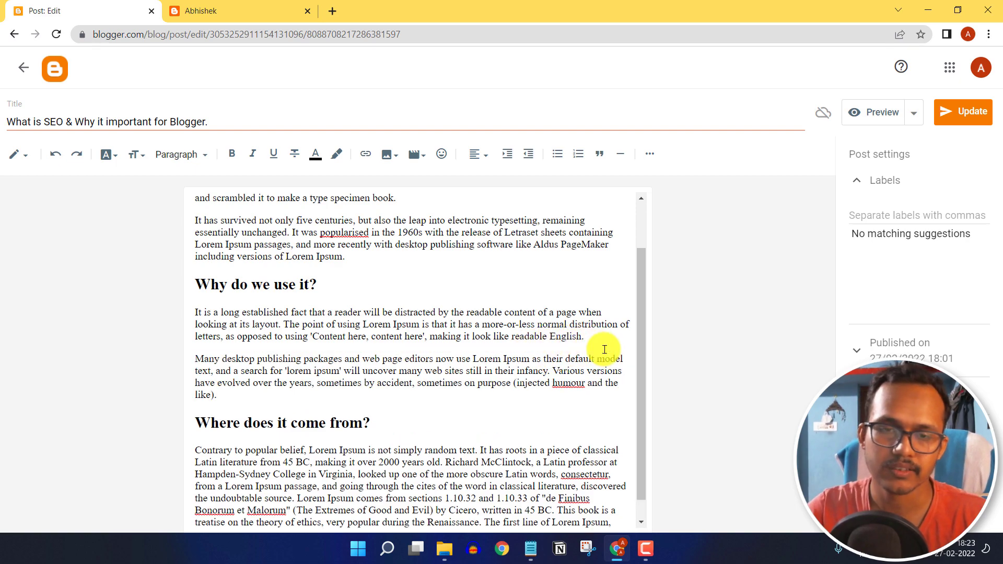
- Split the paragraph under "Where does it come from?" in two just before "1.10.33 of"
{"action": "scroll", "coordinate": [439, 366], "scroll_direction": "down", "scroll_amount": 1}
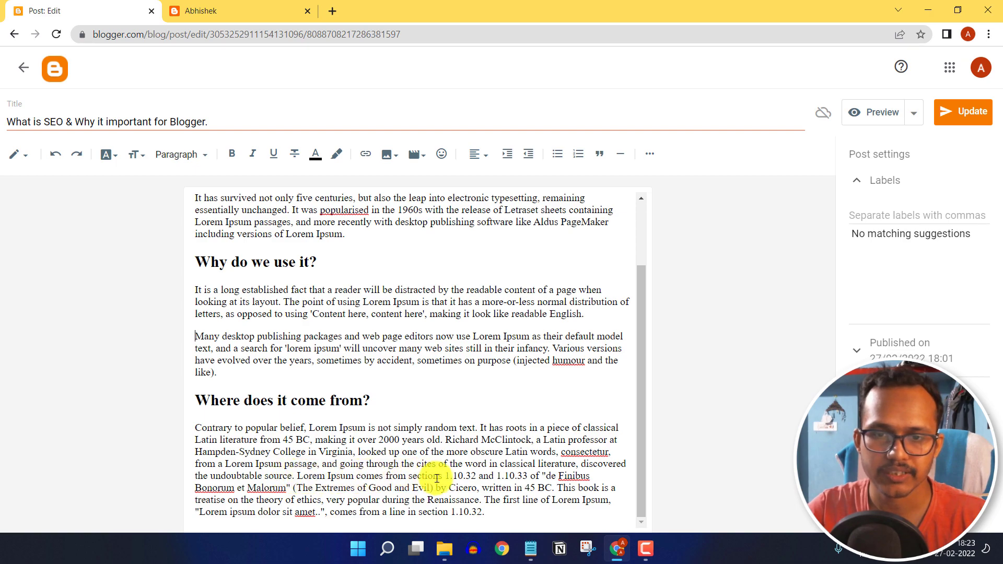
{"action": "left_click", "coordinate": [497, 477]}
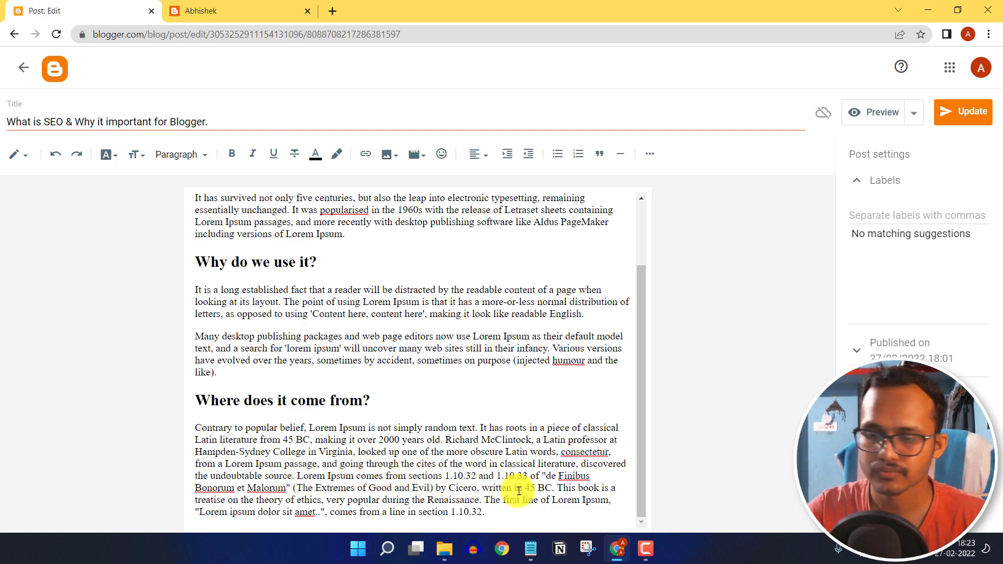
{"action": "key", "text": "Return"}
{"action": "key", "text": "Return"}
{"action": "key", "text": "BackSpace"}
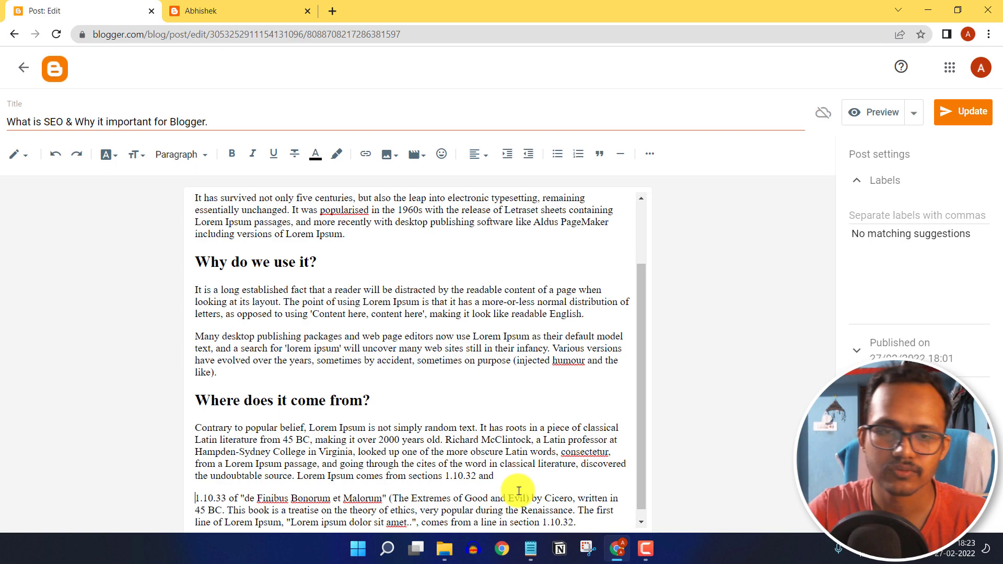
{"action": "scroll", "coordinate": [451, 342], "scroll_direction": "up", "scroll_amount": 2}
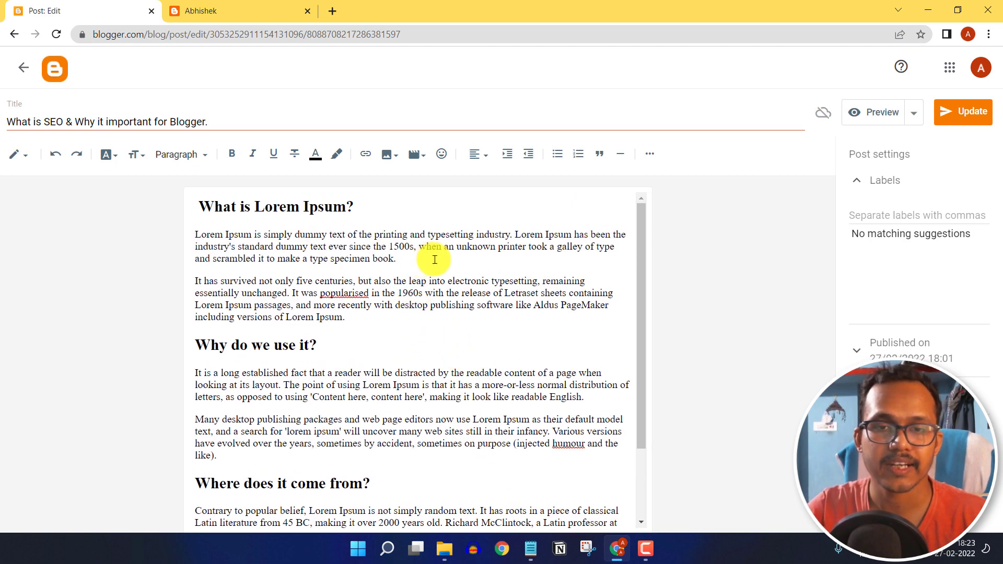
- Search Google Images for "images" in a new browser tab and save the Pixabay picture of a lone tree under a pink sky
{"action": "left_click", "coordinate": [332, 11]}
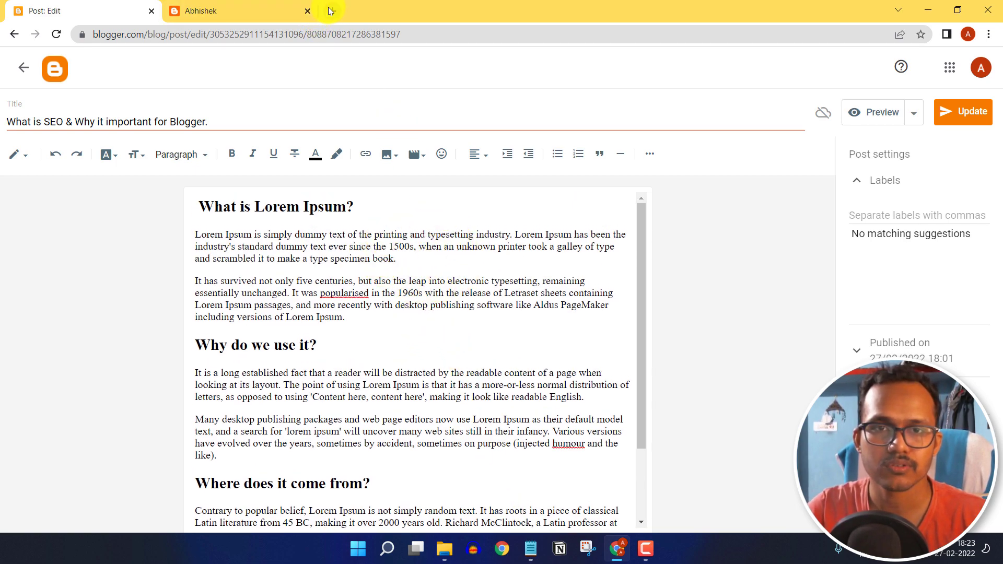
{"action": "type", "text": "images"}
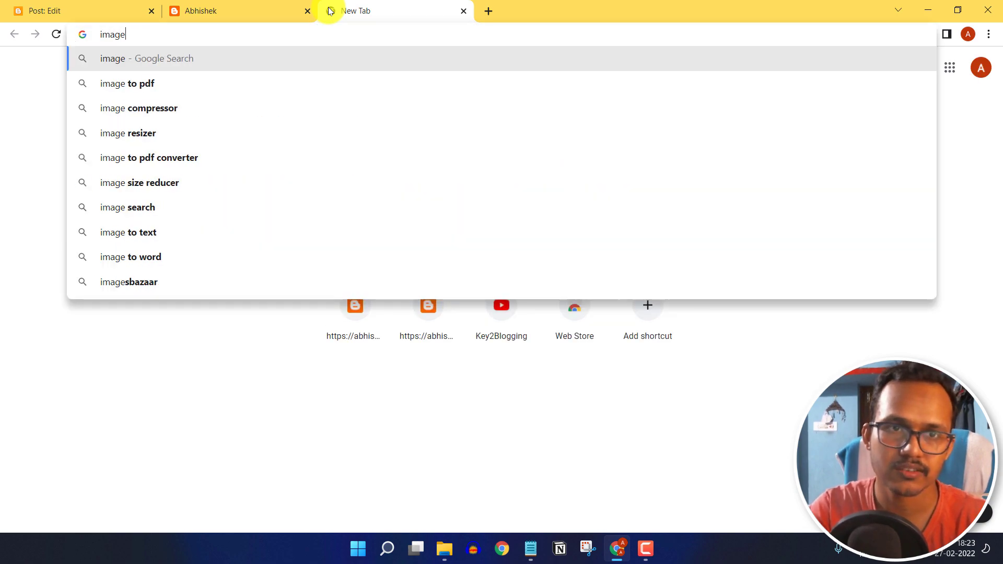
{"action": "key", "text": "Return"}
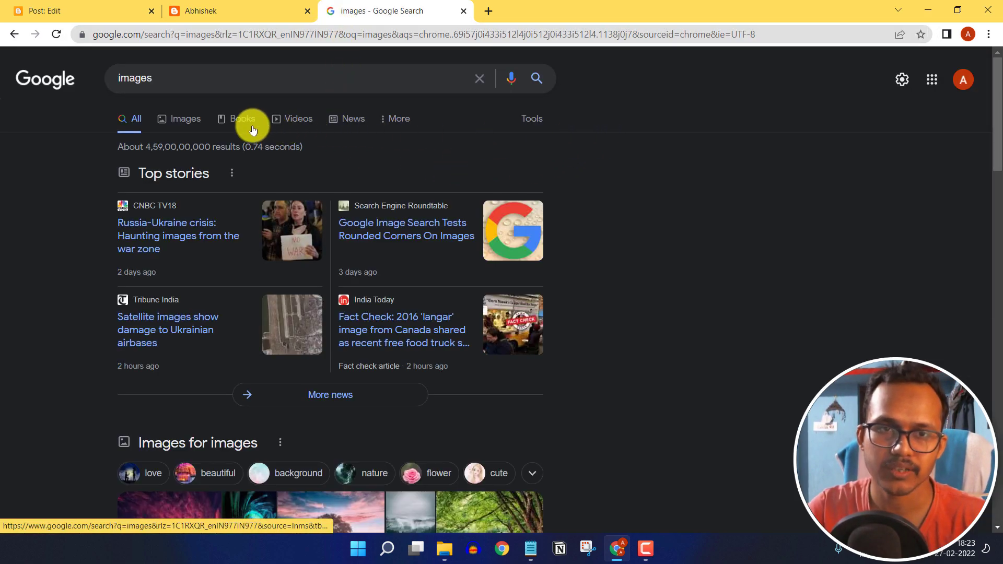
{"action": "left_click", "coordinate": [196, 119]}
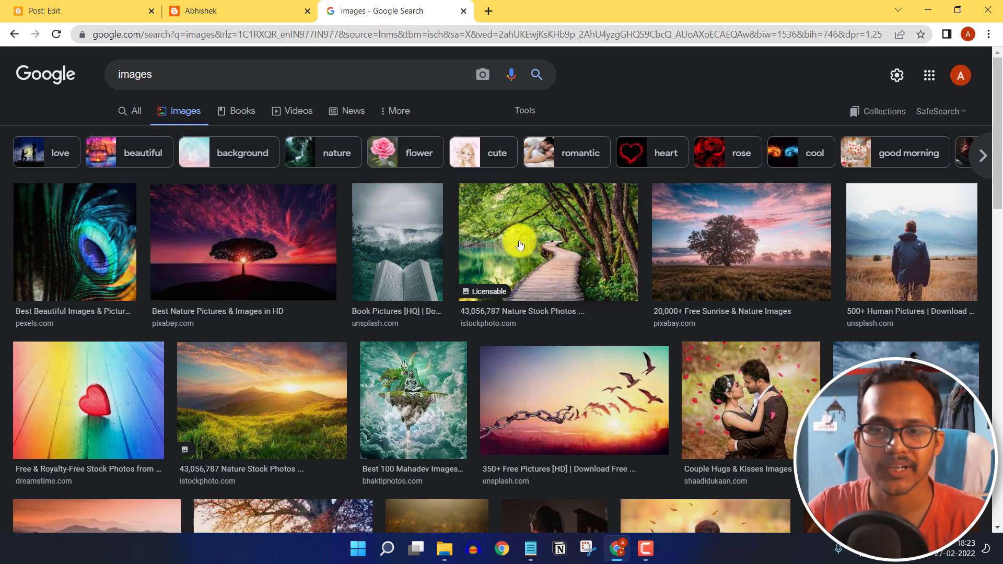
{"action": "left_click", "coordinate": [713, 254]}
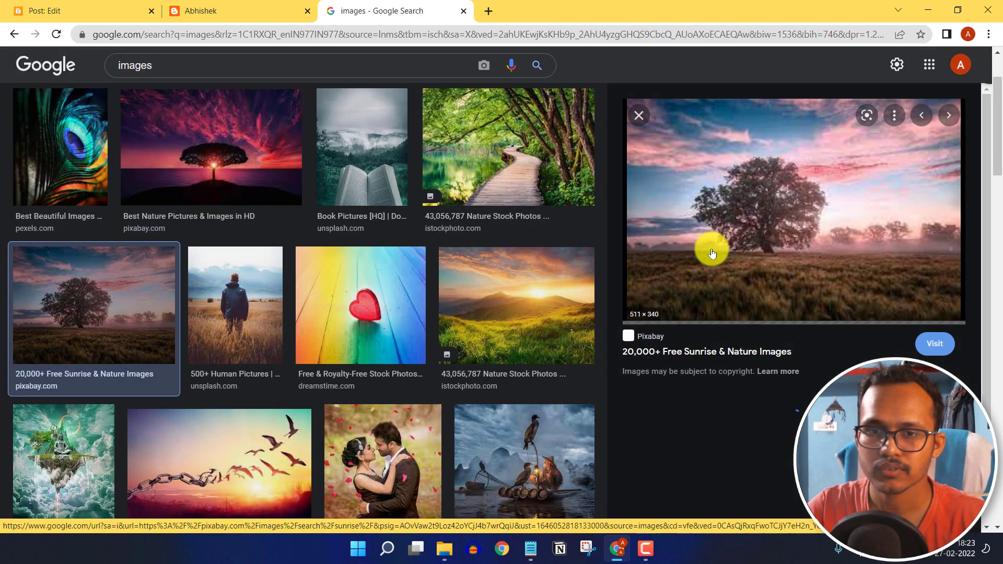
{"action": "right_click", "coordinate": [782, 209]}
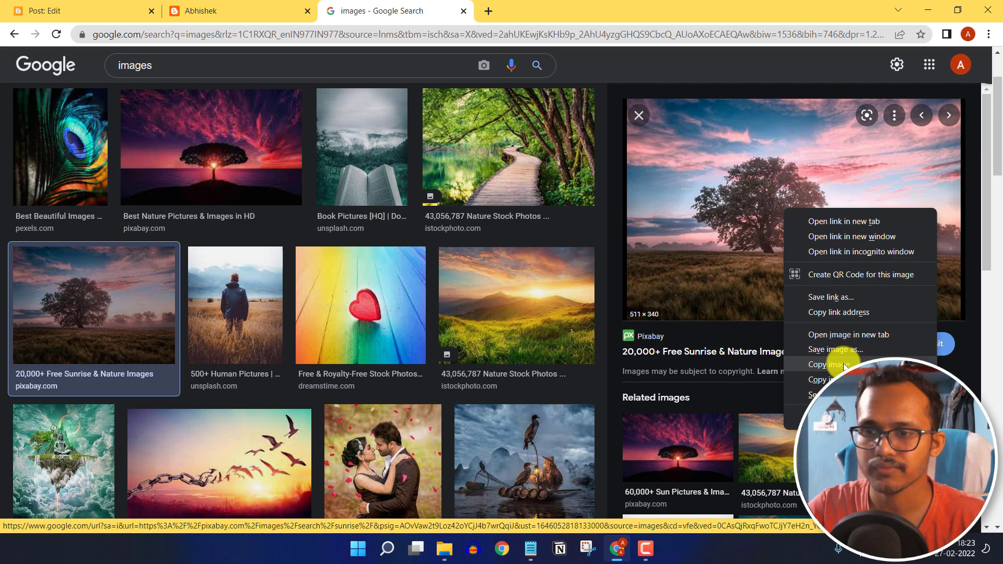
{"action": "left_click", "coordinate": [833, 350]}
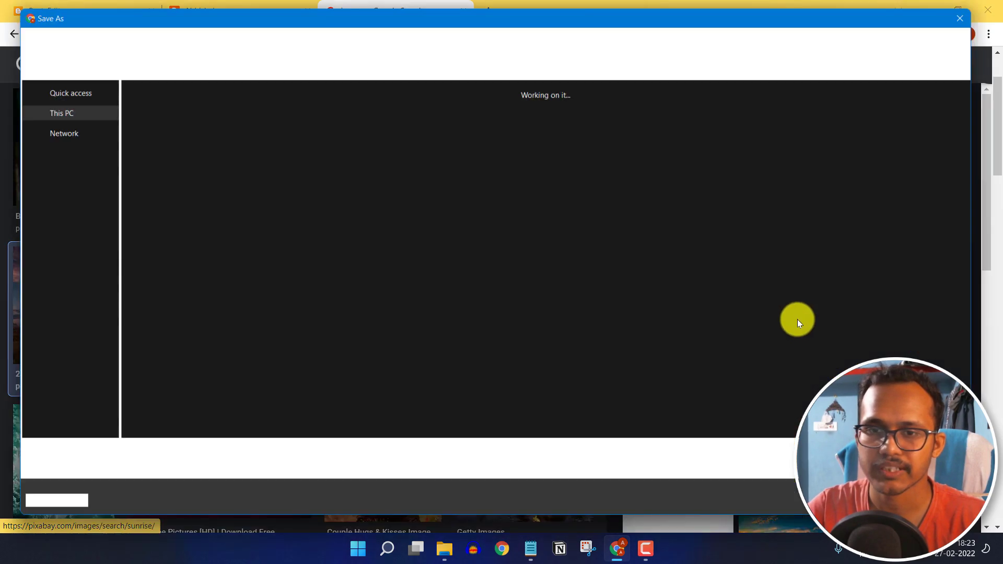
{"action": "key", "text": "Return"}
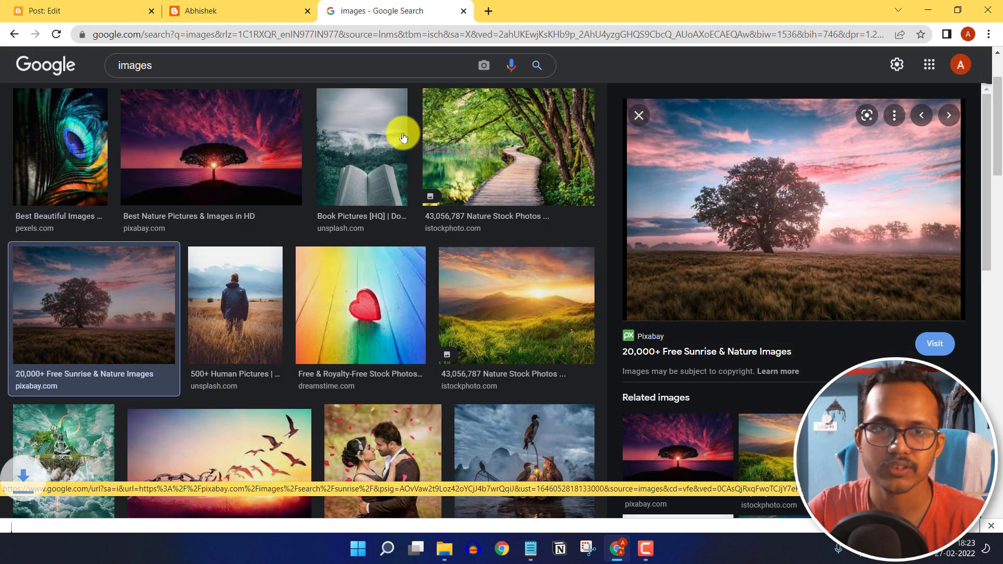
- Return to the Blogger post and add an empty line below the heading "What is Lorem Ipsum?"
{"action": "left_click", "coordinate": [129, 20]}
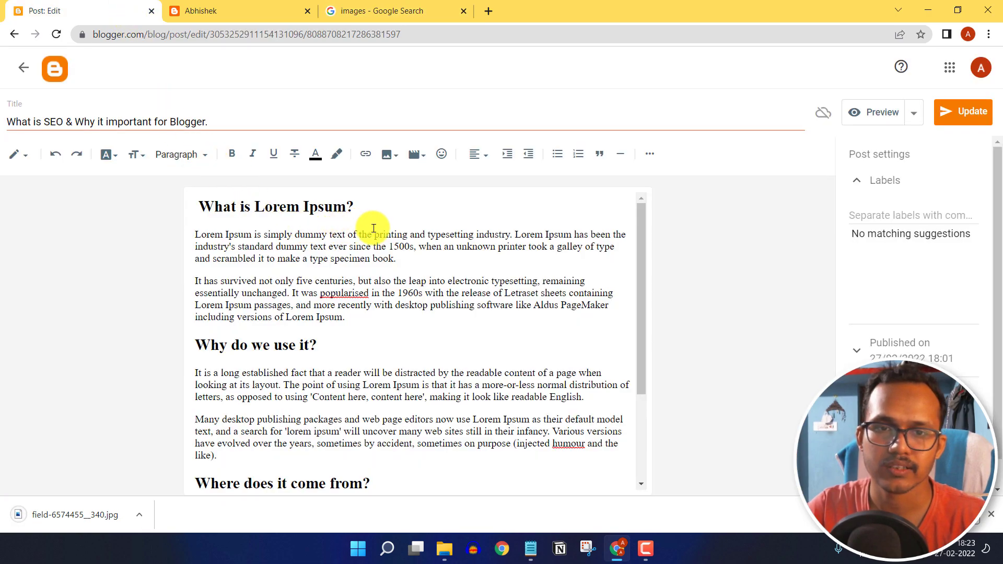
{"action": "left_click", "coordinate": [371, 205]}
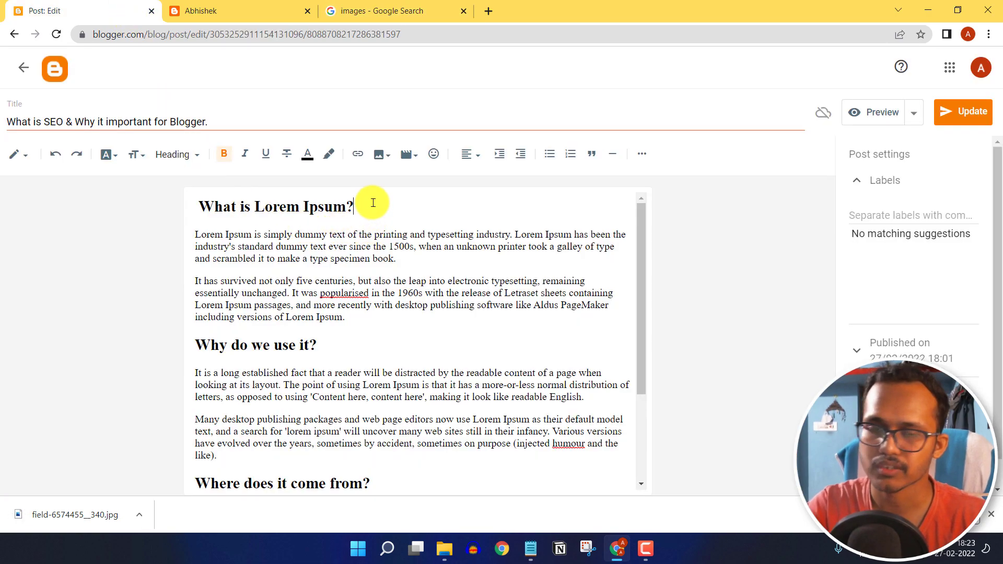
{"action": "key", "text": "Return"}
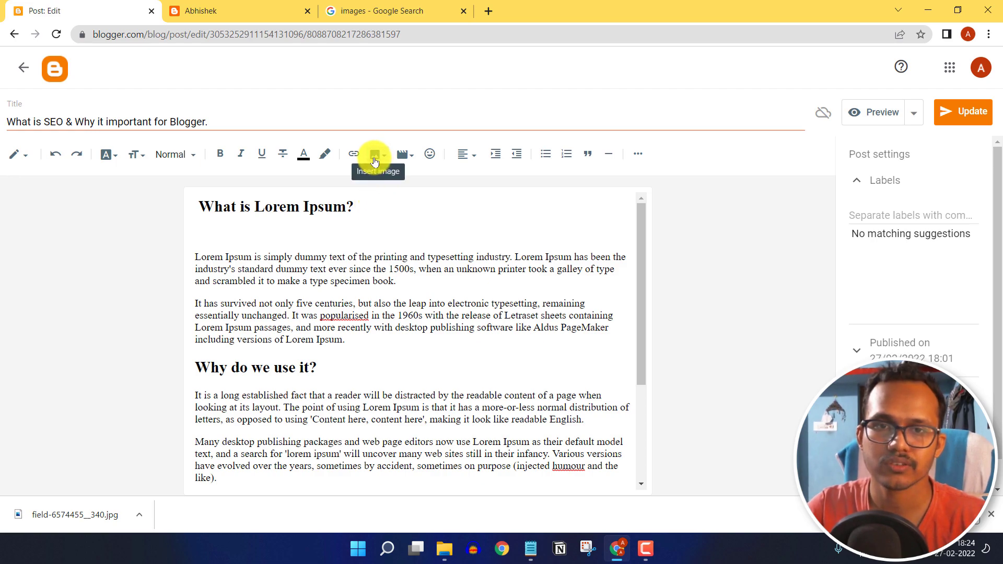
- Upload the picture field-6574455__340 from the Downloads folder and insert it on the empty line below the first heading
{"action": "left_click", "coordinate": [375, 156]}
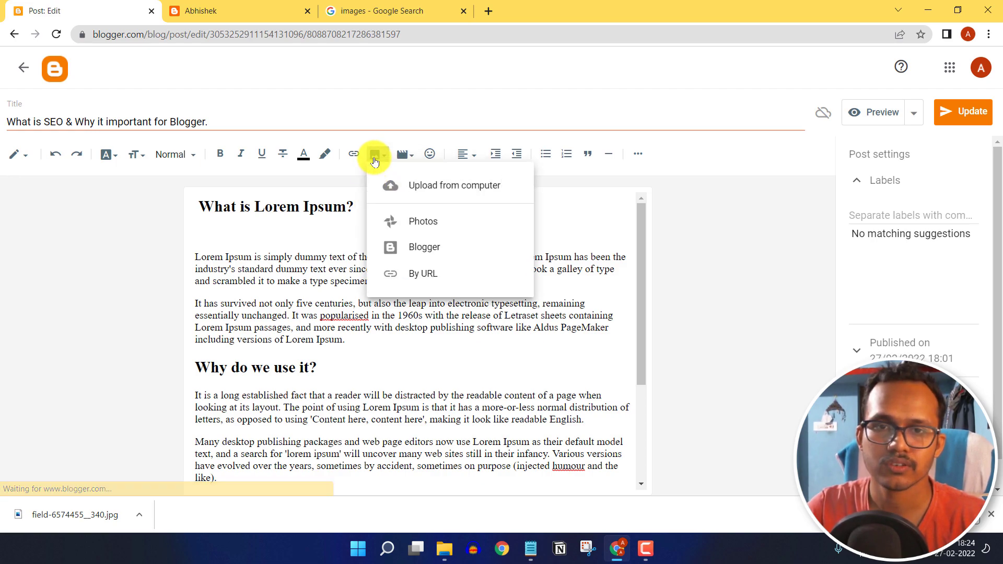
{"action": "left_click", "coordinate": [430, 191]}
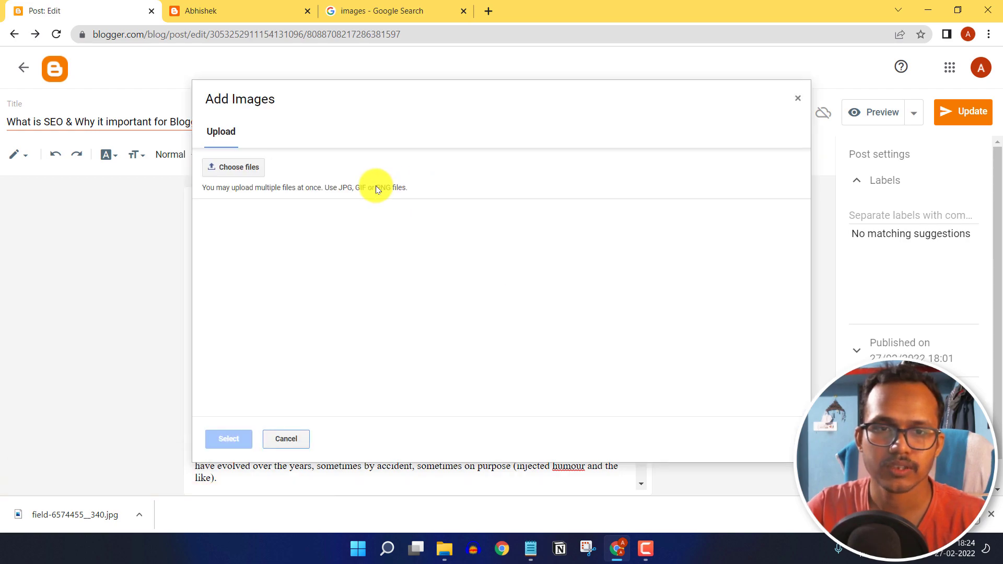
{"action": "left_click", "coordinate": [239, 168]}
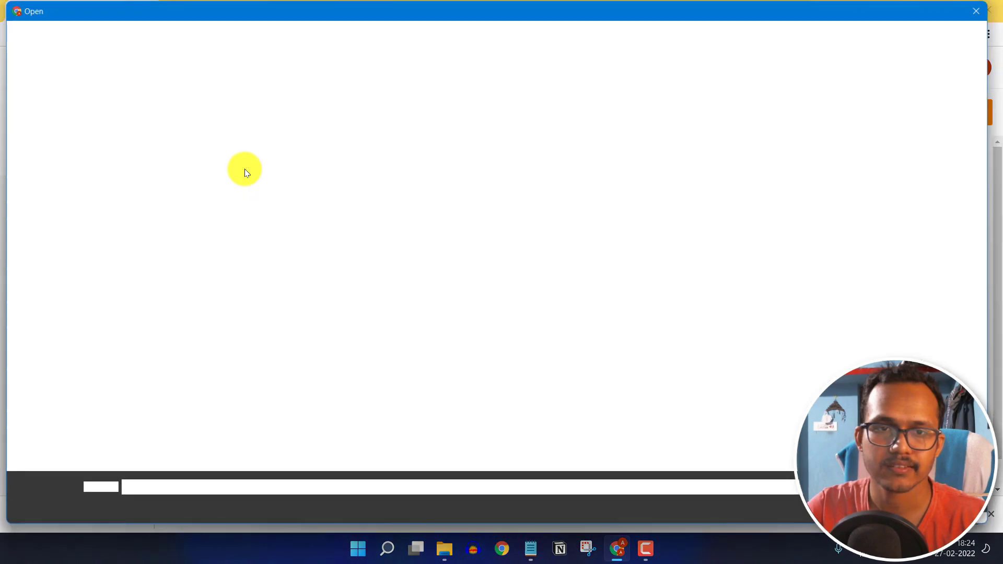
{"action": "left_click", "coordinate": [54, 286]}
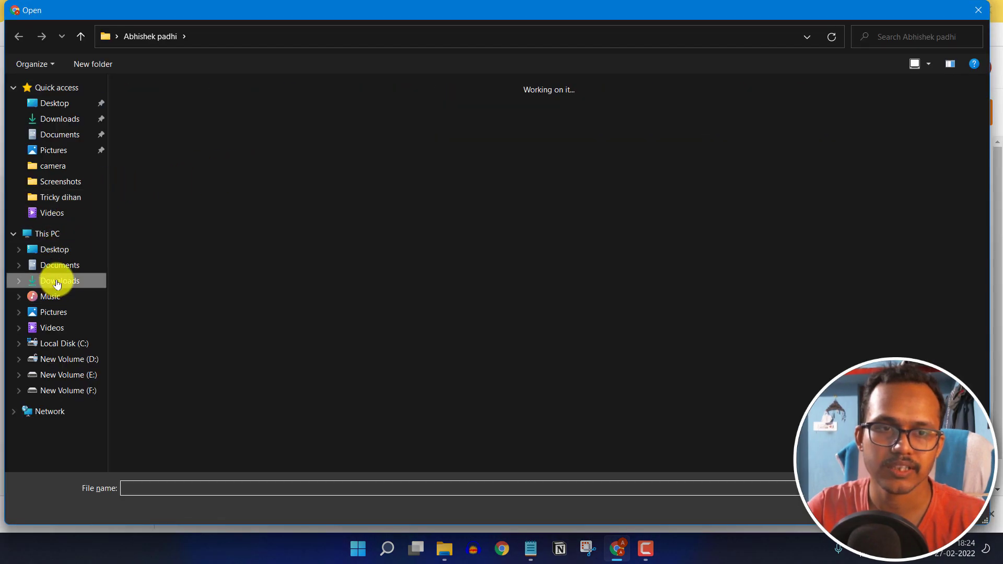
{"action": "left_click", "coordinate": [174, 180]}
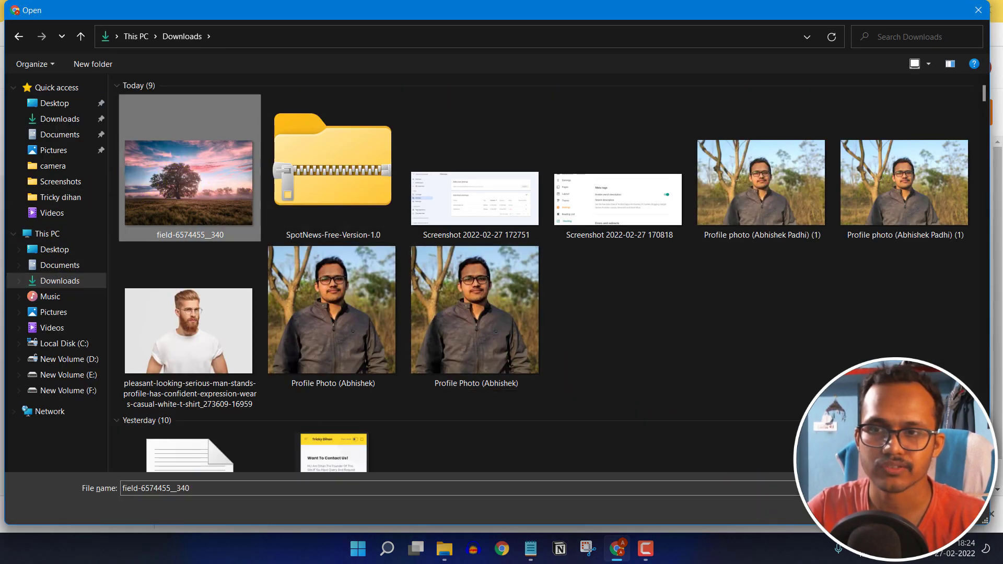
{"action": "key", "text": "Return"}
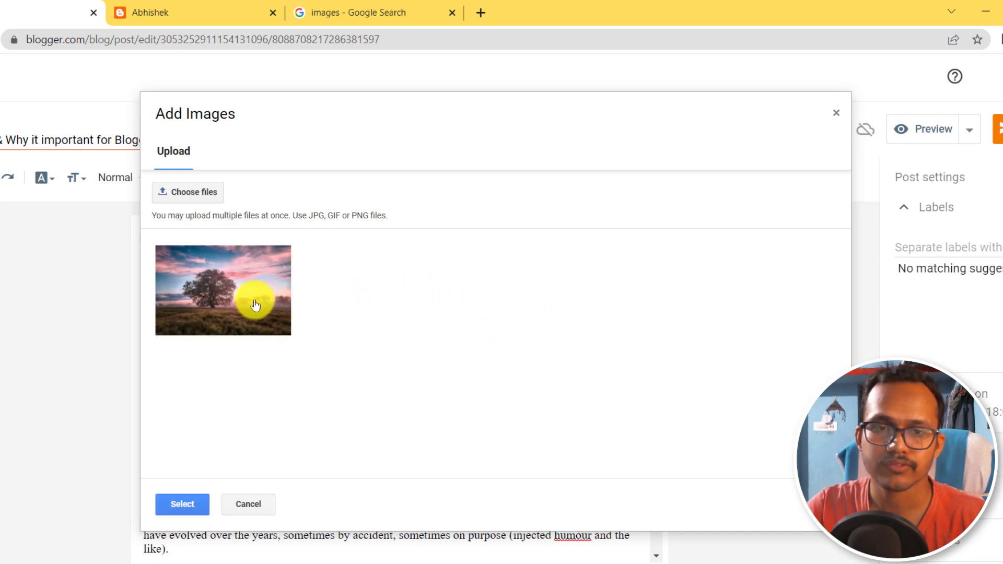
{"action": "left_click", "coordinate": [243, 306]}
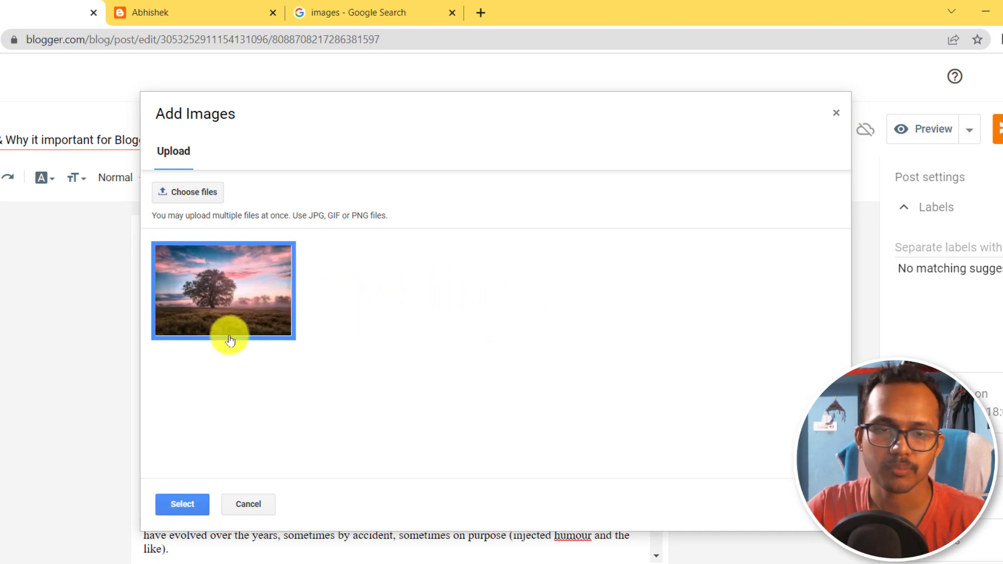
{"action": "left_click", "coordinate": [182, 504]}
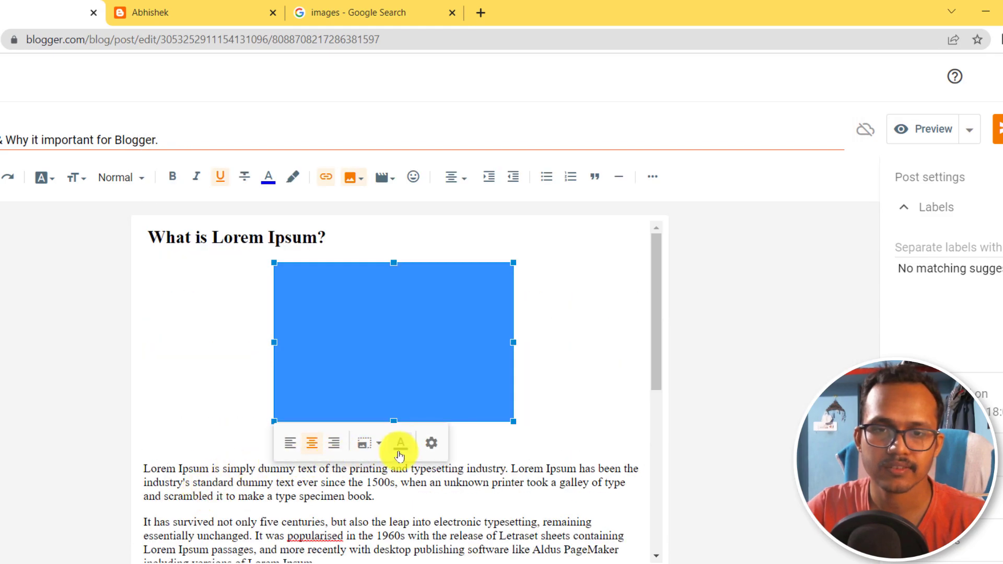
- Set the inserted image's size to X-large and its alt text to "A landscape image"
{"action": "left_click", "coordinate": [432, 445]}
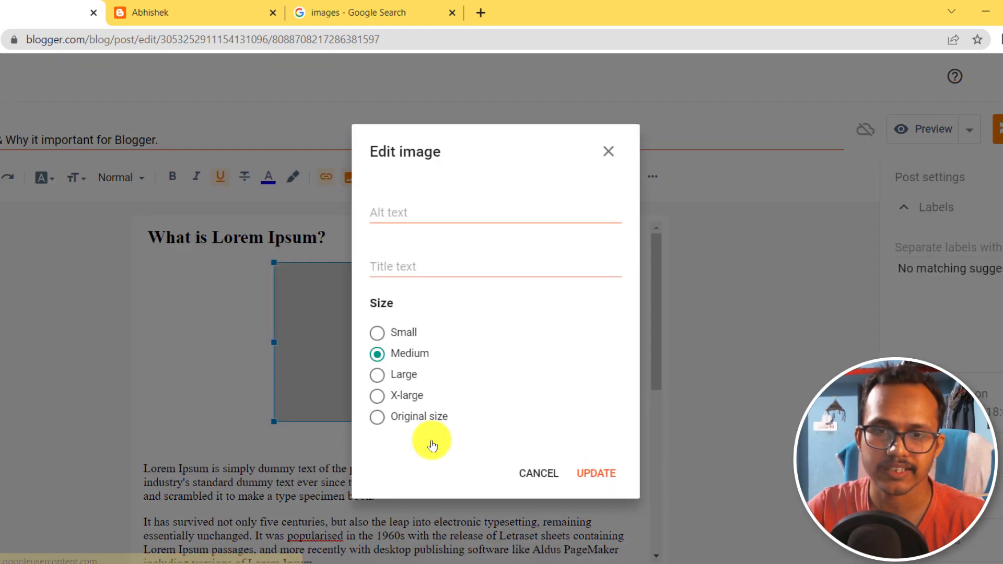
{"action": "left_click", "coordinate": [378, 397]}
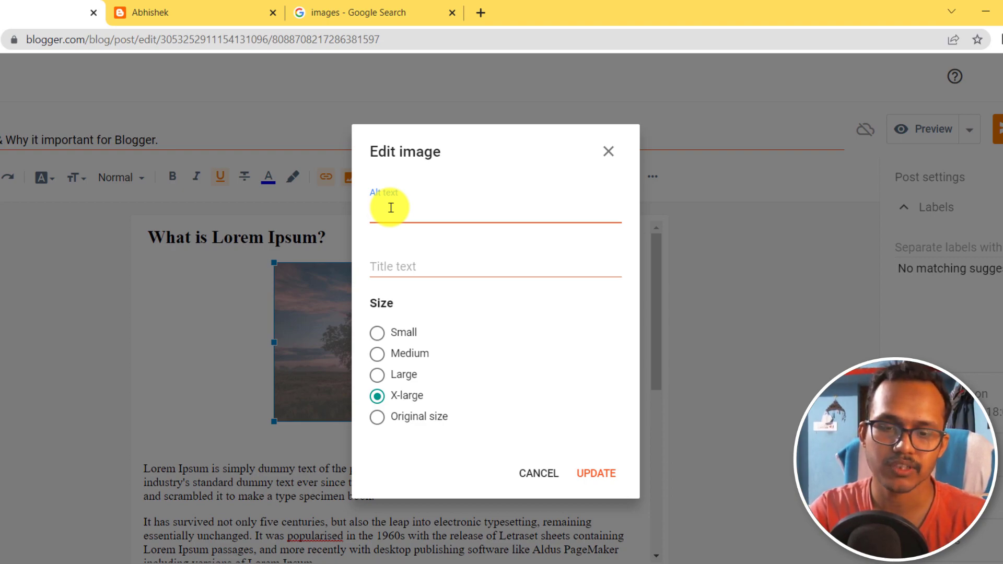
{"action": "type", "text": "A la"}
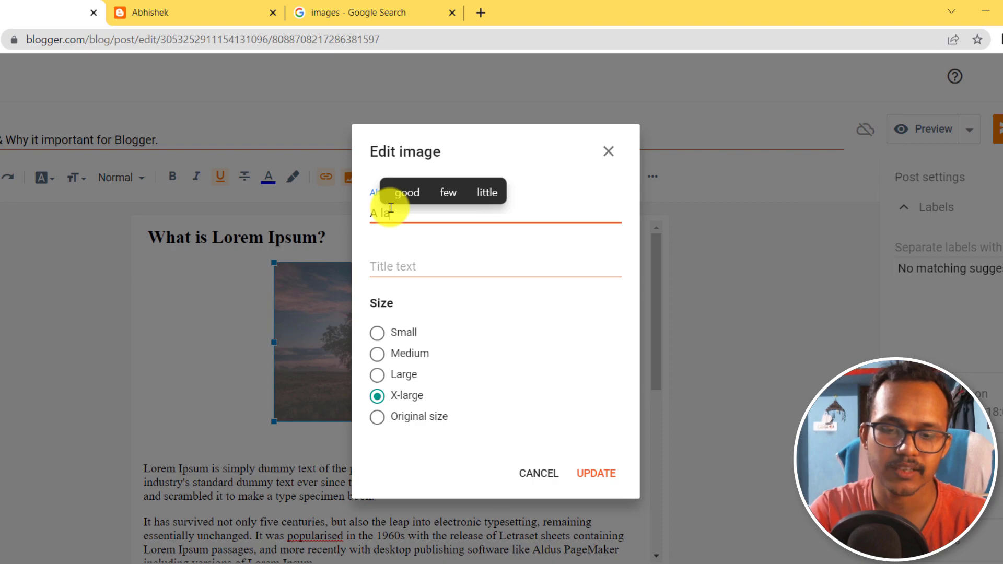
{"action": "type", "text": "ndsc"}
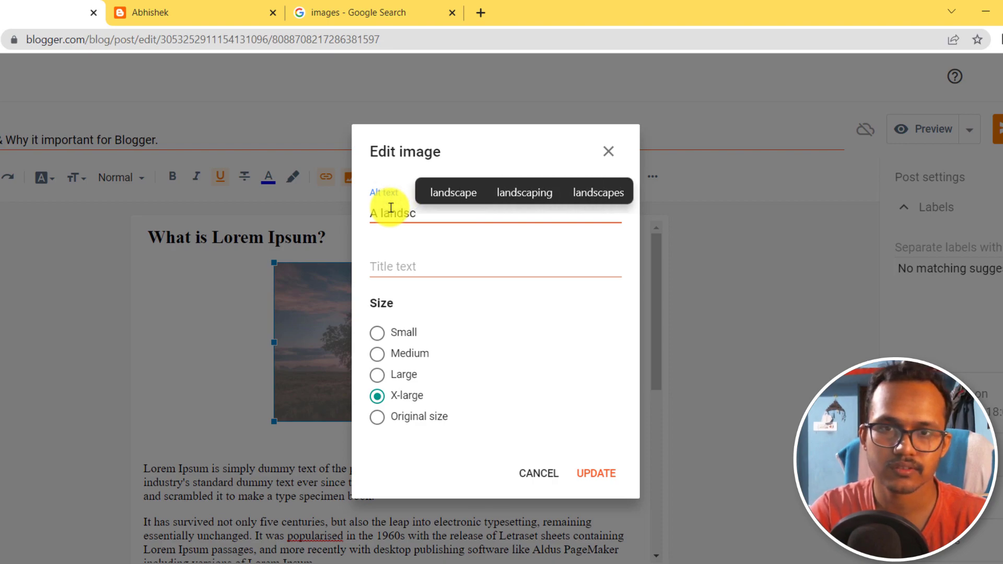
{"action": "left_click", "coordinate": [447, 192]}
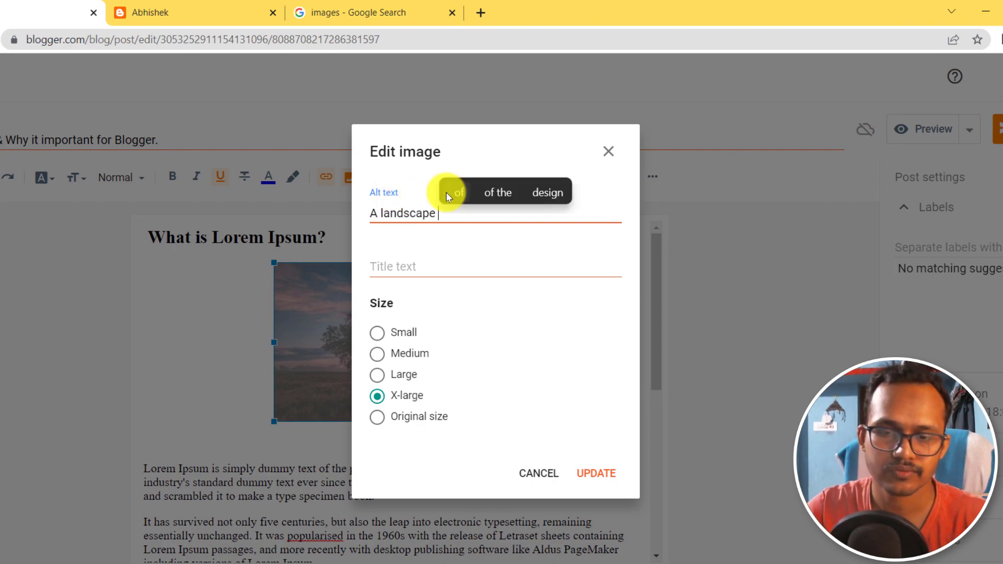
{"action": "type", "text": "image"}
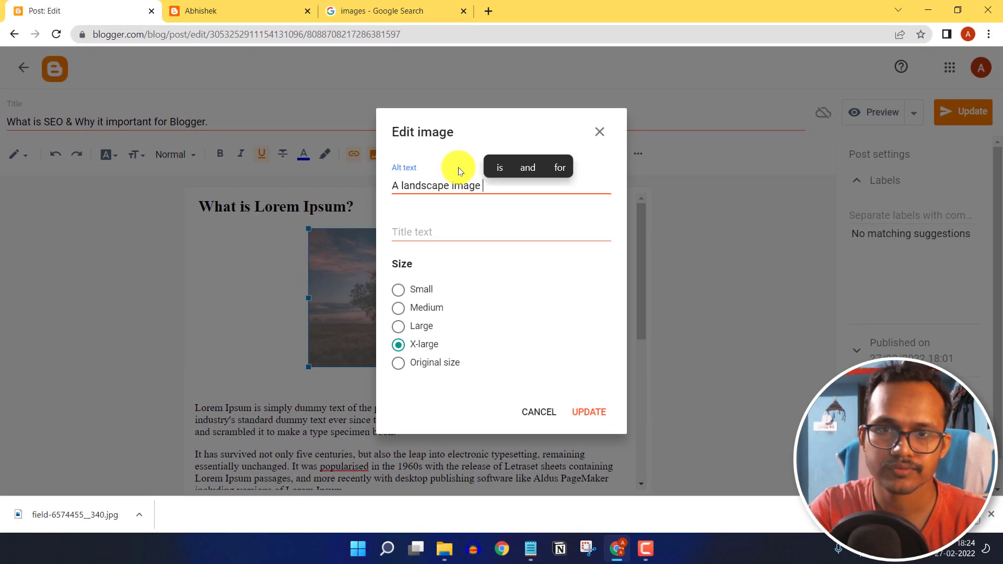
{"action": "left_click", "coordinate": [588, 411]}
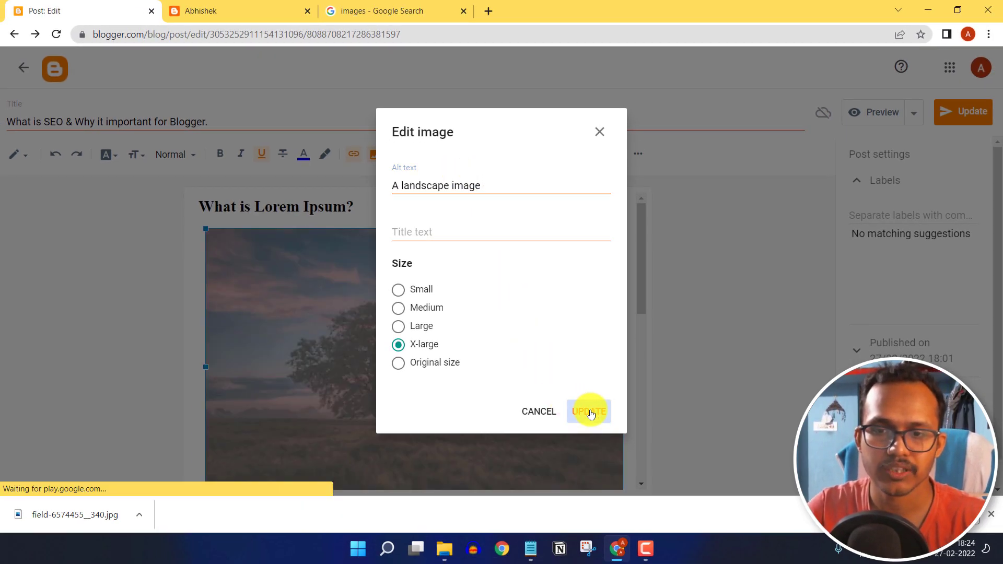
{"action": "left_click", "coordinate": [358, 208]}
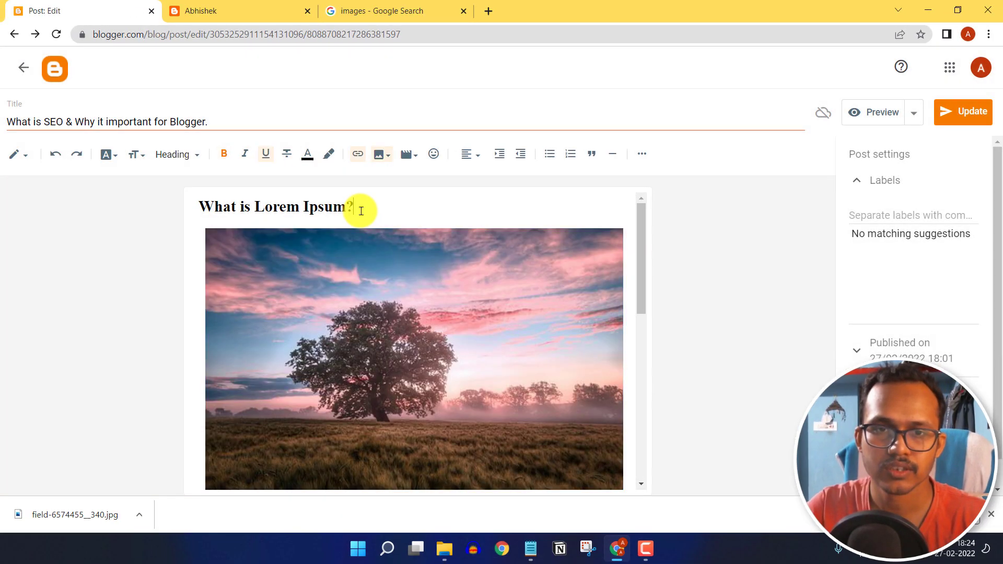
- Add the label "Blogging" to the post and update the published post
{"action": "left_click", "coordinate": [963, 123]}
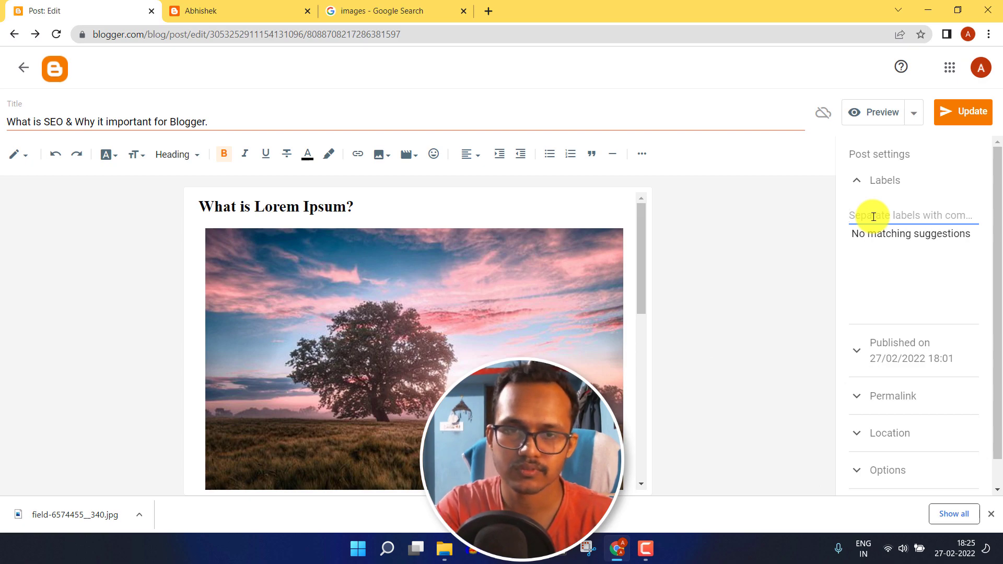
{"action": "type", "text": "Blogging"}
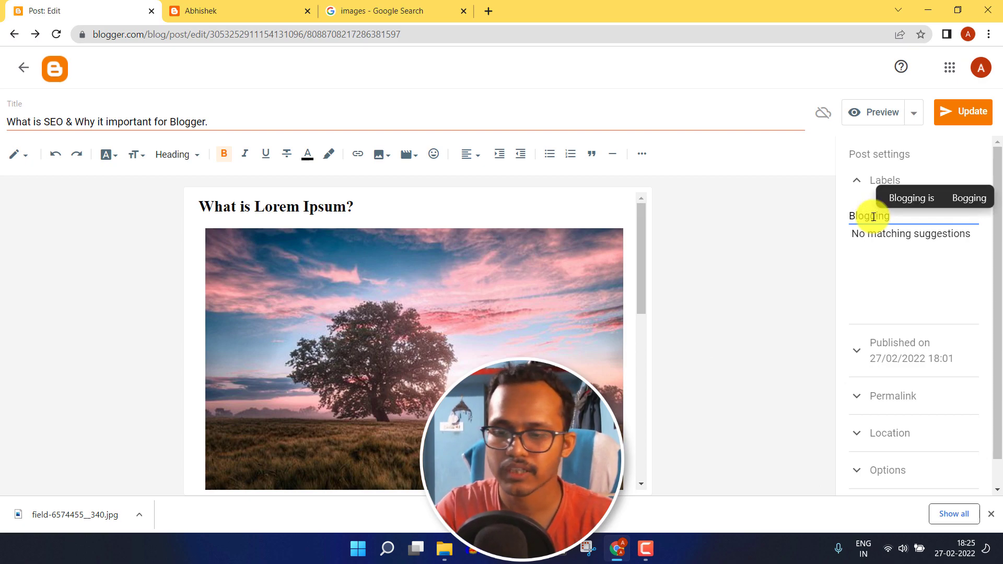
{"action": "key", "text": "Return"}
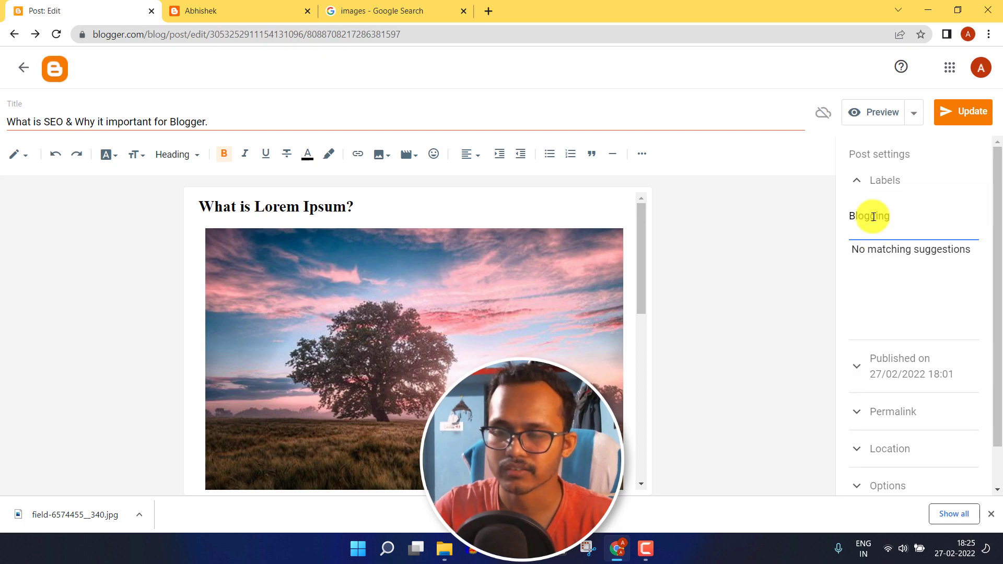
{"action": "key", "text": "BackSpace"}
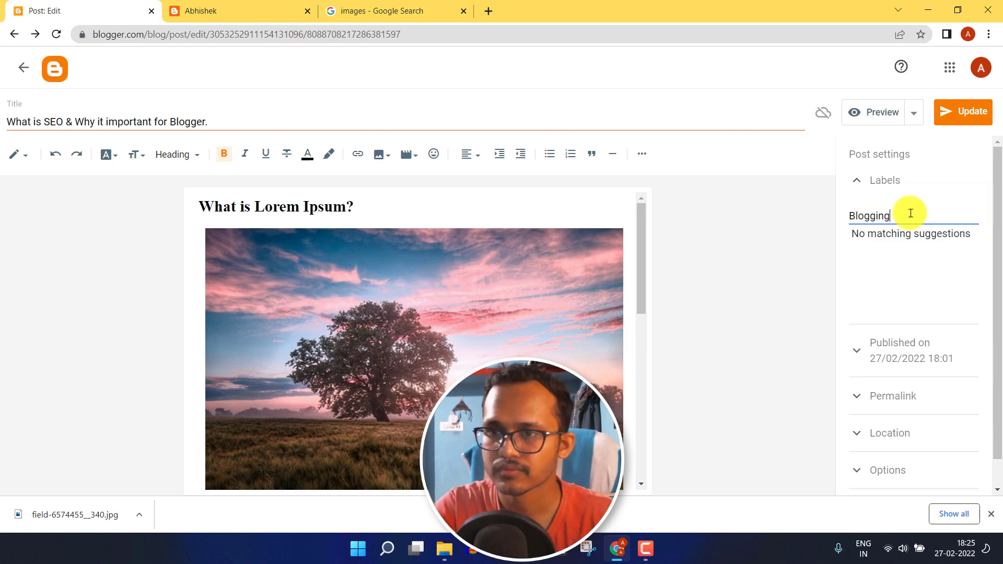
{"action": "left_click", "coordinate": [856, 180]}
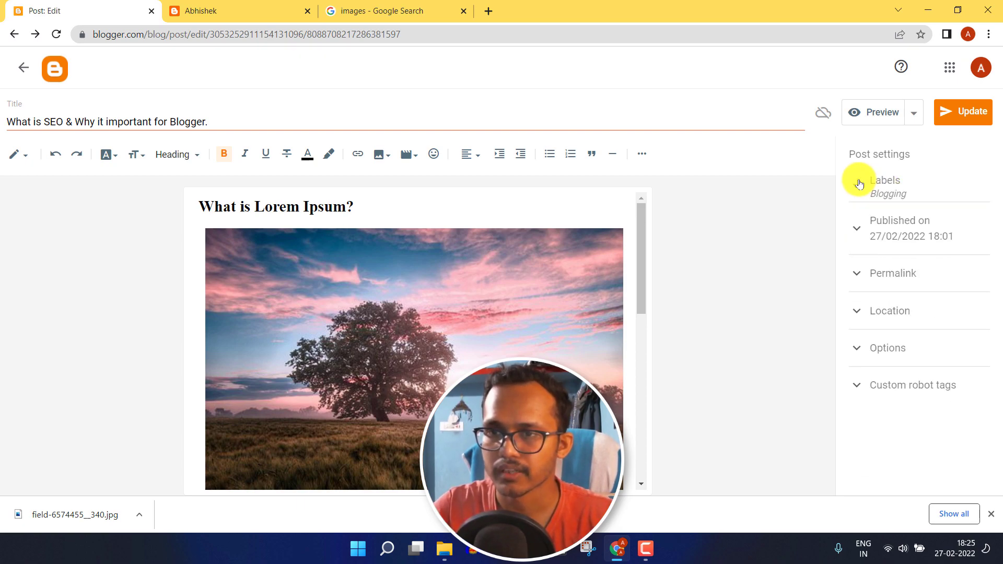
{"action": "left_click", "coordinate": [865, 183]}
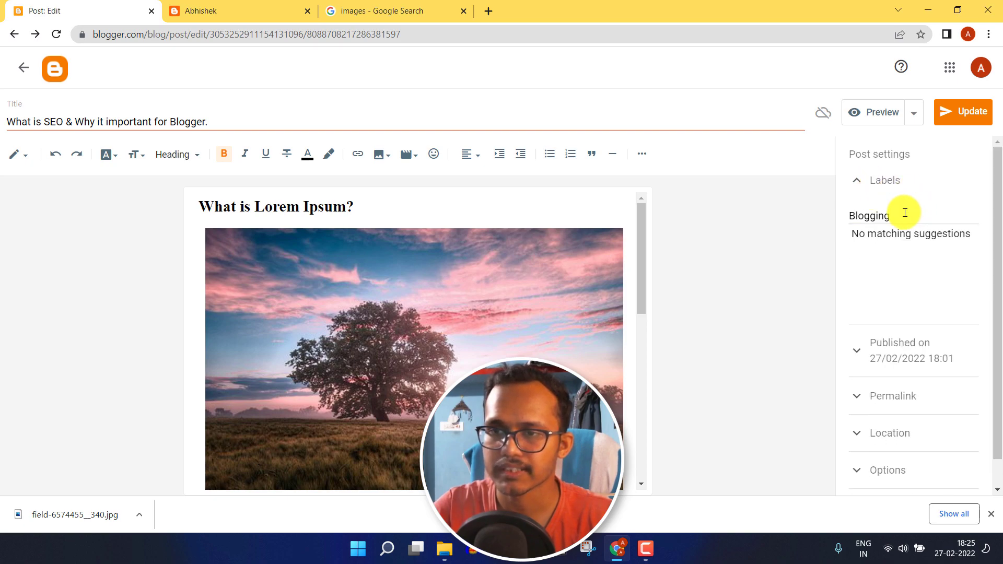
{"action": "left_click", "coordinate": [867, 179]}
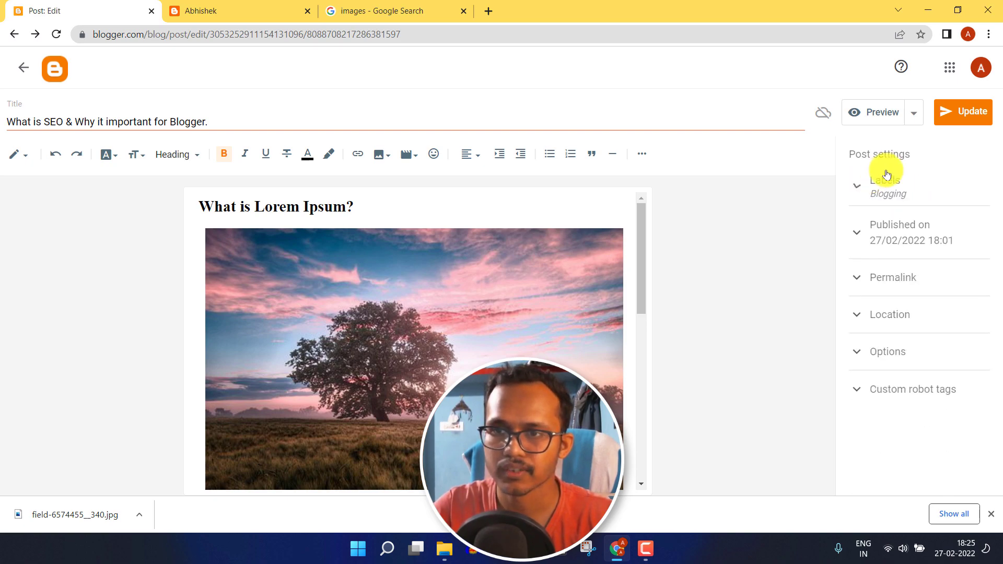
{"action": "left_click", "coordinate": [972, 118]}
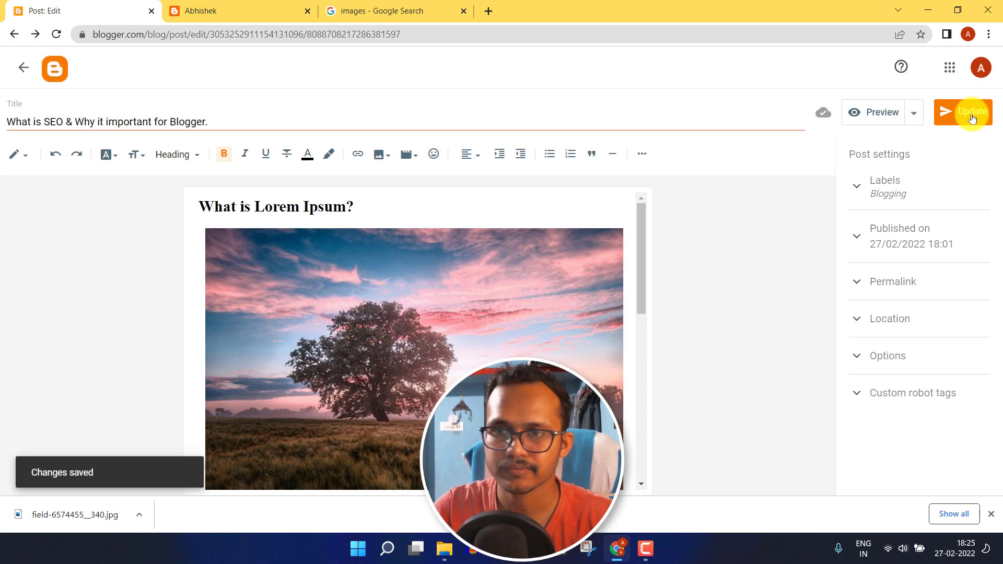
- Expand the post's permalink settings and revert the published post to draft
{"action": "left_click", "coordinate": [865, 282]}
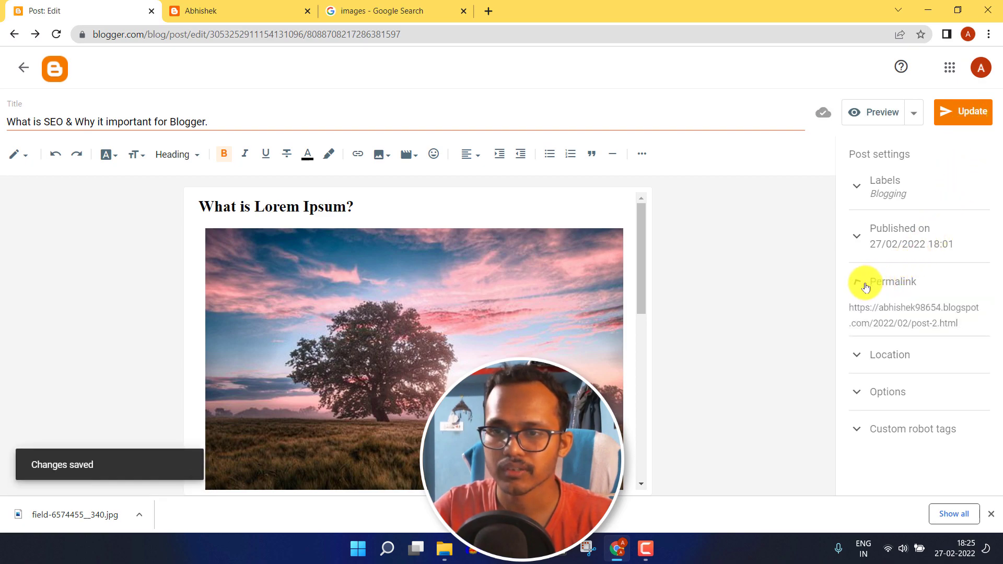
{"action": "left_click", "coordinate": [906, 128]}
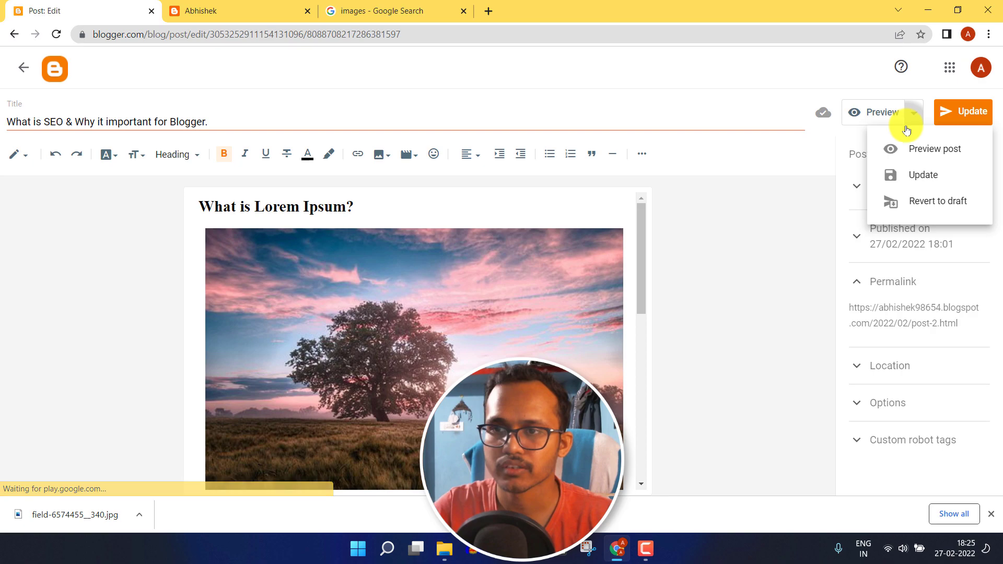
{"action": "left_click", "coordinate": [923, 203]}
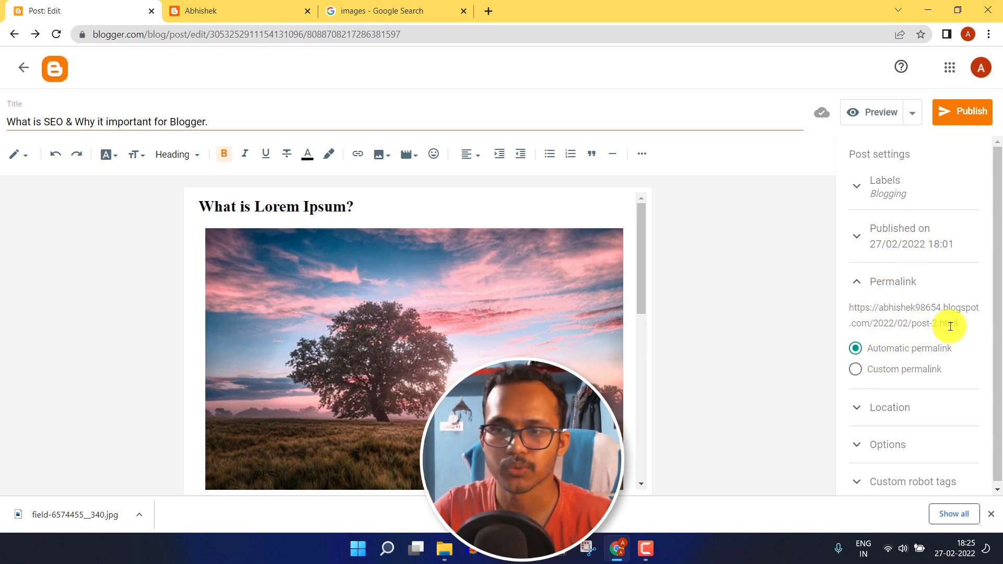
- Switch the post to a custom permalink, set it to "What-is-SEO", and publish the post again
{"action": "left_click", "coordinate": [856, 370]}
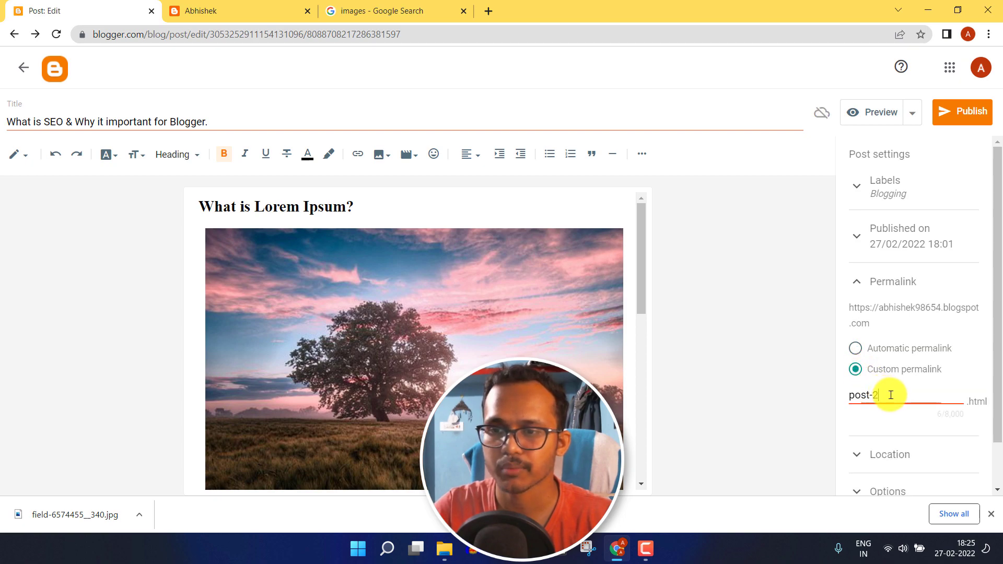
{"action": "key", "text": "BackSpace"}
{"action": "key", "text": "BackSpace"}
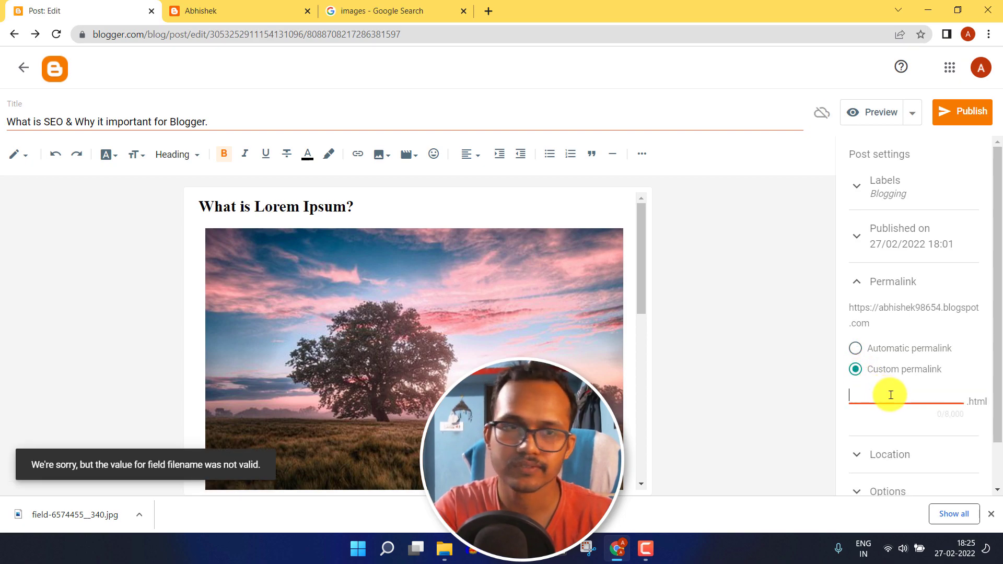
{"action": "type", "text": "What-is-SEO"}
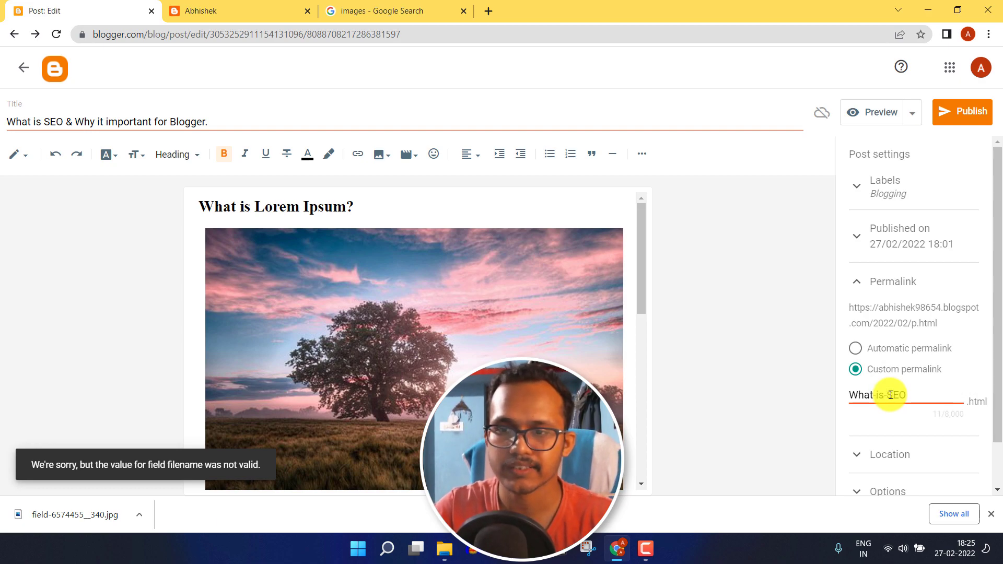
{"action": "left_click", "coordinate": [991, 514]}
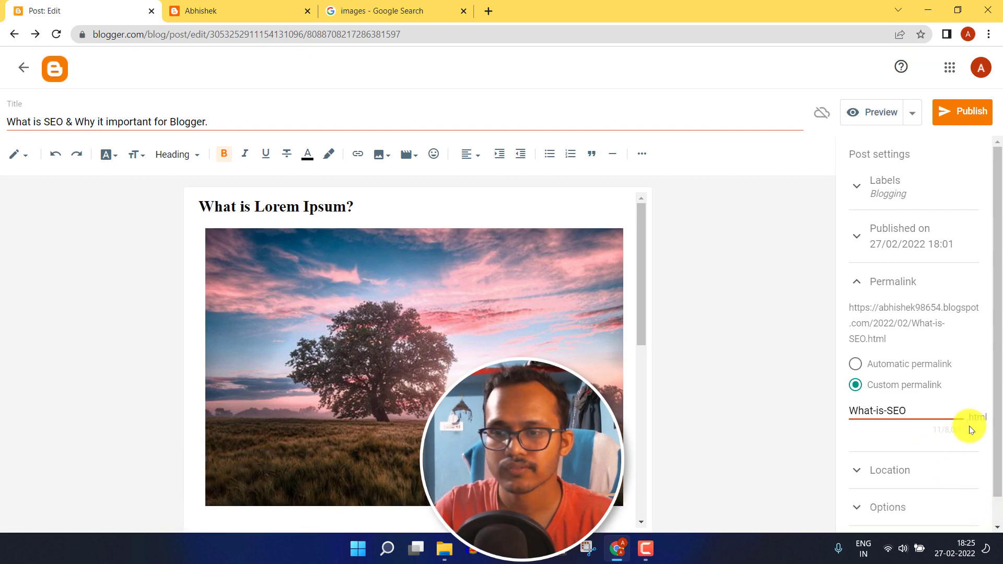
{"action": "left_click", "coordinate": [964, 113]}
{"action": "left_click", "coordinate": [610, 327]}
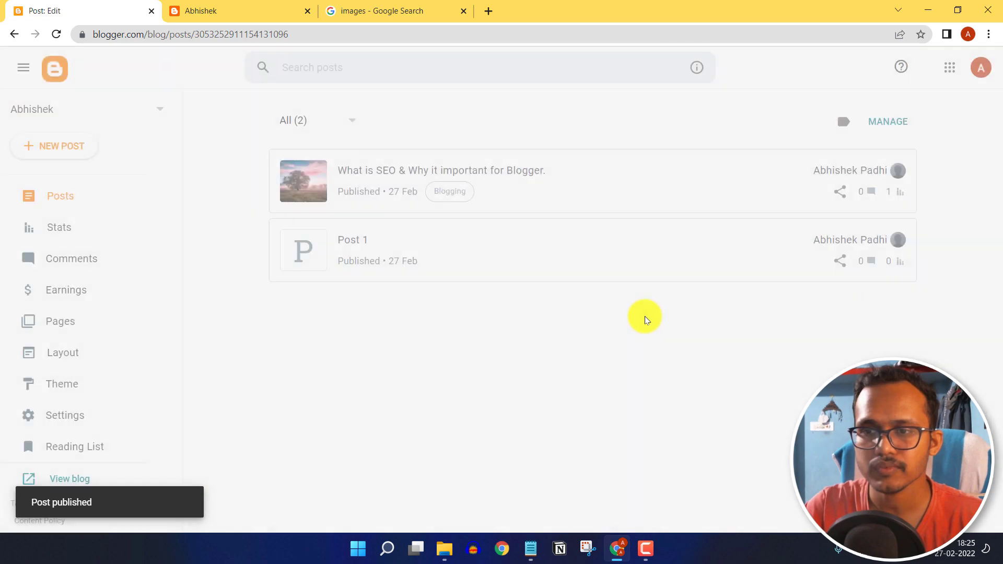
- View the published "What is SEO & Why it important for Blogger." post and check its URL slug, image, paragraphs and headings
{"action": "left_click", "coordinate": [866, 172]}
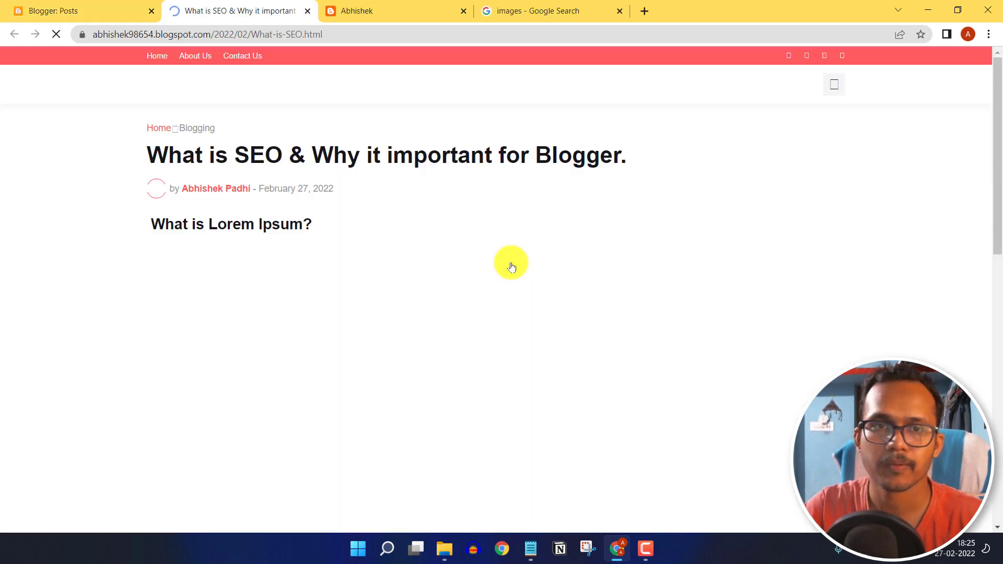
{"action": "left_click_drag", "start_coordinate": [253, 34], "coordinate": [303, 33]}
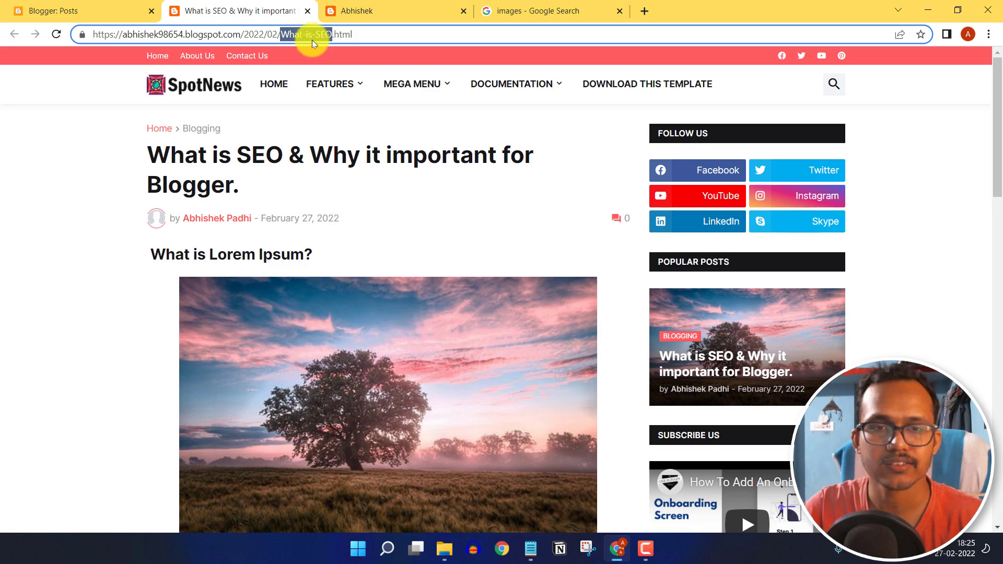
{"action": "scroll", "coordinate": [349, 324], "scroll_direction": "down", "scroll_amount": 3}
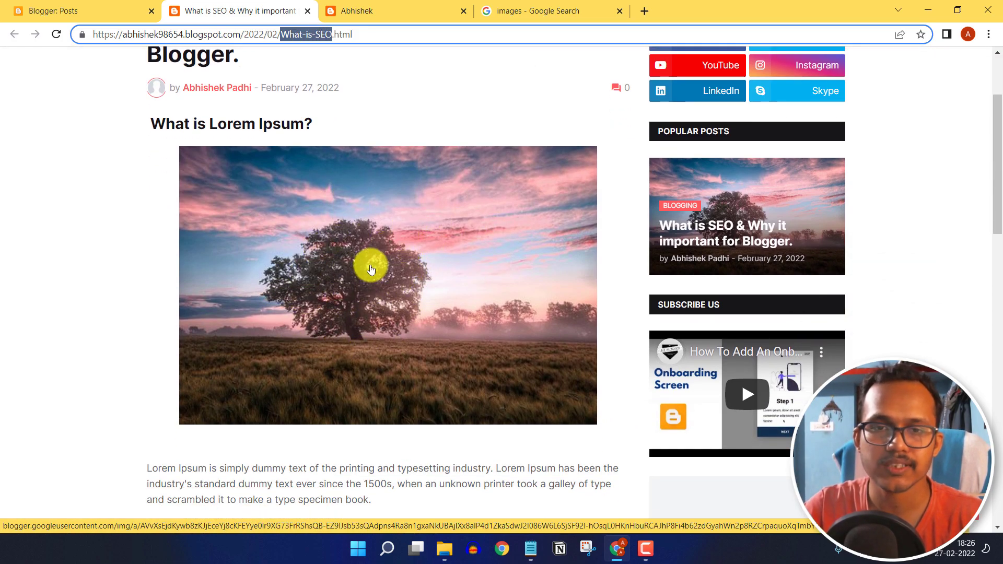
{"action": "scroll", "coordinate": [368, 269], "scroll_direction": "up", "scroll_amount": 1}
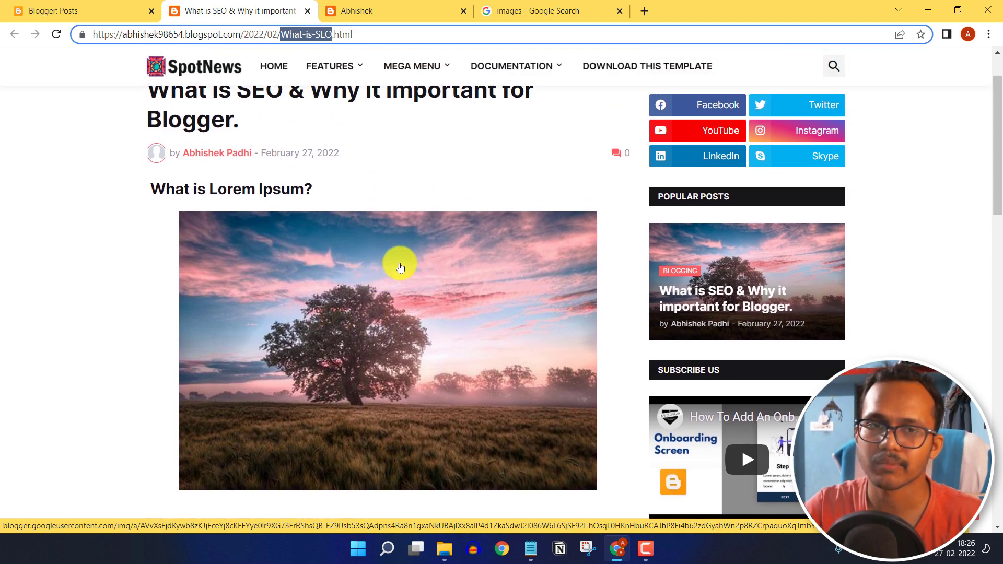
{"action": "scroll", "coordinate": [399, 273], "scroll_direction": "down", "scroll_amount": 5}
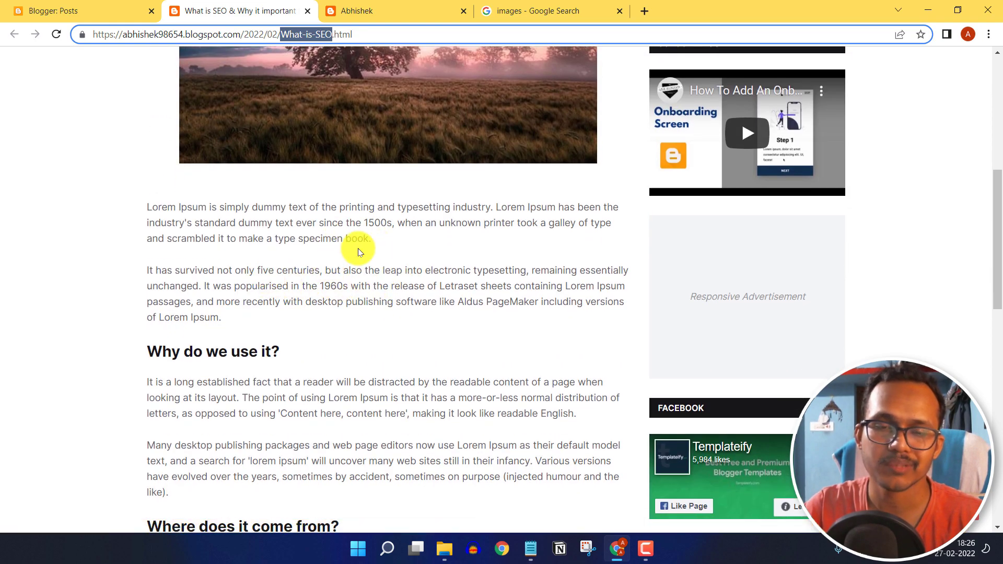
{"action": "scroll", "coordinate": [358, 248], "scroll_direction": "down", "scroll_amount": 2}
{"action": "scroll", "coordinate": [349, 301], "scroll_direction": "down", "scroll_amount": 2}
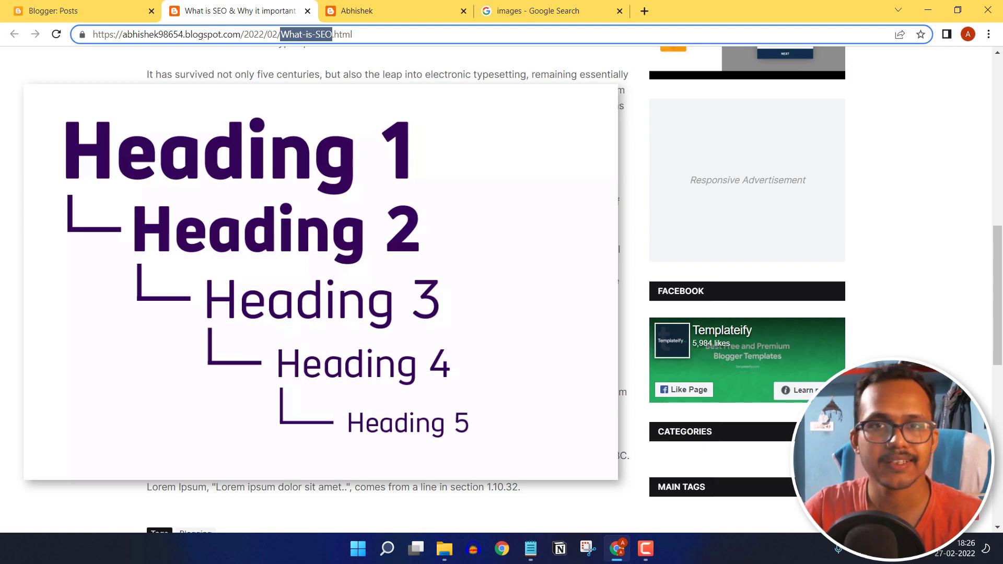
{"action": "scroll", "coordinate": [457, 271], "scroll_direction": "up", "scroll_amount": 6}
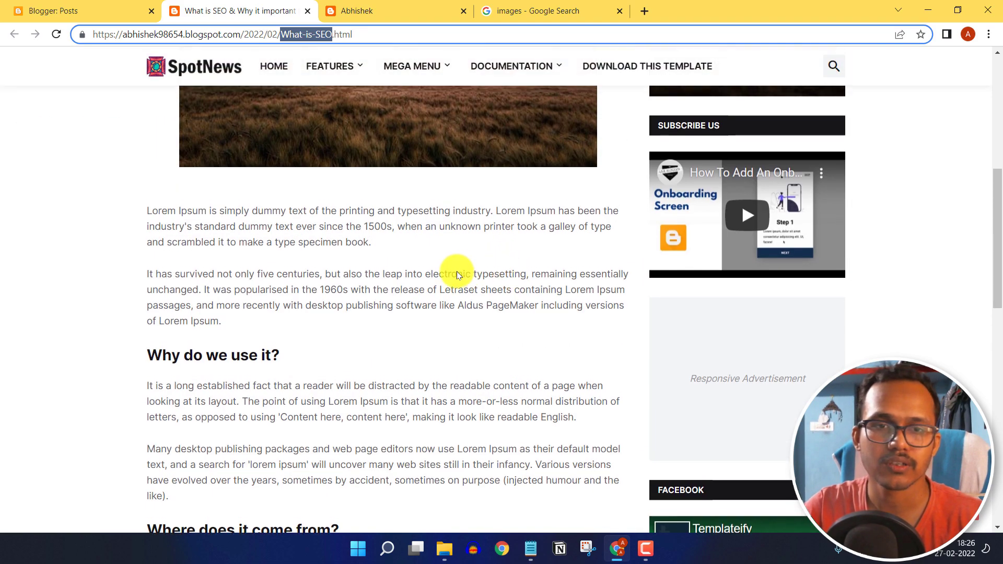
- Reopen the SEO post for editing and add a bulleted item "list 1" just above the heading "Where does it come from?"
{"action": "left_click", "coordinate": [115, 6]}
{"action": "left_click", "coordinate": [410, 175]}
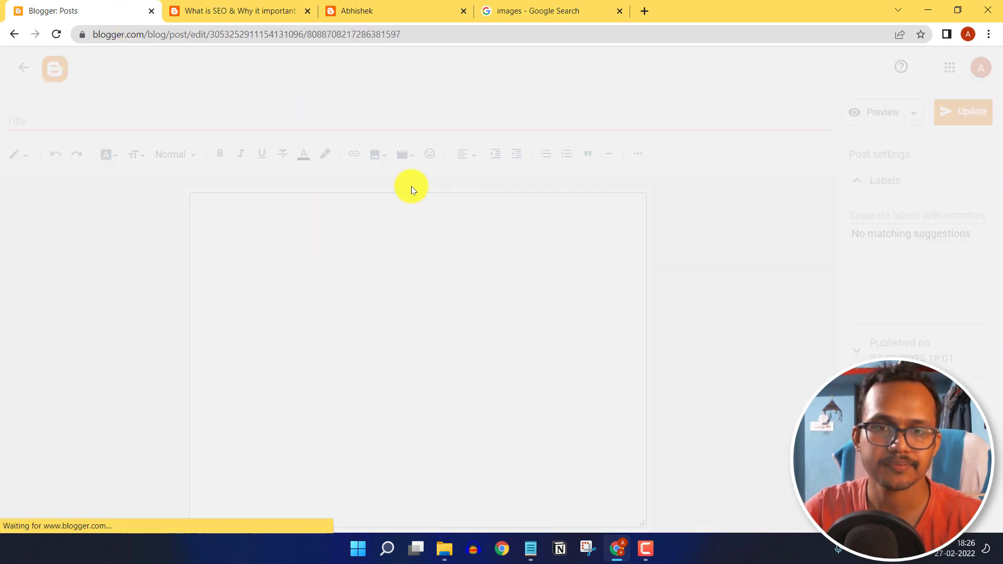
{"action": "scroll", "coordinate": [379, 316], "scroll_direction": "down", "scroll_amount": 5}
{"action": "scroll", "coordinate": [379, 317], "scroll_direction": "down", "scroll_amount": 2}
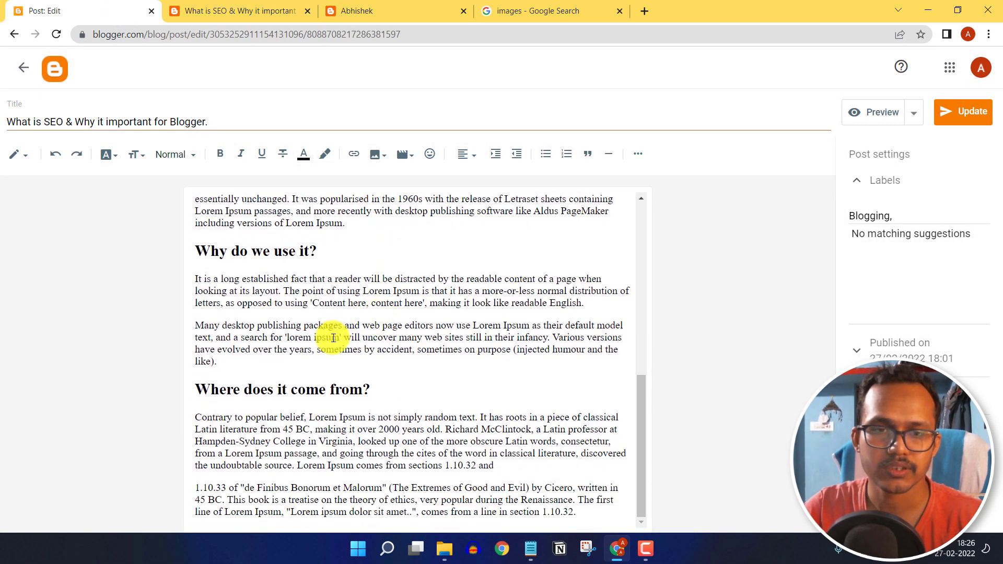
{"action": "left_click", "coordinate": [242, 363]}
{"action": "key", "text": "Return"}
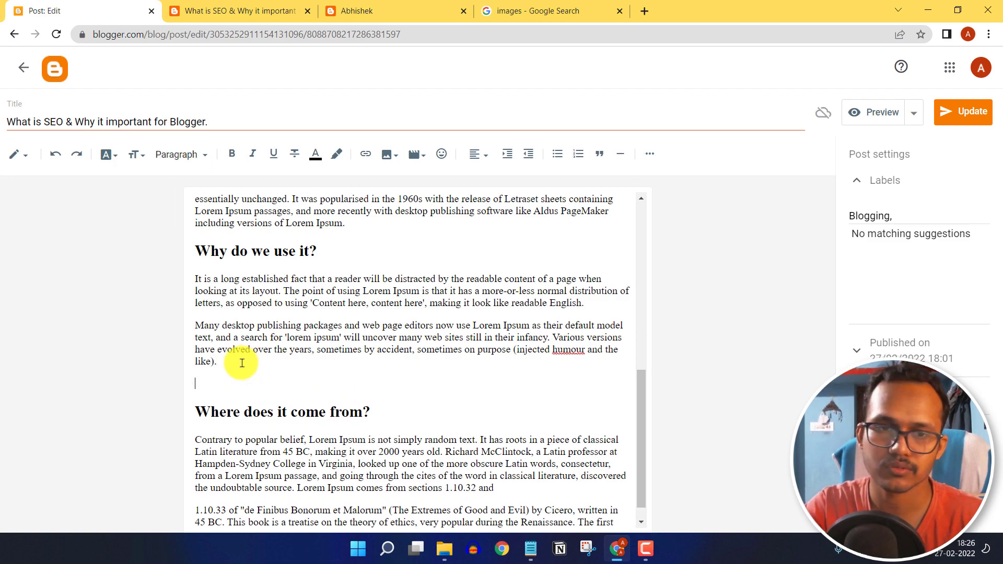
{"action": "type", "text": "l"}
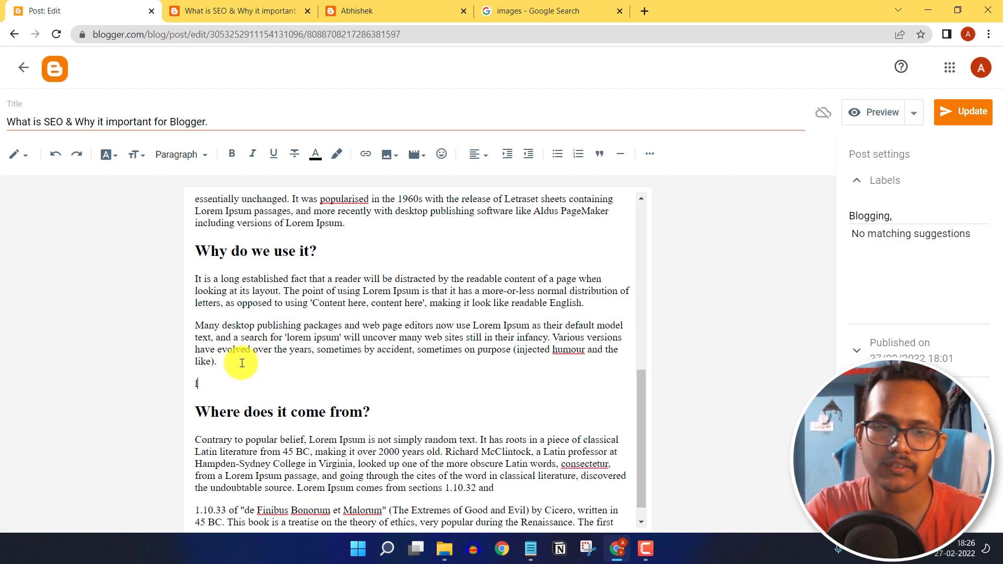
{"action": "type", "text": "ist 1"}
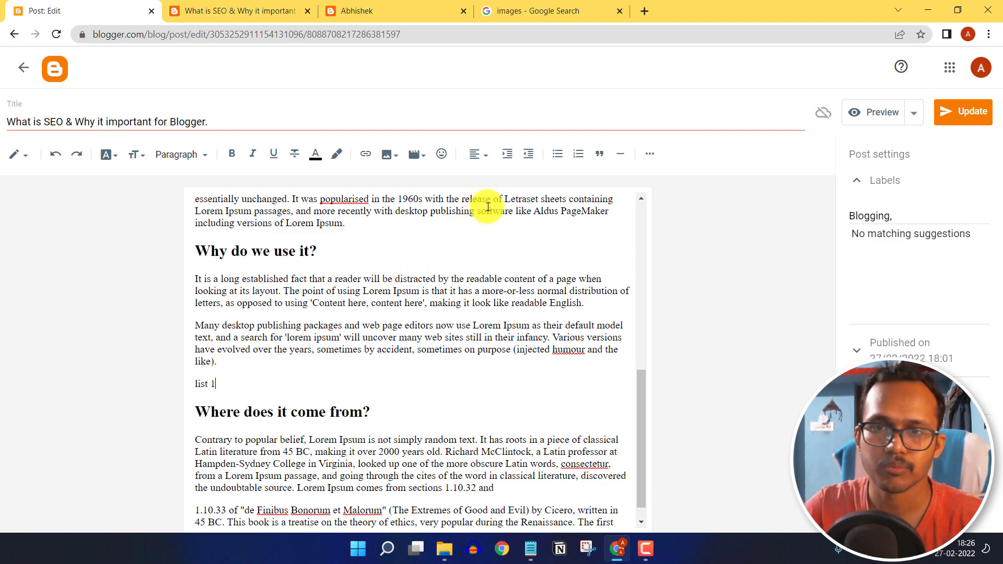
{"action": "left_click", "coordinate": [556, 162]}
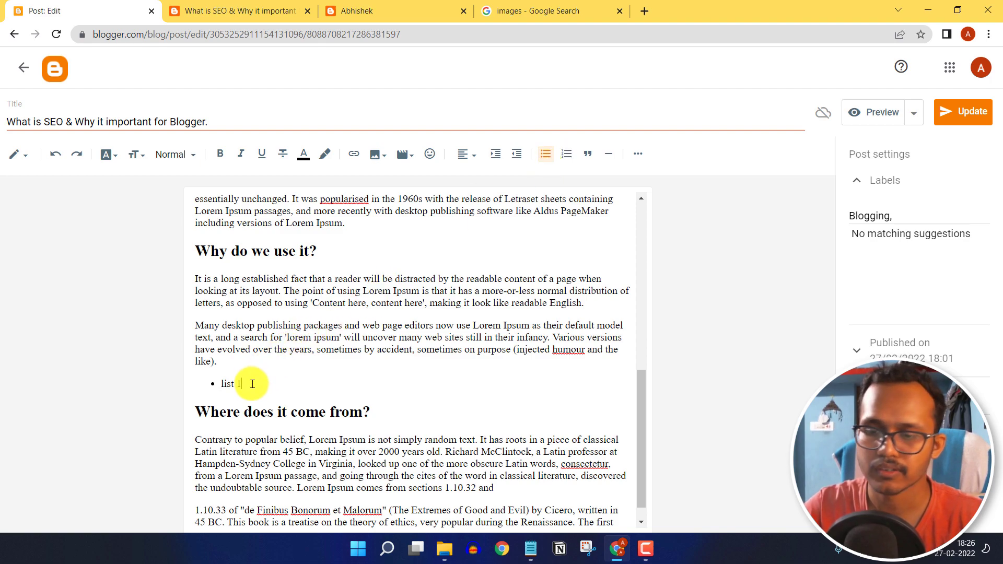
- Add the bullets "list 2" and "list 3" to the list and update the post
{"action": "key", "text": "Return"}
{"action": "type", "text": "list 2"}
{"action": "key", "text": "Return"}
{"action": "type", "text": "list 3"}
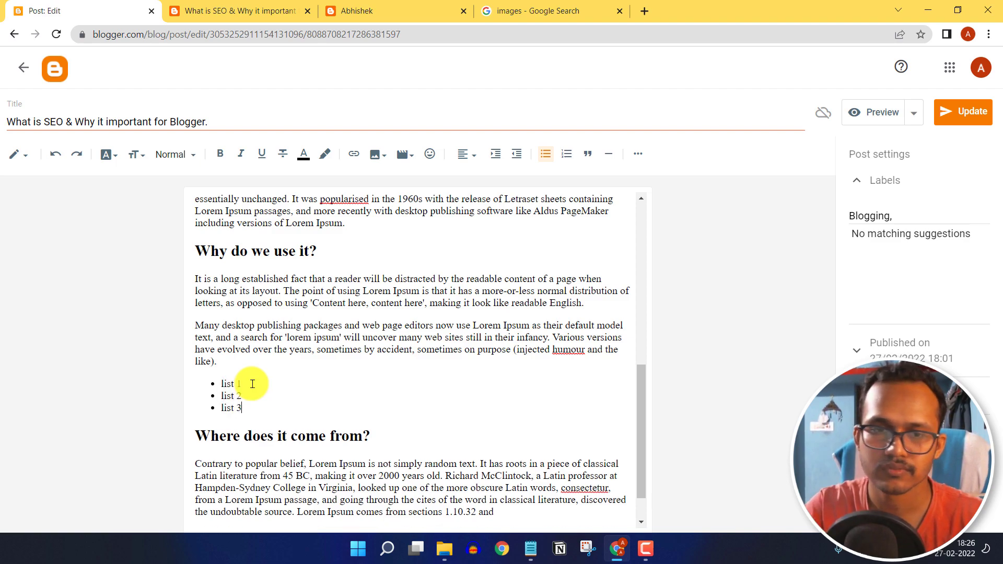
{"action": "left_click", "coordinate": [963, 112]}
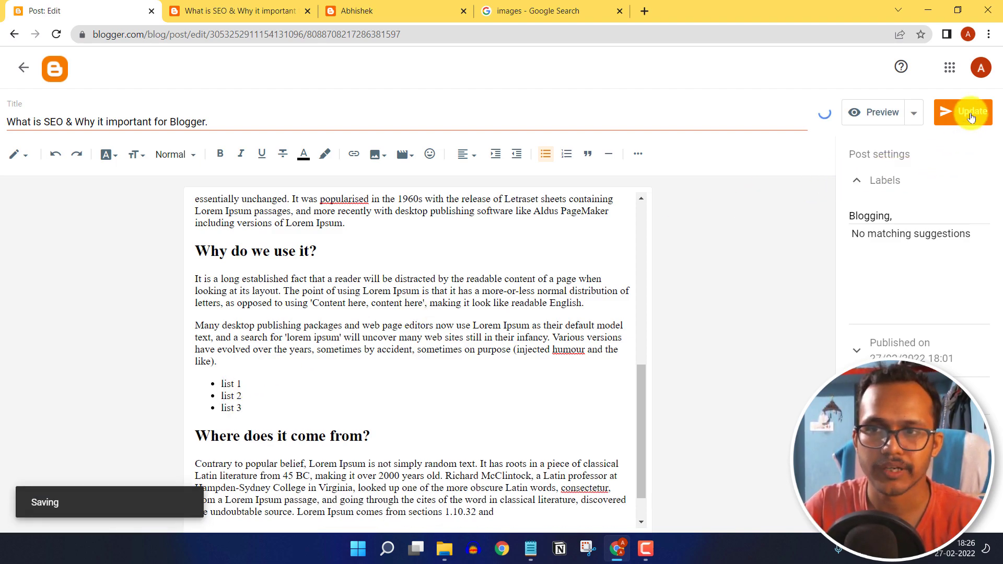
- Reload the live post to check the bulleted list and visit the blog's home page
{"action": "left_click", "coordinate": [269, 11]}
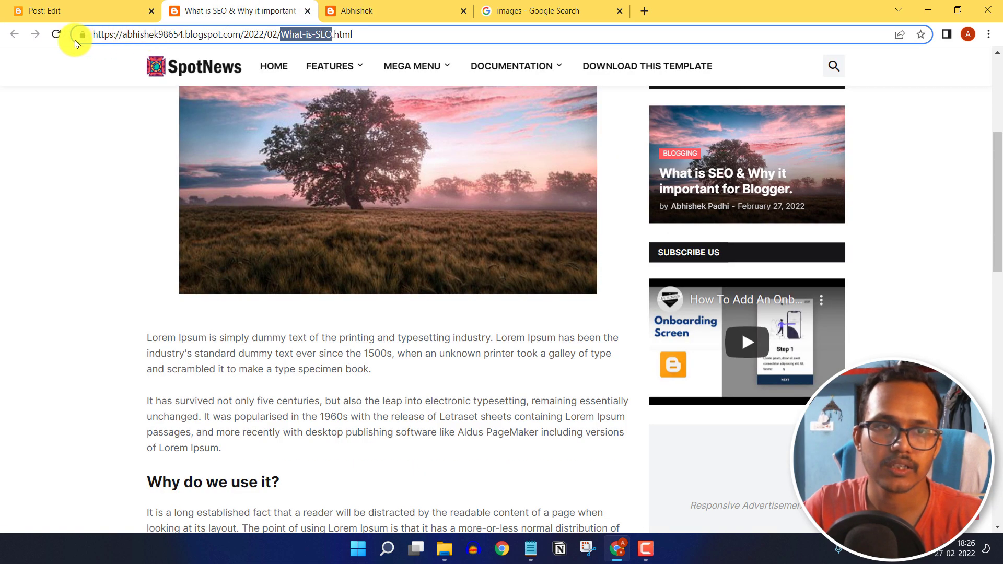
{"action": "left_click", "coordinate": [58, 35]}
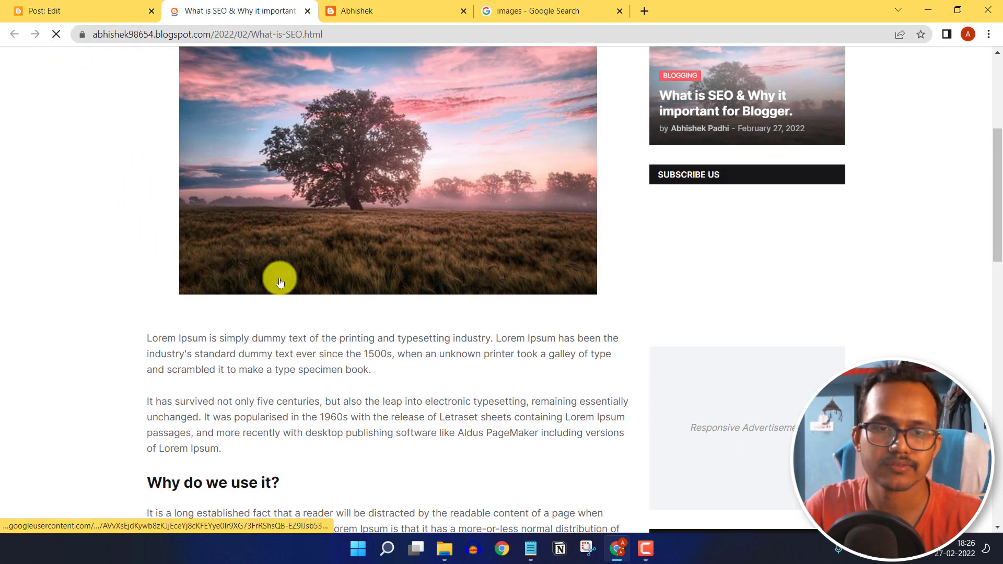
{"action": "scroll", "coordinate": [312, 300], "scroll_direction": "down", "scroll_amount": 5}
{"action": "scroll", "coordinate": [312, 300], "scroll_direction": "down", "scroll_amount": 2}
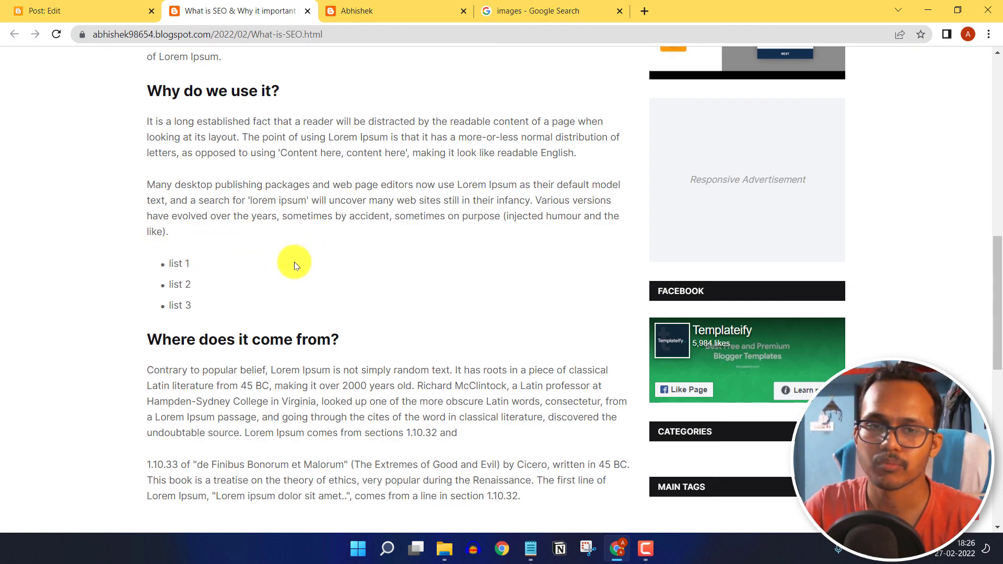
{"action": "scroll", "coordinate": [293, 264], "scroll_direction": "up", "scroll_amount": 15}
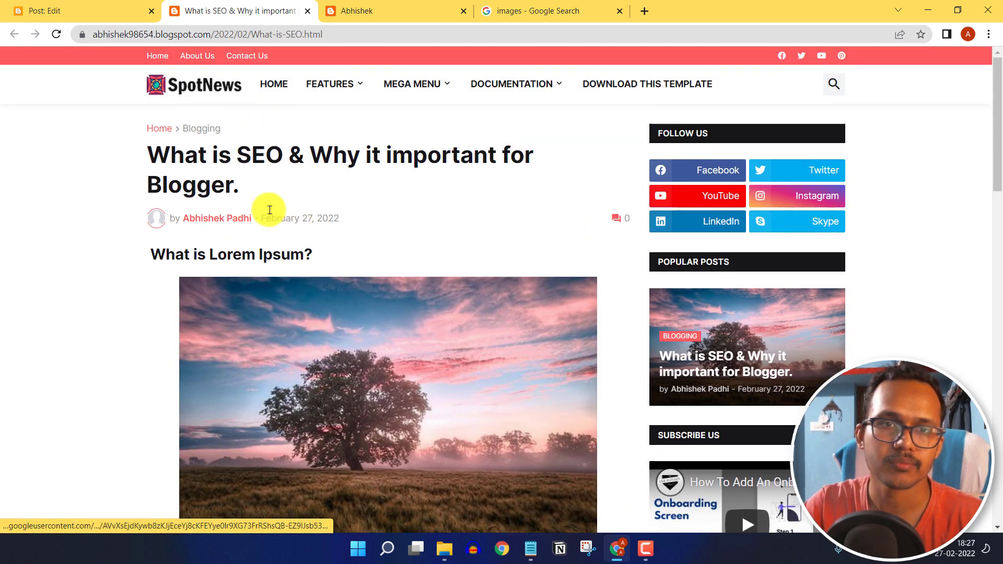
{"action": "left_click", "coordinate": [201, 87]}
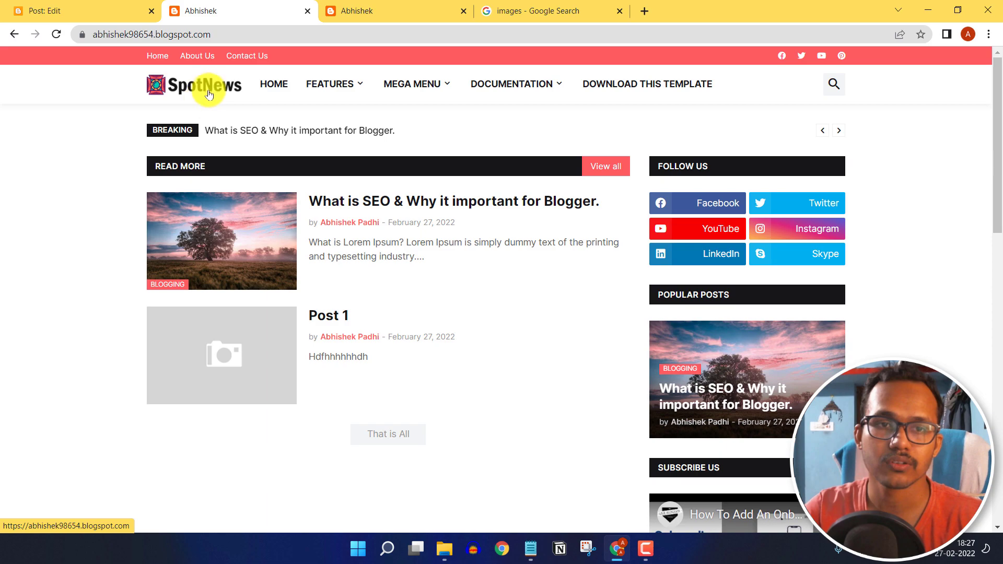
- Leave the post editor and open the header logo image gadget's settings in the blog's layout
{"action": "left_click", "coordinate": [101, 4]}
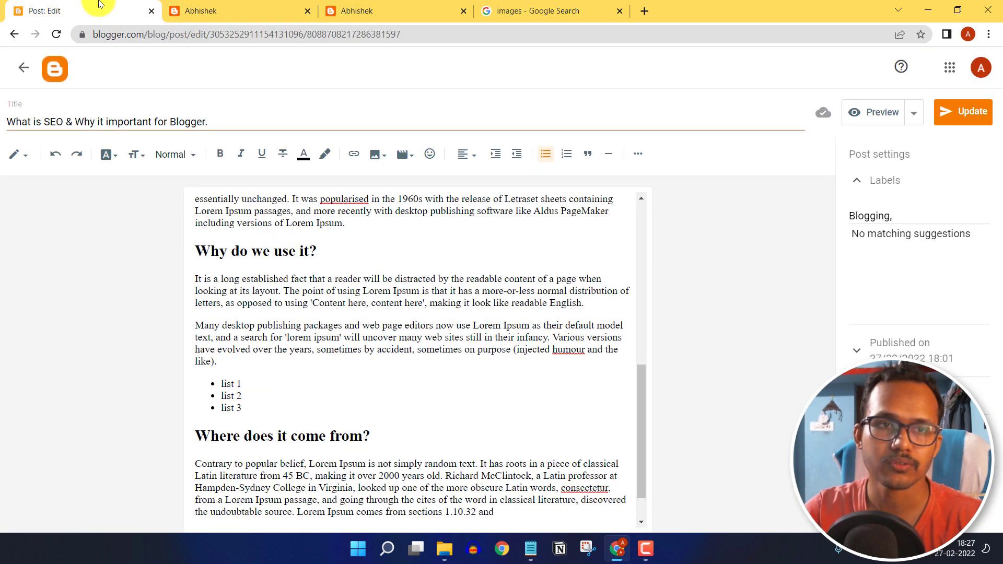
{"action": "left_click", "coordinate": [25, 70]}
{"action": "left_click", "coordinate": [66, 354]}
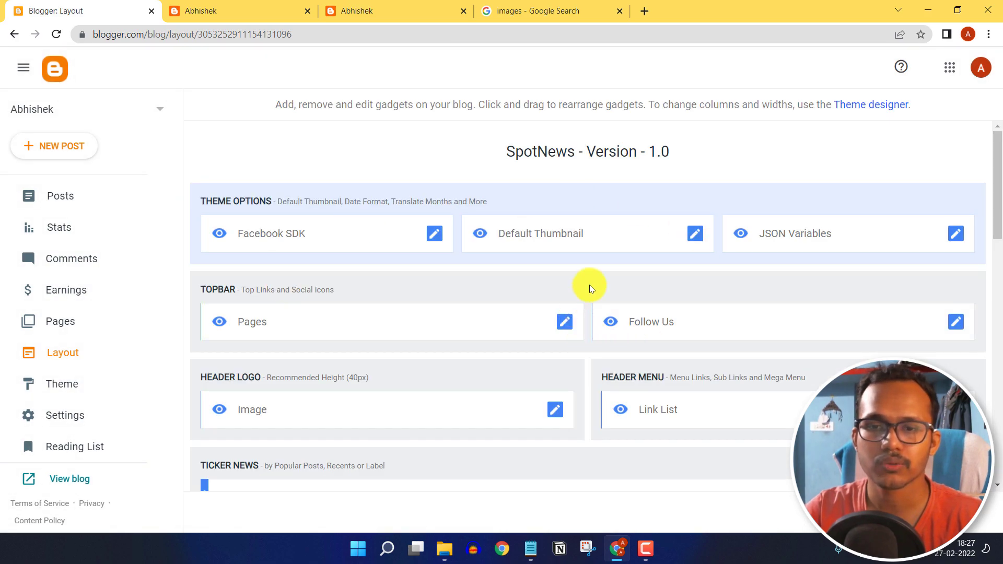
{"action": "scroll", "coordinate": [490, 306], "scroll_direction": "down", "scroll_amount": 2}
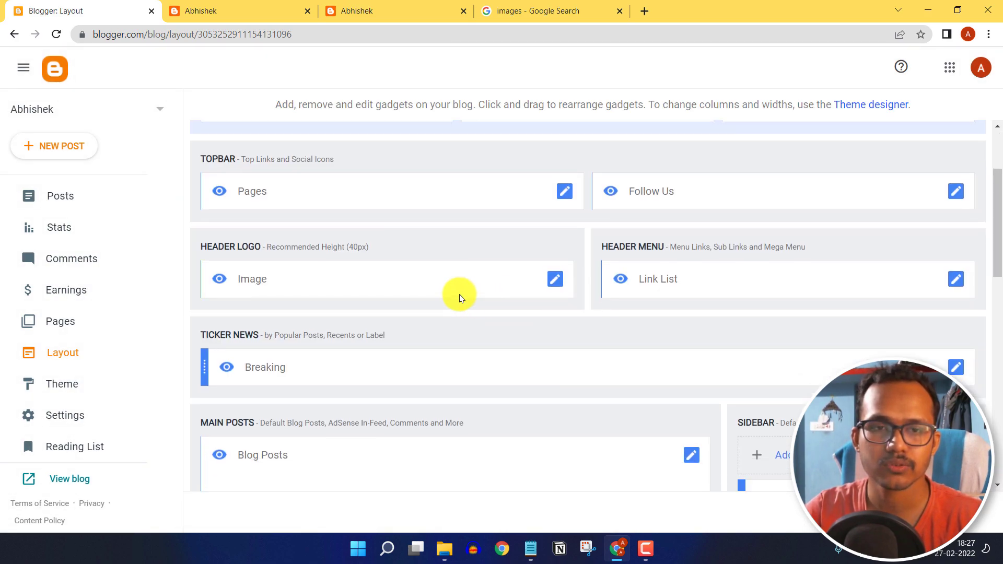
{"action": "scroll", "coordinate": [460, 292], "scroll_direction": "up", "scroll_amount": 1}
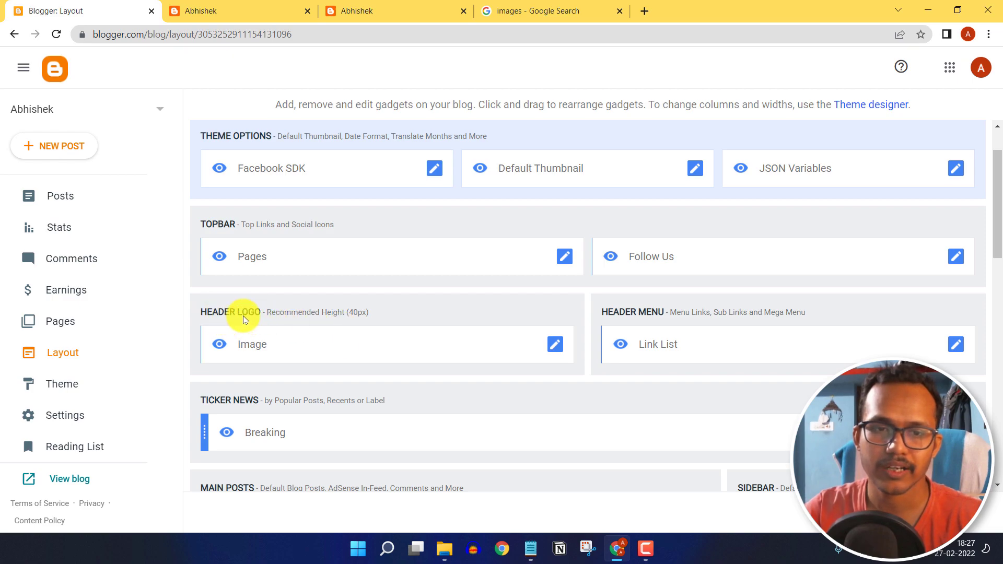
{"action": "left_click", "coordinate": [555, 344]}
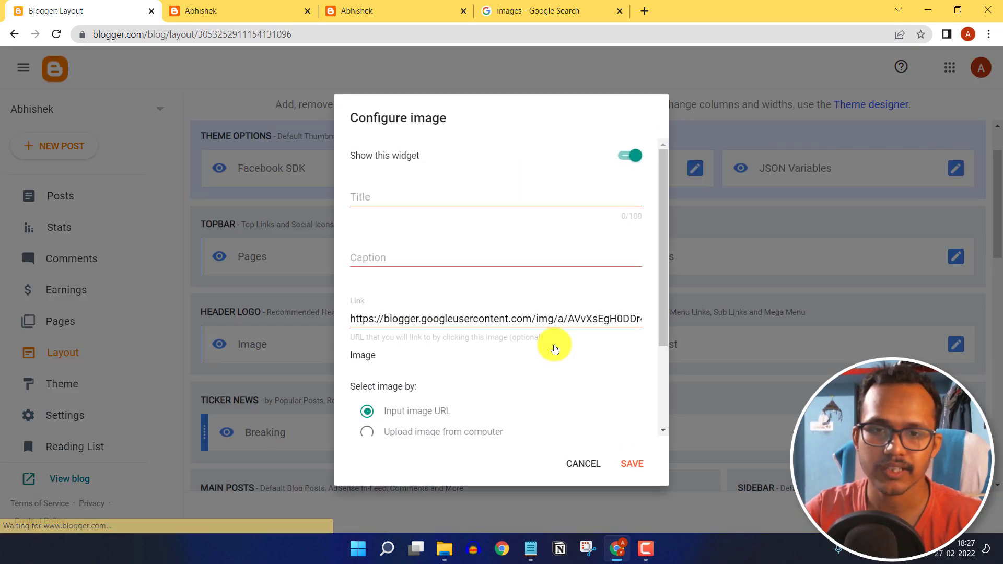
- Replace the header logo's image URL with the NintendoLogo1.png address, save the gadget and reload the live blog
{"action": "scroll", "coordinate": [449, 334], "scroll_direction": "down", "scroll_amount": 3}
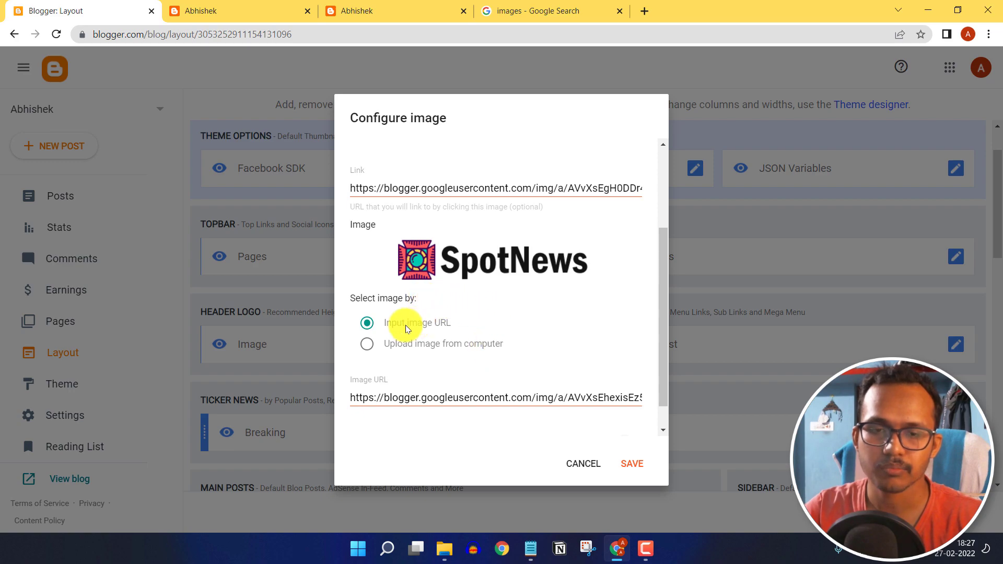
{"action": "scroll", "coordinate": [493, 298], "scroll_direction": "up", "scroll_amount": 3}
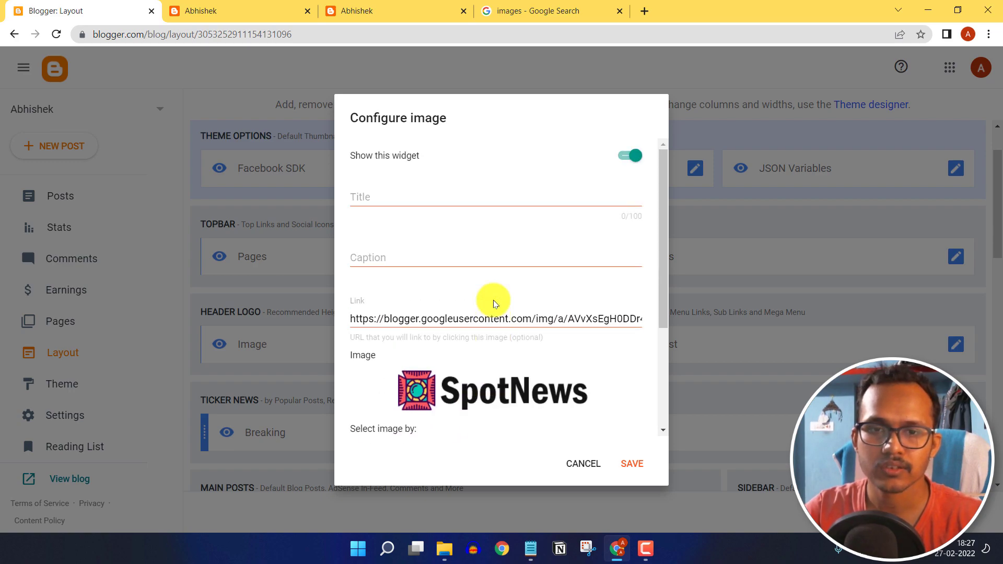
{"action": "scroll", "coordinate": [476, 324], "scroll_direction": "down", "scroll_amount": 2}
{"action": "scroll", "coordinate": [474, 324], "scroll_direction": "down", "scroll_amount": 1}
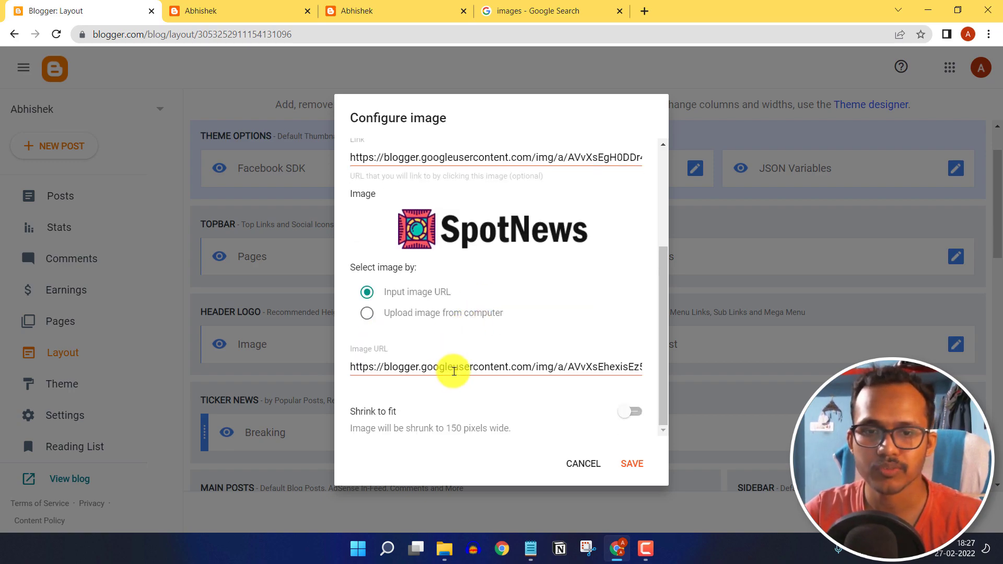
{"action": "triple_click", "coordinate": [453, 367]}
{"action": "key", "text": "BackSpace"}
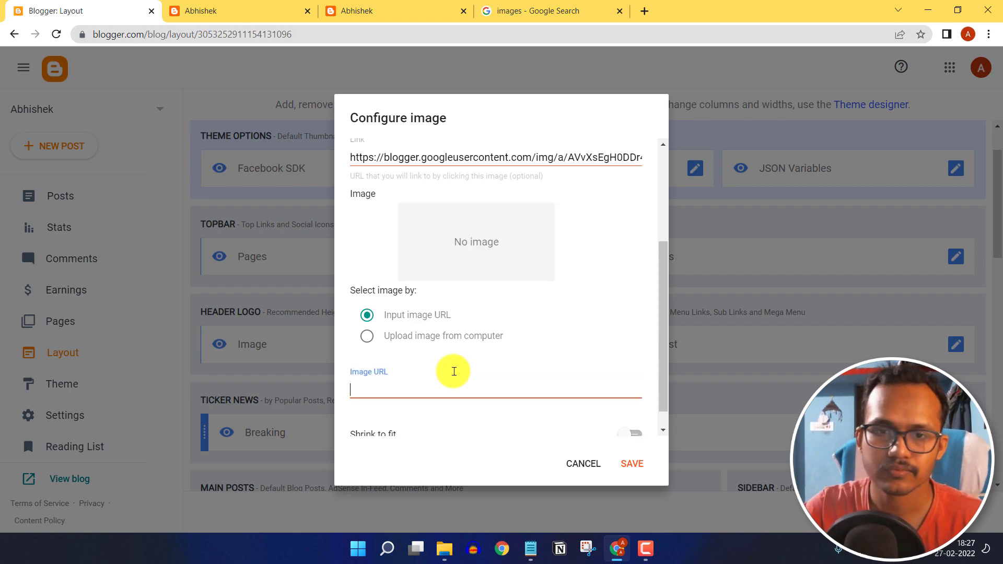
{"action": "key", "text": "ctrl+v"}
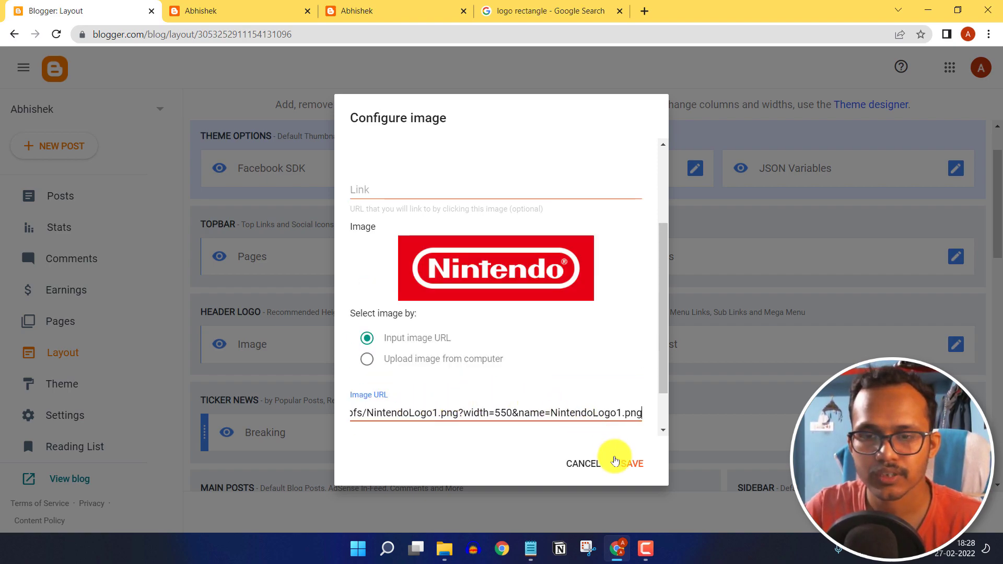
{"action": "left_click", "coordinate": [615, 462]}
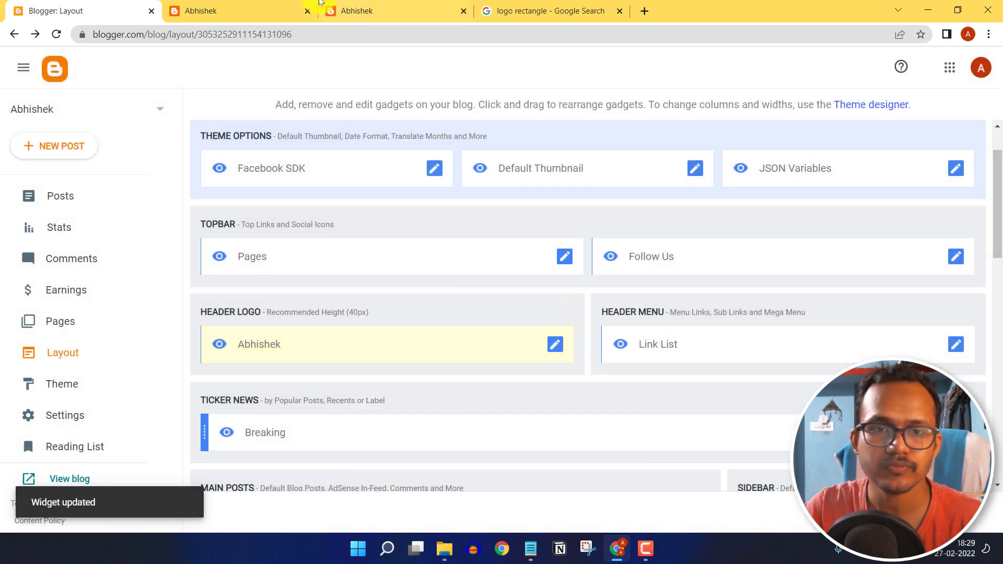
{"action": "left_click", "coordinate": [312, 8]}
{"action": "left_click", "coordinate": [57, 34]}
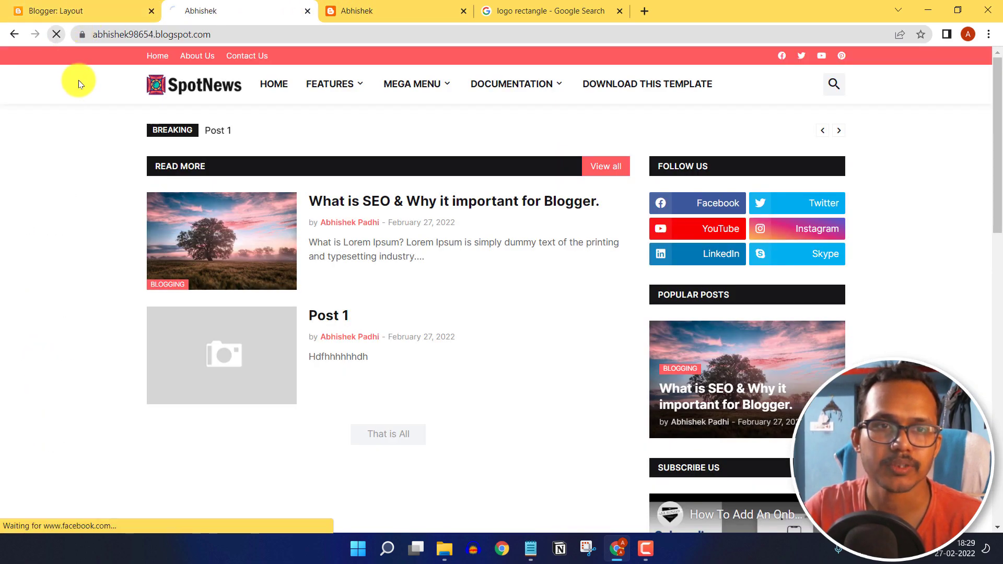
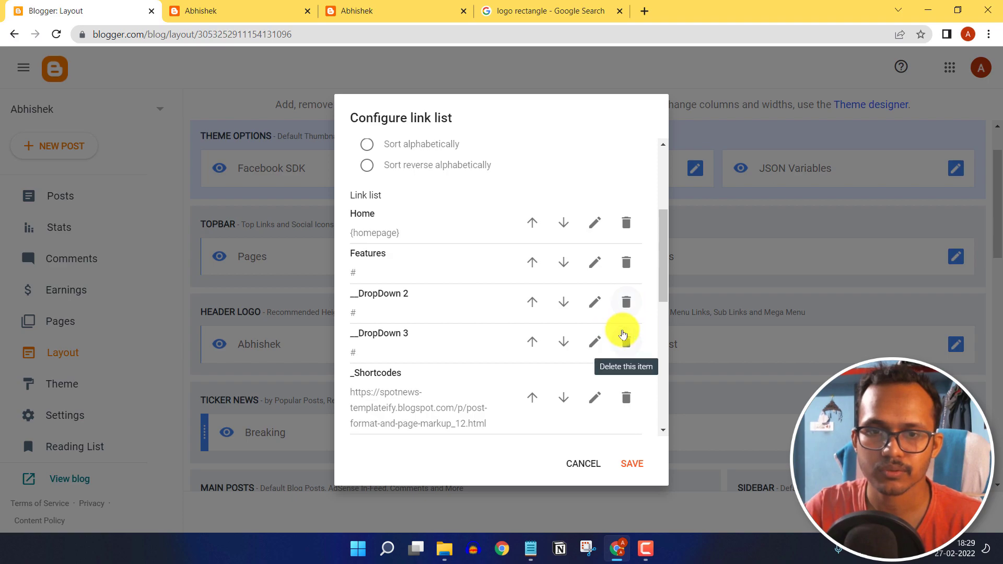
- Delete the DropDown, Shortcodes and all other remaining links from the header menu's link list, keeping only Home
{"action": "left_click", "coordinate": [628, 303]}
{"action": "left_click", "coordinate": [627, 307]}
{"action": "left_click", "coordinate": [627, 318]}
{"action": "left_click", "coordinate": [626, 316]}
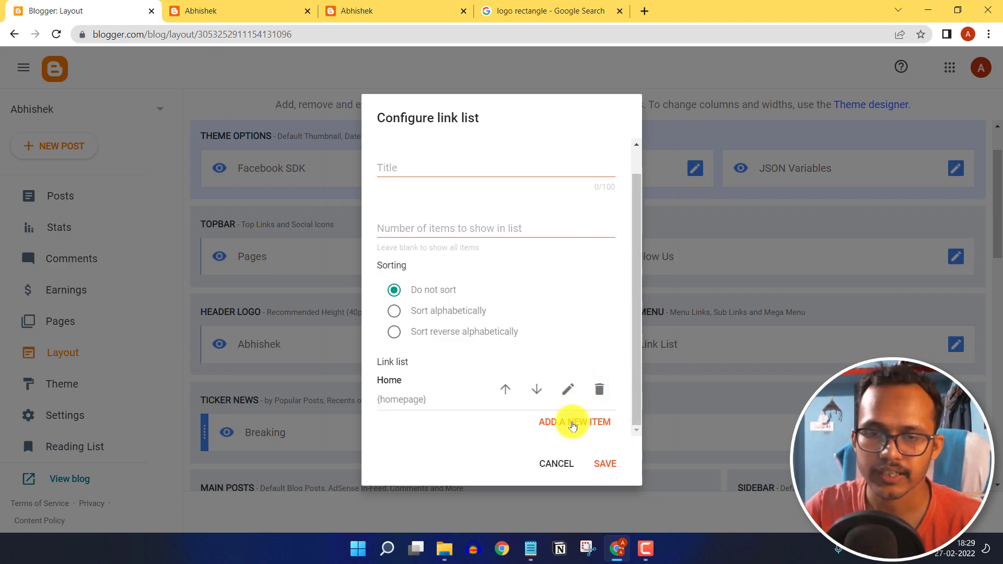
- Add an "About" item with the site URL "#" to the header menu's link list
{"action": "left_click", "coordinate": [573, 425]}
{"action": "left_click", "coordinate": [411, 241]}
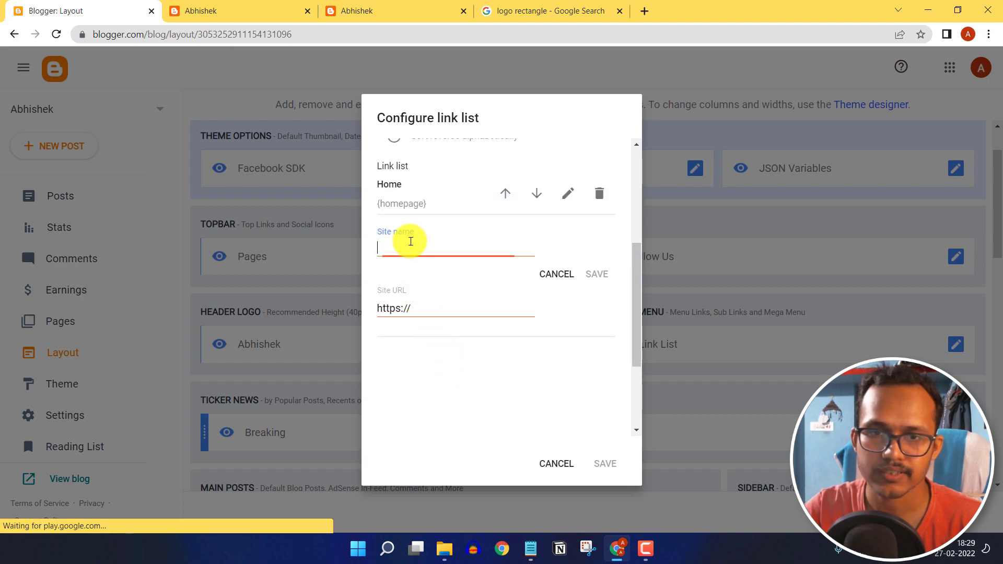
{"action": "type", "text": "About"}
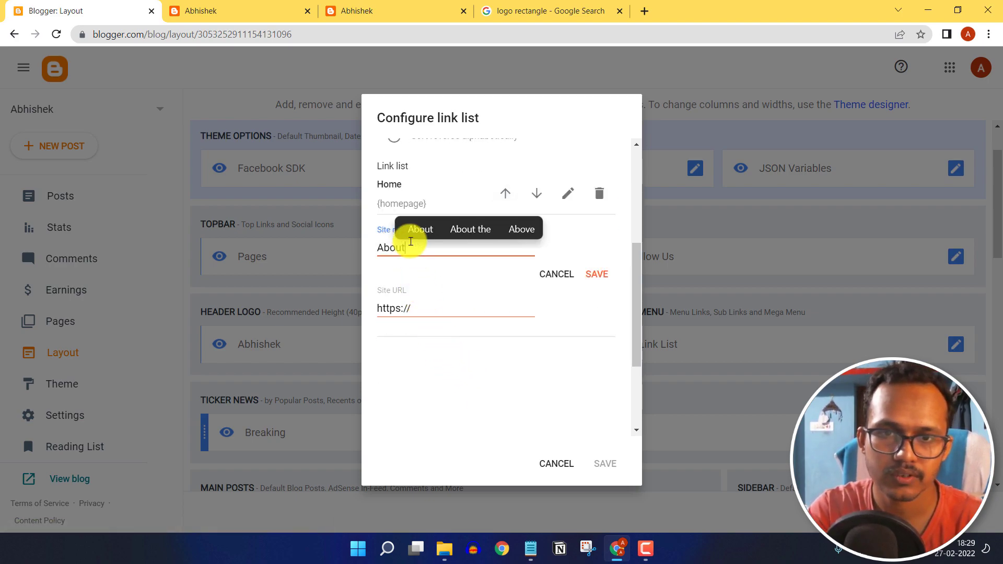
{"action": "left_click", "coordinate": [420, 307]}
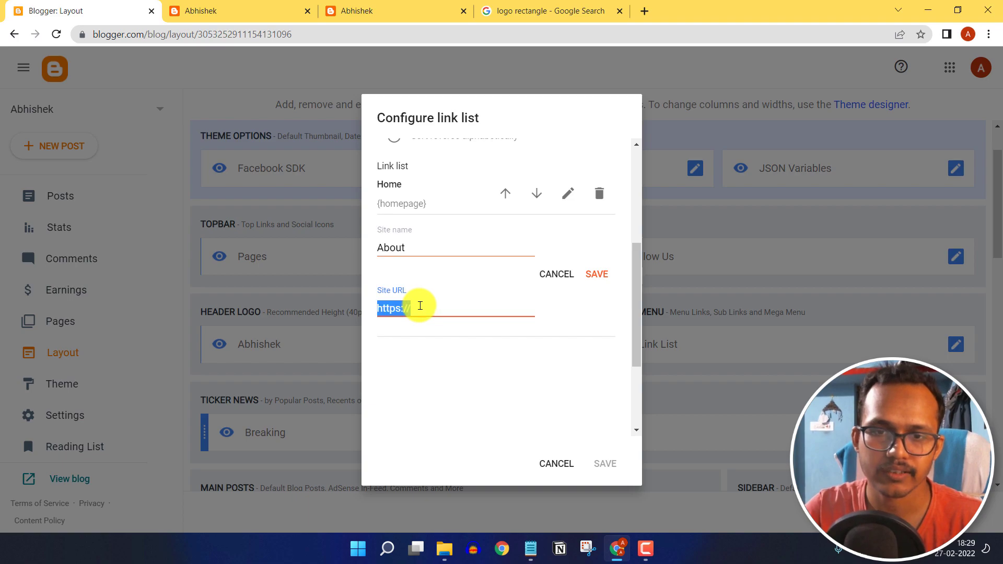
{"action": "left_click", "coordinate": [595, 272]}
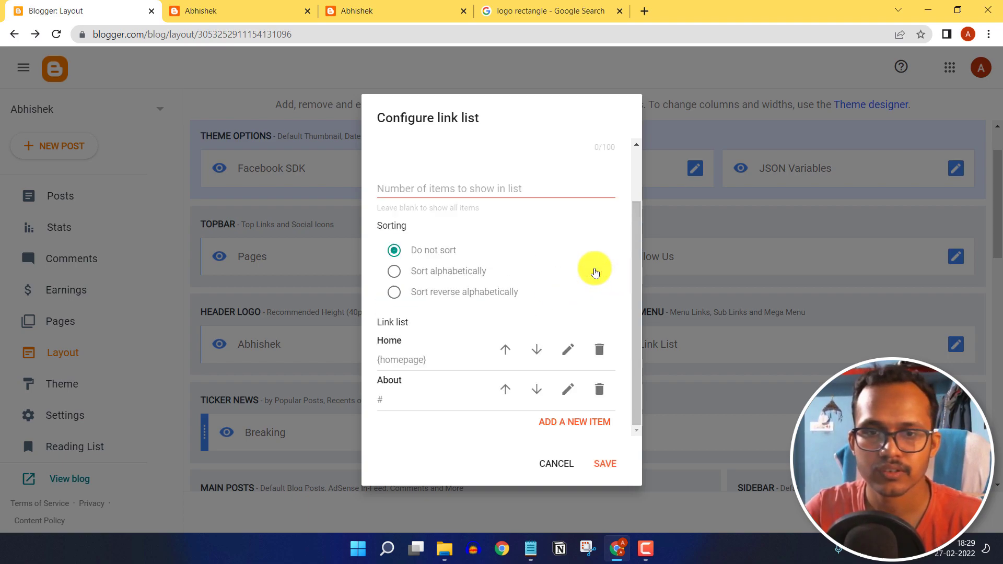
- Add a "Contact" item with the site URL "#" to the link list and save the header menu
{"action": "left_click", "coordinate": [577, 423]}
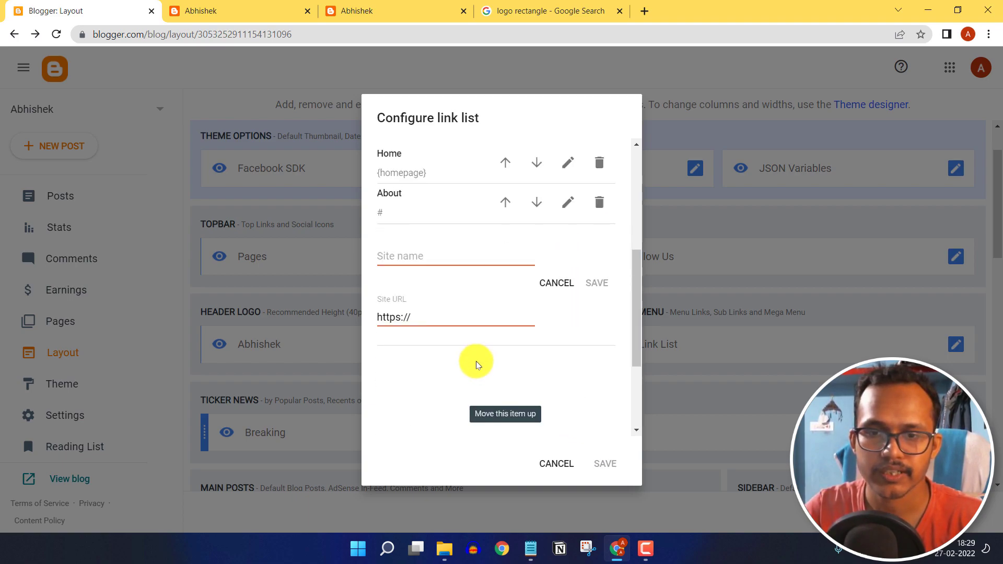
{"action": "type", "text": "Contact"}
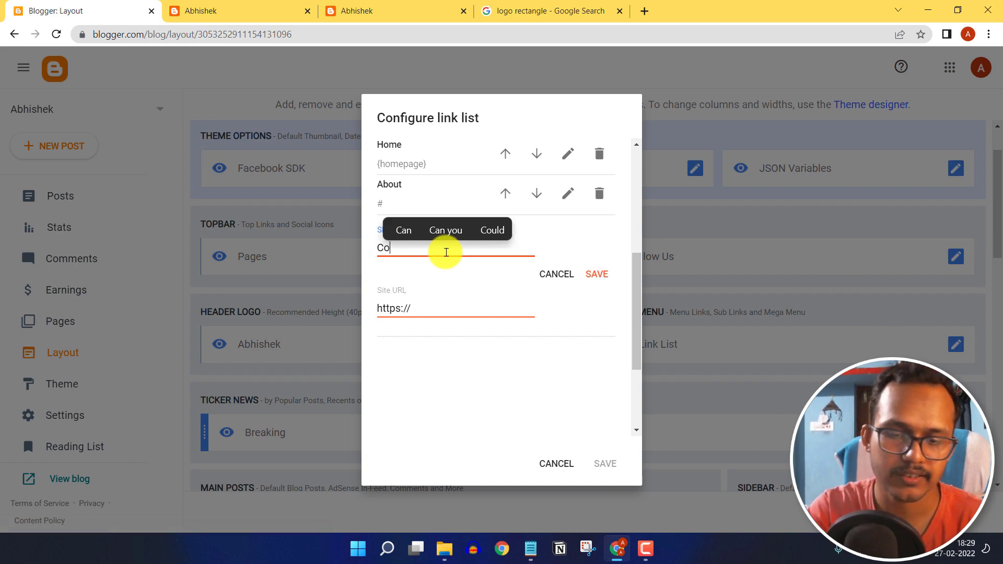
{"action": "left_click", "coordinate": [441, 312]}
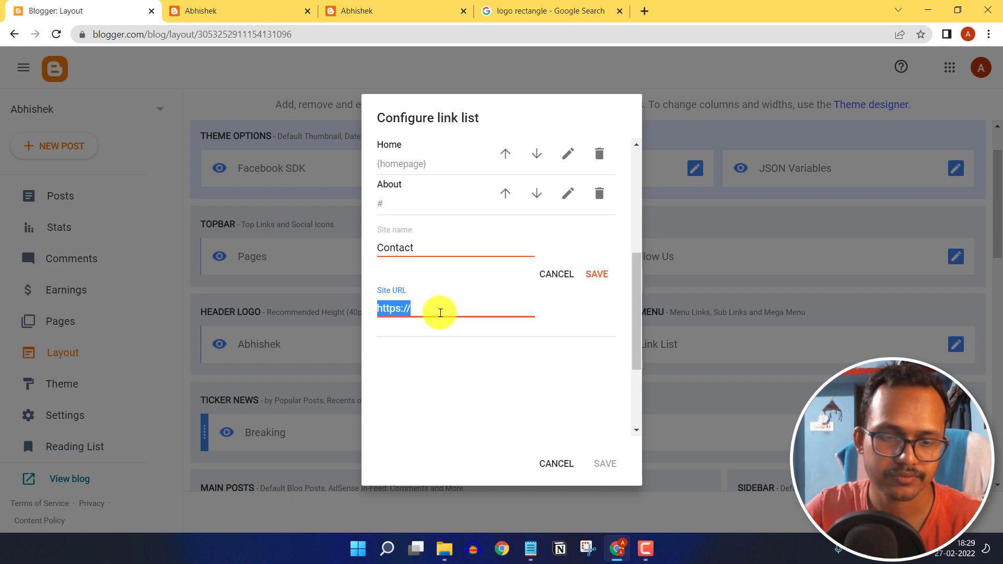
{"action": "type", "text": "#"}
{"action": "left_click", "coordinate": [597, 273]}
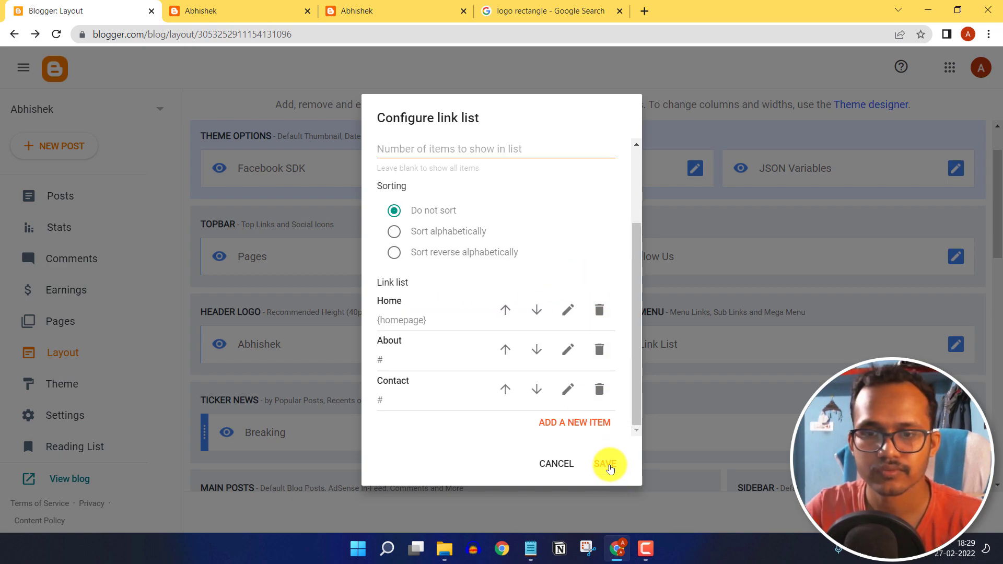
{"action": "left_click", "coordinate": [609, 464]}
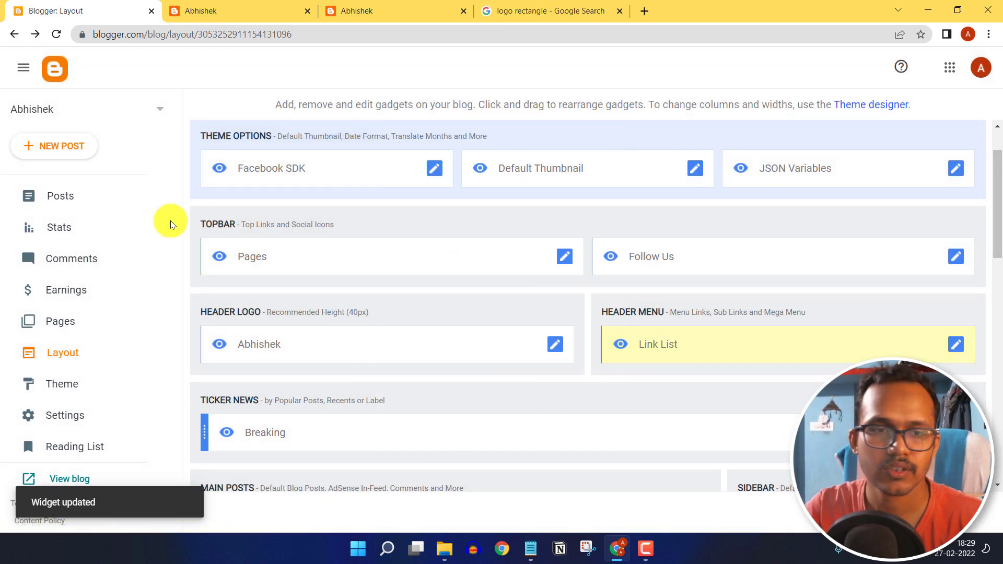
- Copy the link address of the published About Us page from the blog's list of pages
{"action": "left_click", "coordinate": [78, 324]}
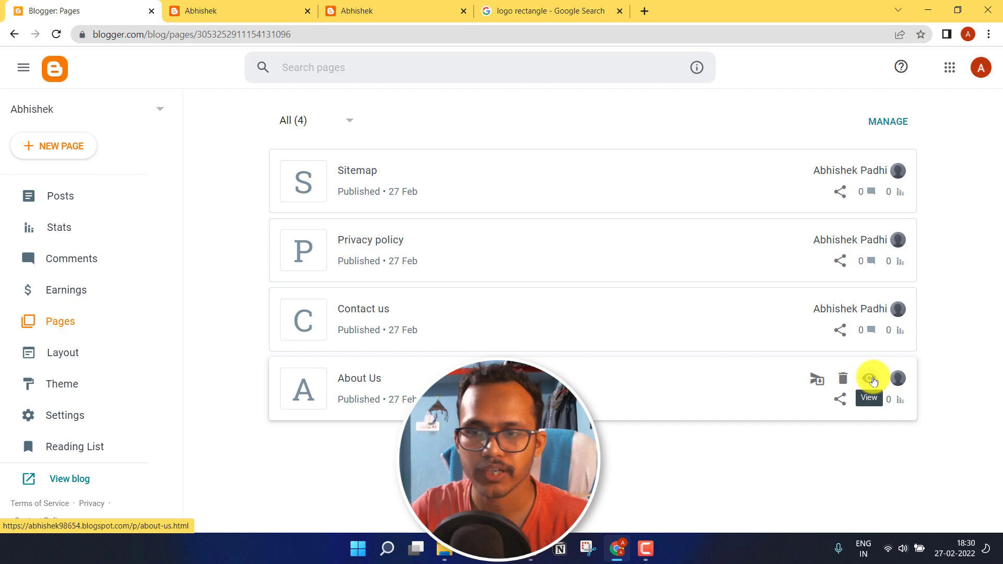
{"action": "right_click", "coordinate": [873, 379]}
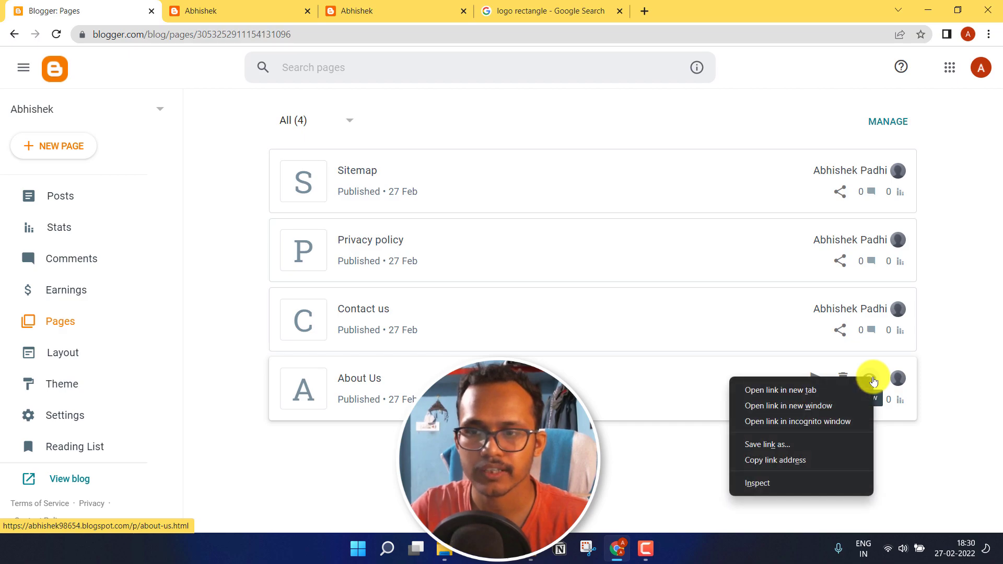
{"action": "left_click", "coordinate": [803, 462]}
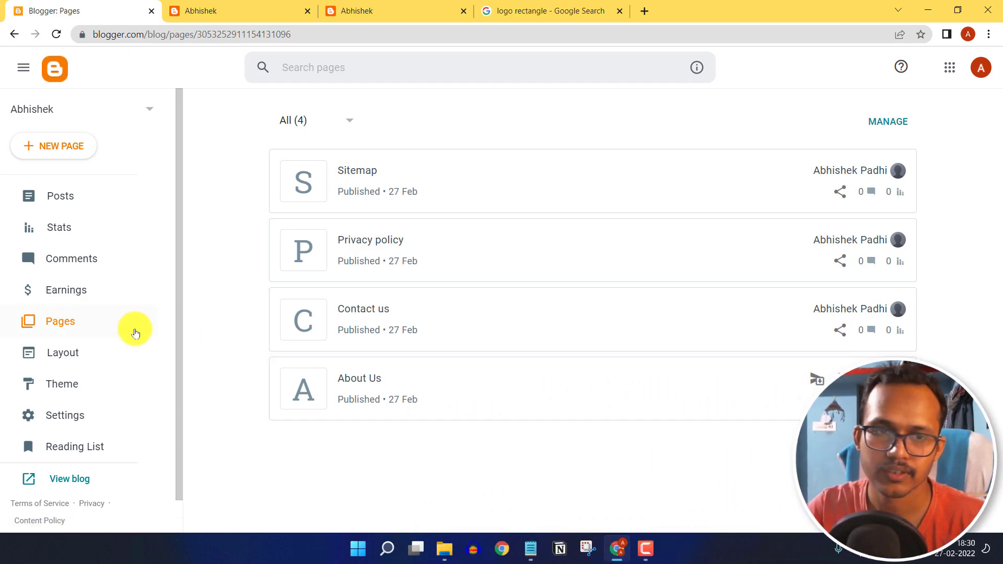
- Set the header menu's "About" item URL to the copied about-us.html page address and save the header menu
{"action": "left_click", "coordinate": [92, 351]}
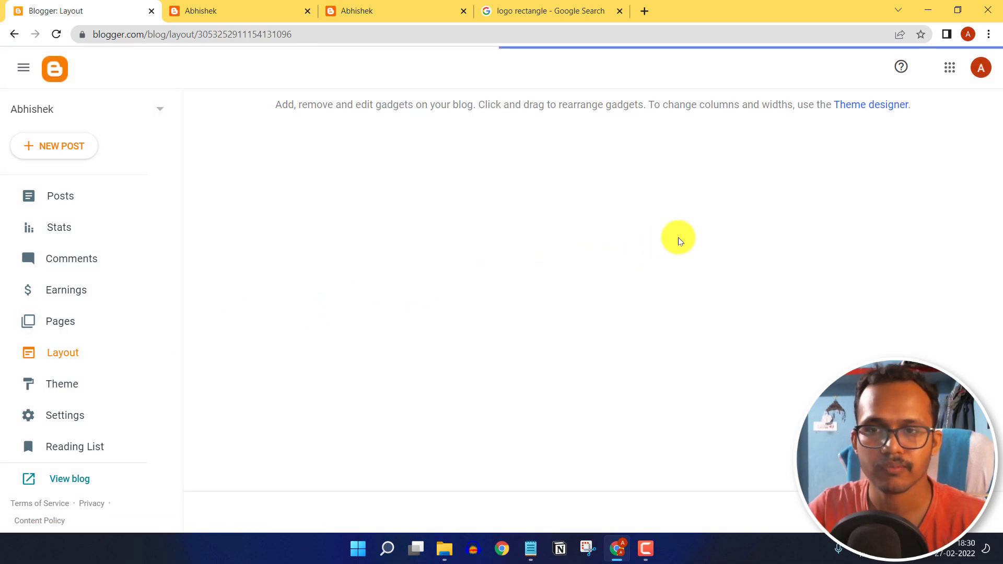
{"action": "scroll", "coordinate": [813, 358], "scroll_direction": "down", "scroll_amount": 4}
{"action": "left_click", "coordinate": [953, 215]}
{"action": "scroll", "coordinate": [510, 309], "scroll_direction": "down", "scroll_amount": 2}
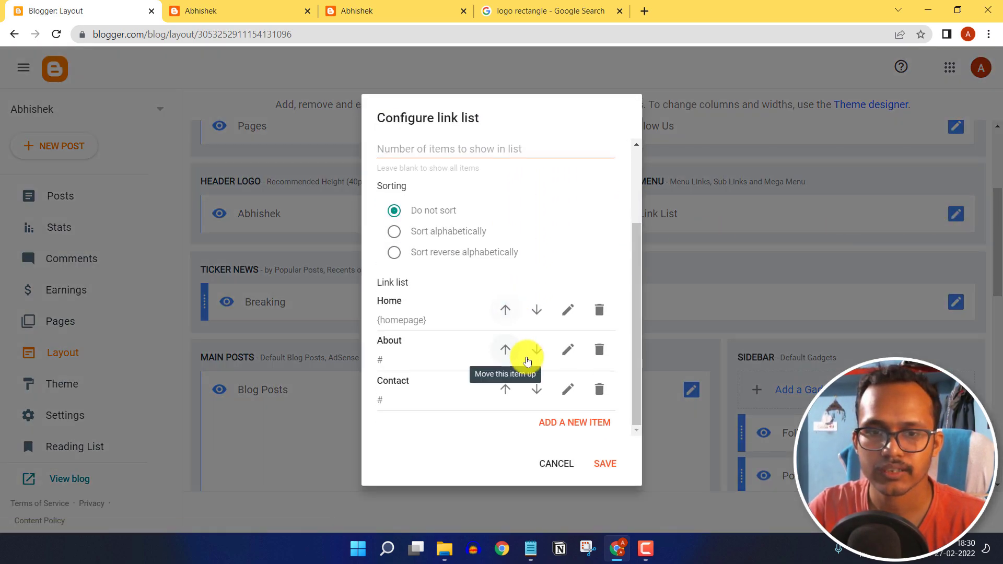
{"action": "left_click", "coordinate": [569, 351]}
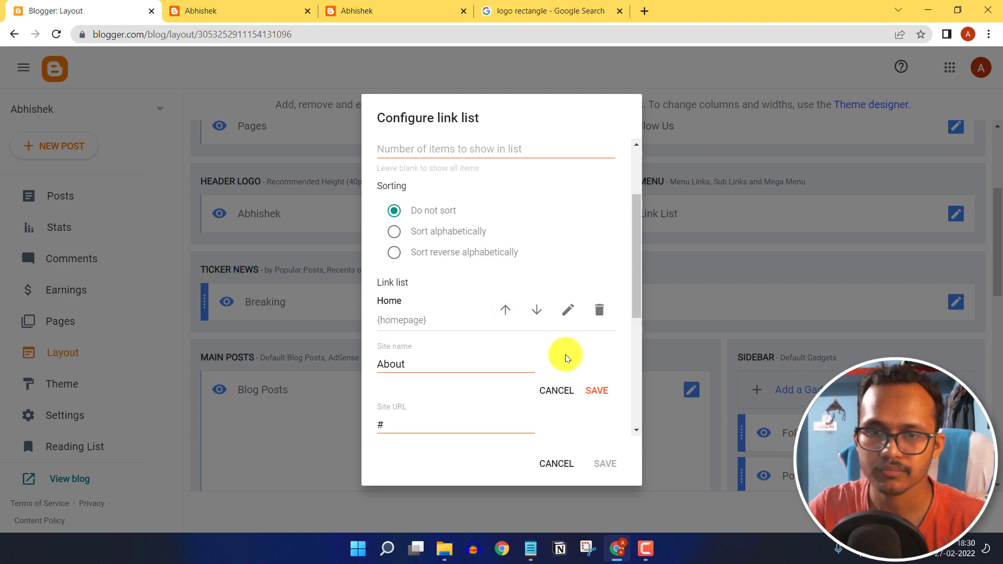
{"action": "scroll", "coordinate": [418, 376], "scroll_direction": "down", "scroll_amount": 3}
{"action": "left_click", "coordinate": [415, 297]}
{"action": "key", "text": "ctrl+a"}
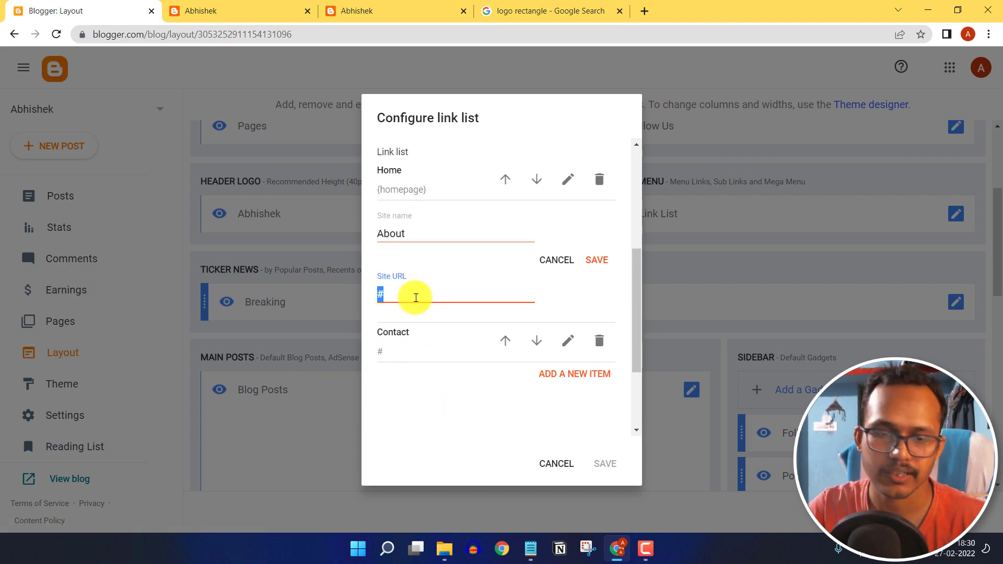
{"action": "key", "text": "ctrl+v"}
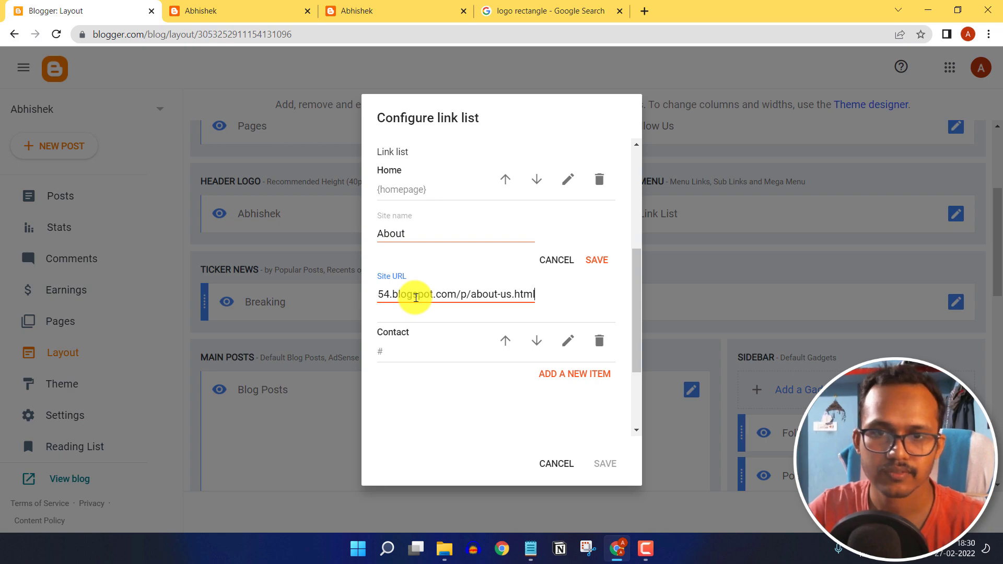
{"action": "left_click", "coordinate": [595, 261]}
{"action": "left_click", "coordinate": [632, 463]}
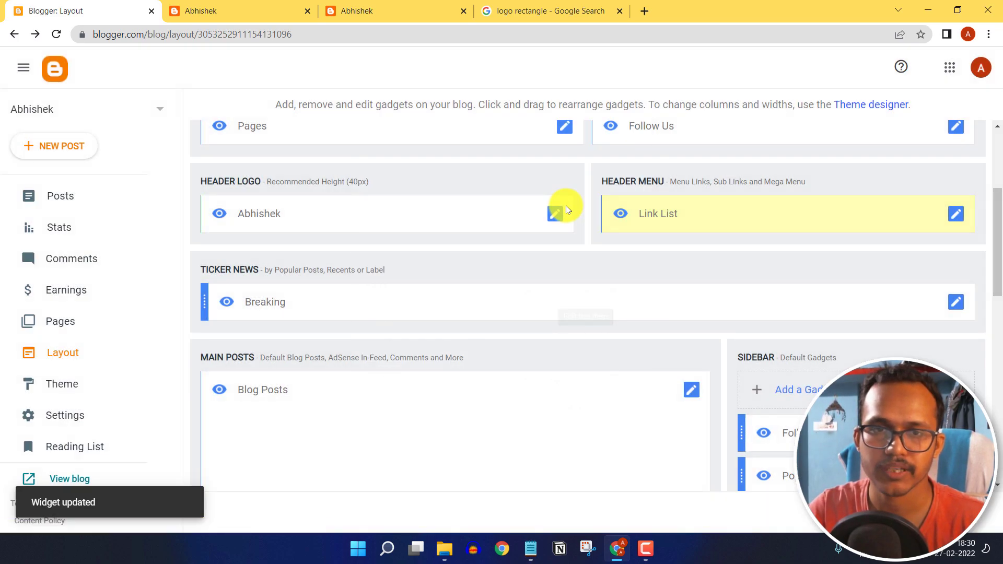
- Reload the live blog and open the About page from its header menu to check the link
{"action": "left_click", "coordinate": [235, 11]}
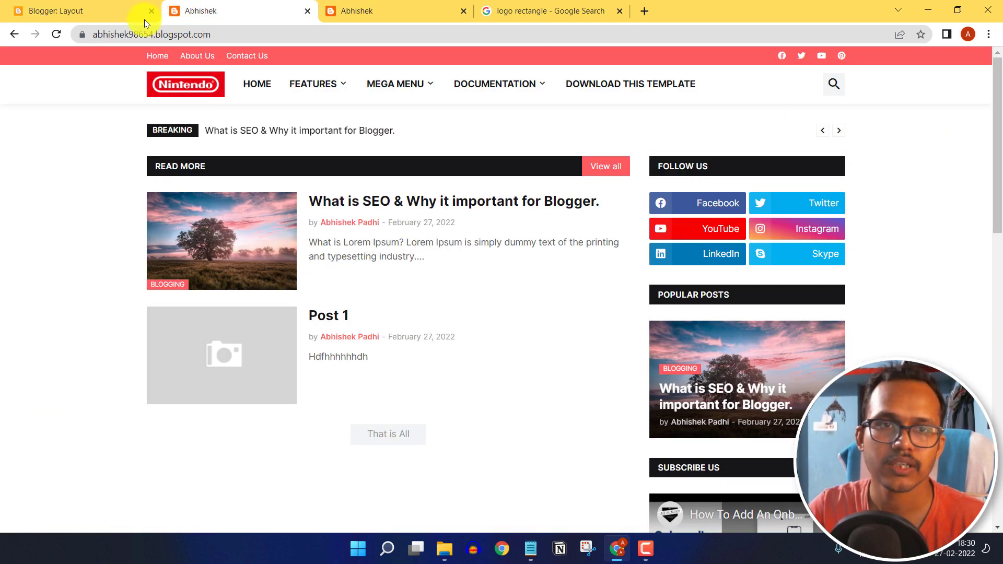
{"action": "left_click", "coordinate": [63, 36]}
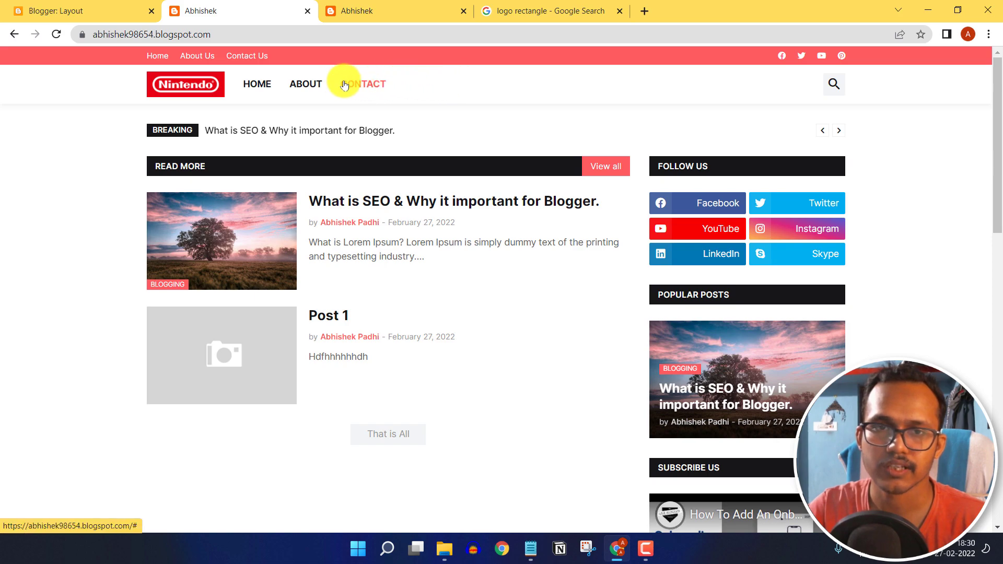
{"action": "left_click", "coordinate": [314, 86]}
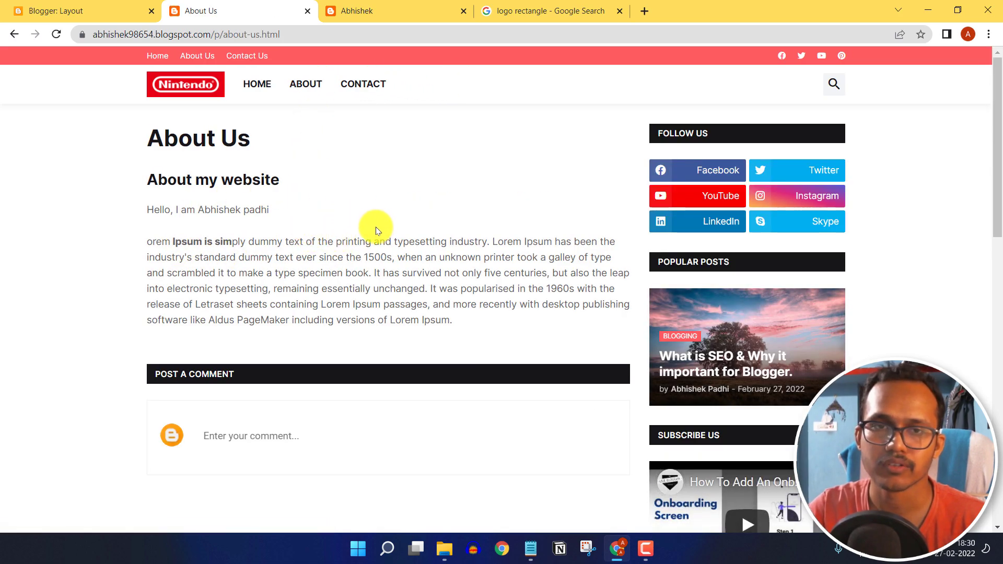
- Return to the live blog's home page, and remove the {ads} gadget from the sidebar section in the Blogger layout
{"action": "left_click", "coordinate": [184, 85]}
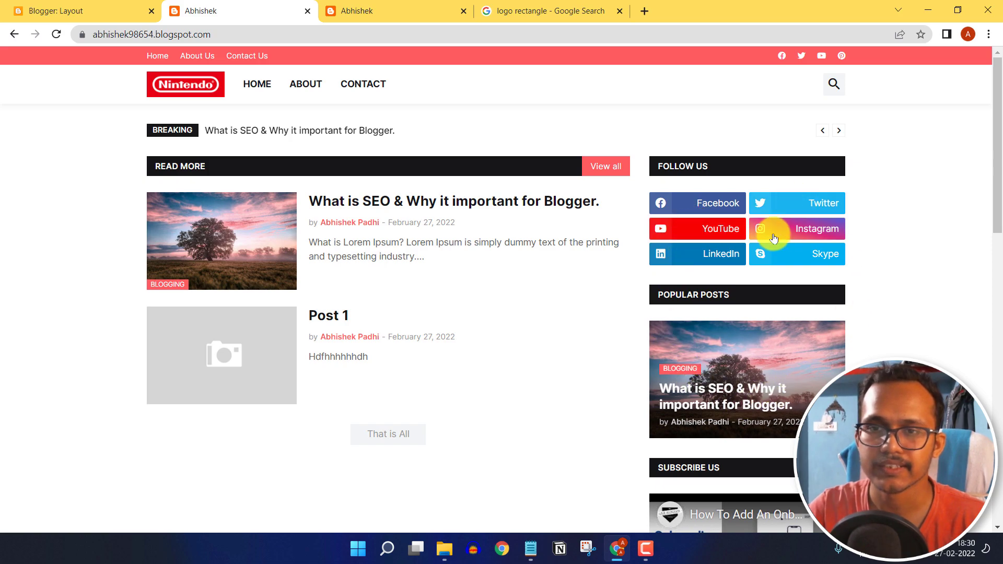
{"action": "left_click", "coordinate": [59, 7]}
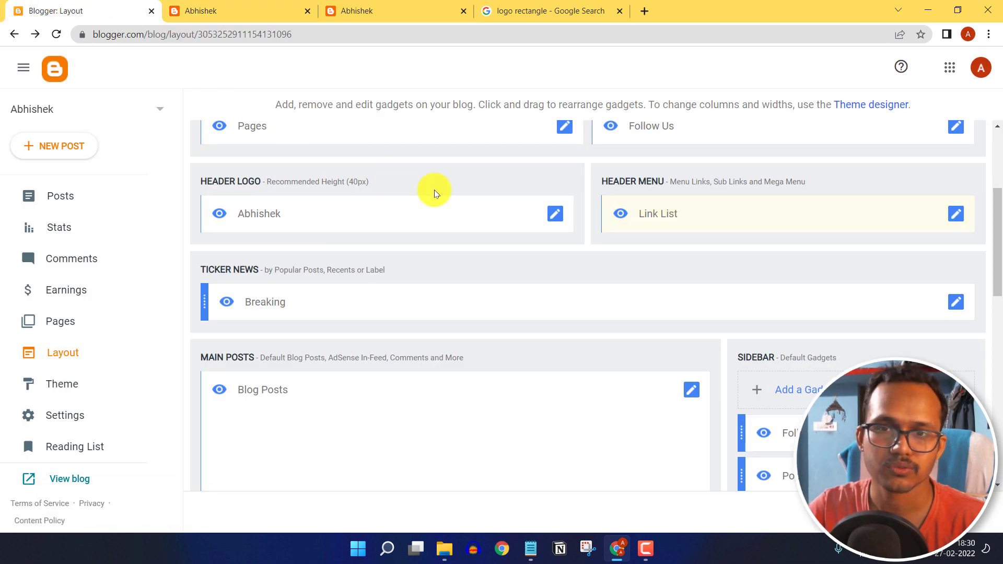
{"action": "scroll", "coordinate": [779, 359], "scroll_direction": "down", "scroll_amount": 3}
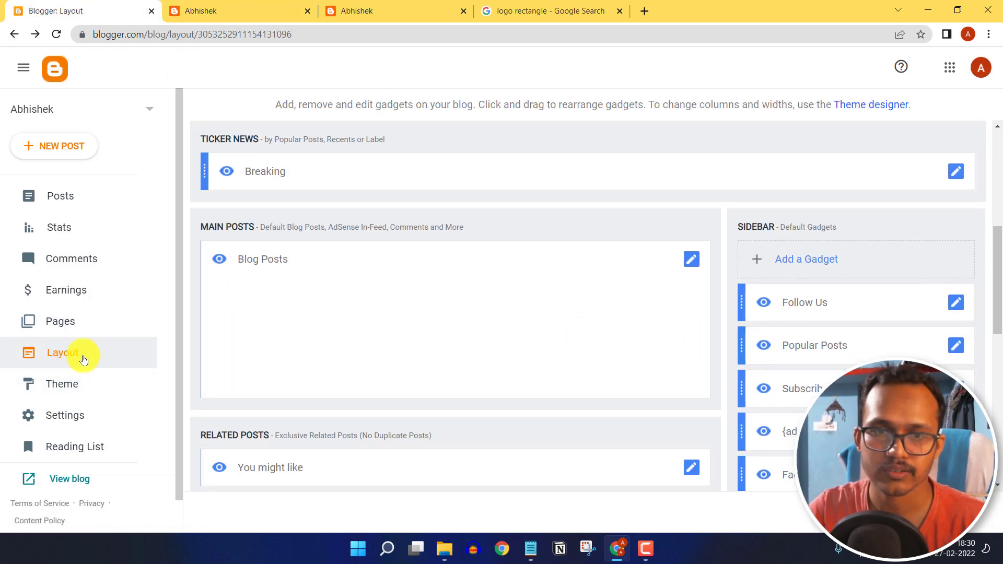
{"action": "scroll", "coordinate": [882, 309], "scroll_direction": "down", "scroll_amount": 1}
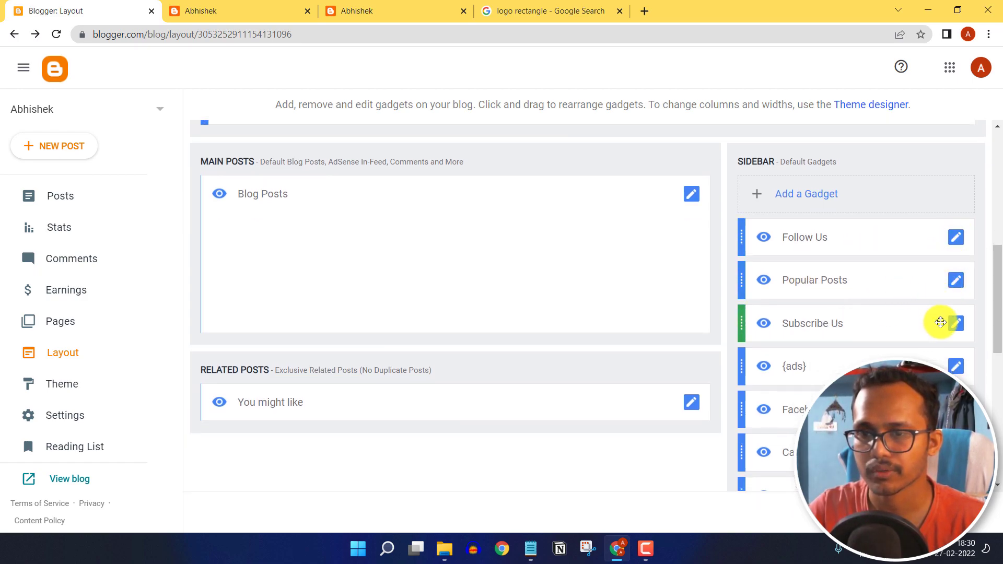
{"action": "scroll", "coordinate": [927, 352], "scroll_direction": "down", "scroll_amount": 3}
{"action": "left_click", "coordinate": [956, 236]}
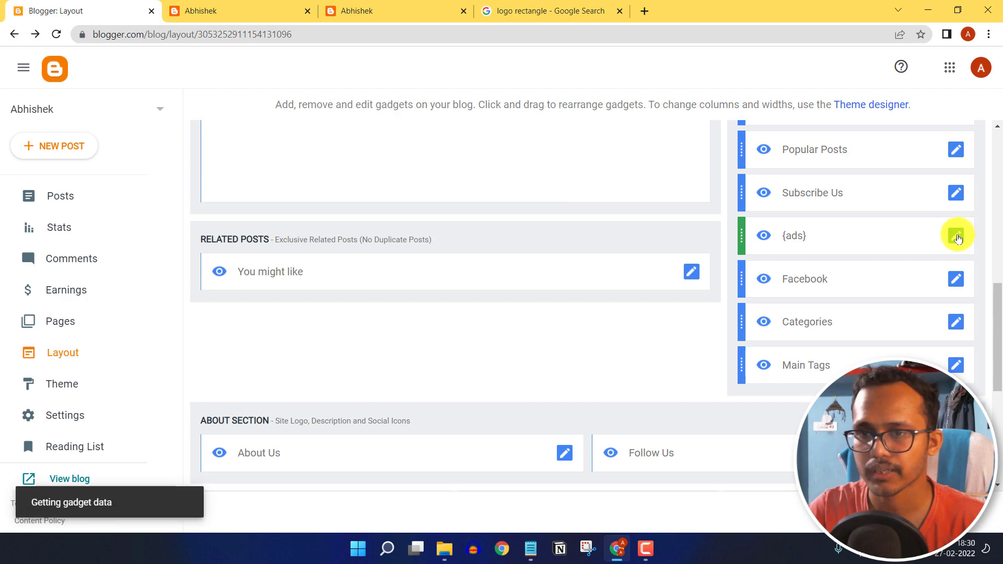
{"action": "left_click", "coordinate": [491, 405]}
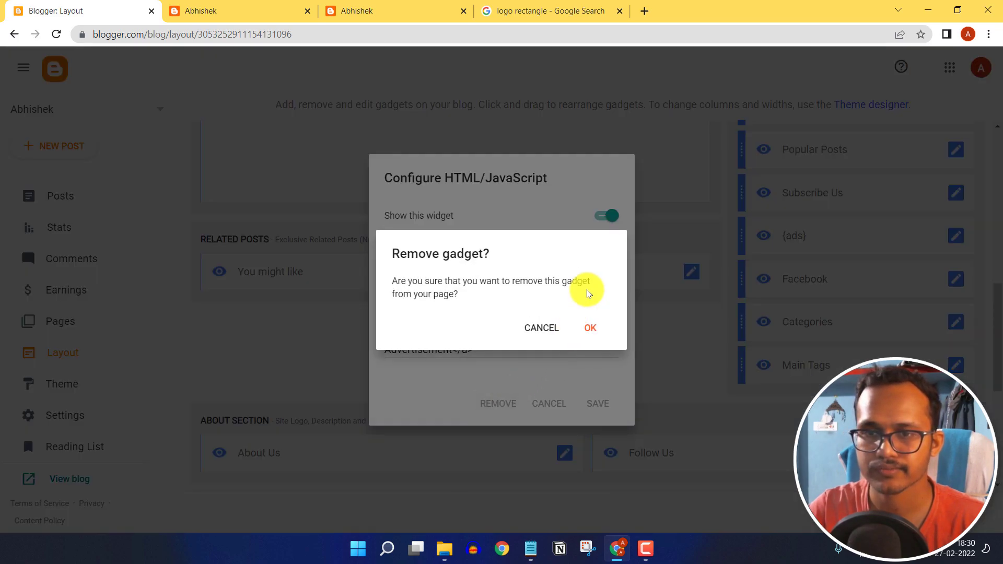
{"action": "left_click", "coordinate": [581, 335]}
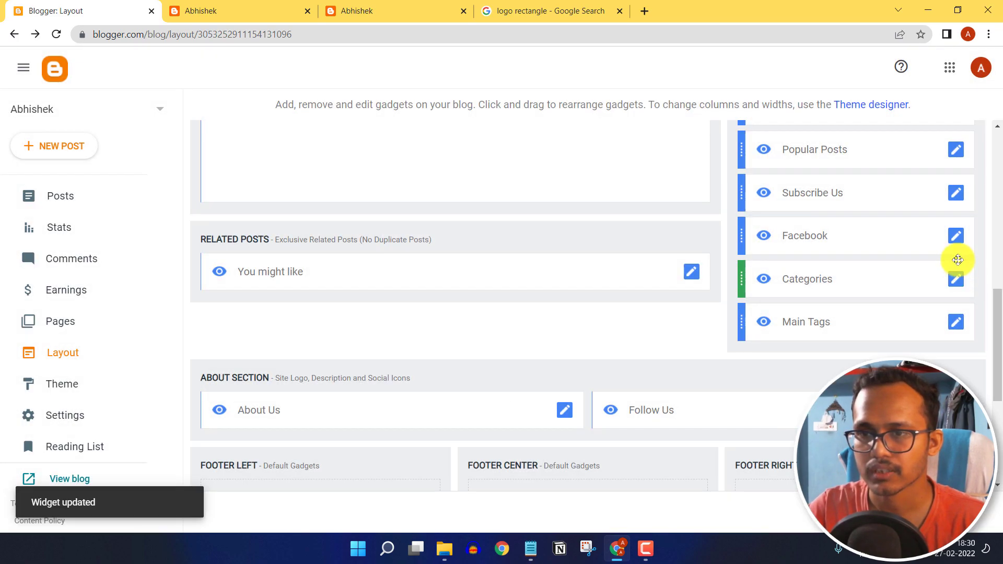
- Remove the Facebook gadget from the layout's sidebar section
{"action": "left_click", "coordinate": [956, 238]}
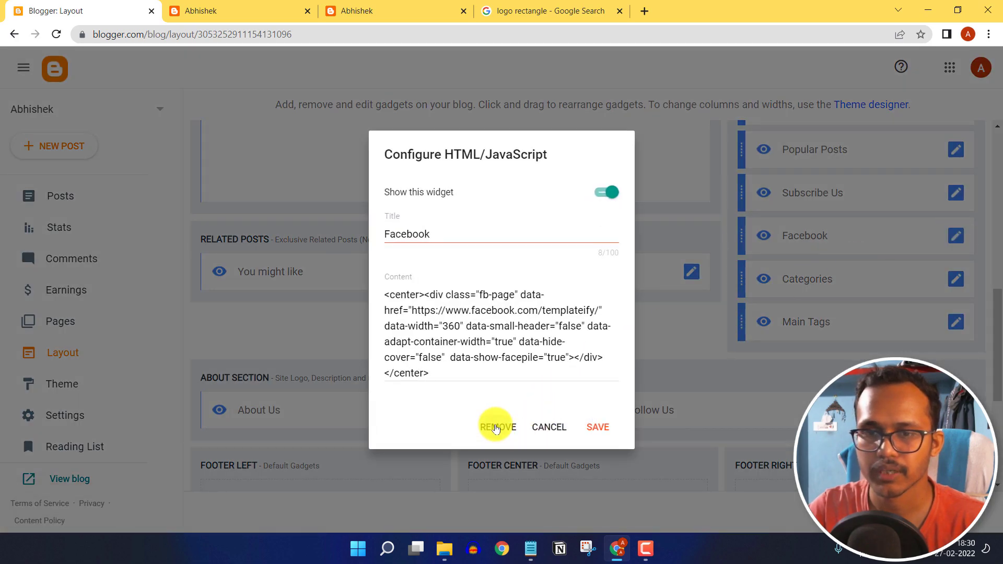
{"action": "left_click", "coordinate": [496, 429]}
{"action": "left_click", "coordinate": [595, 329]}
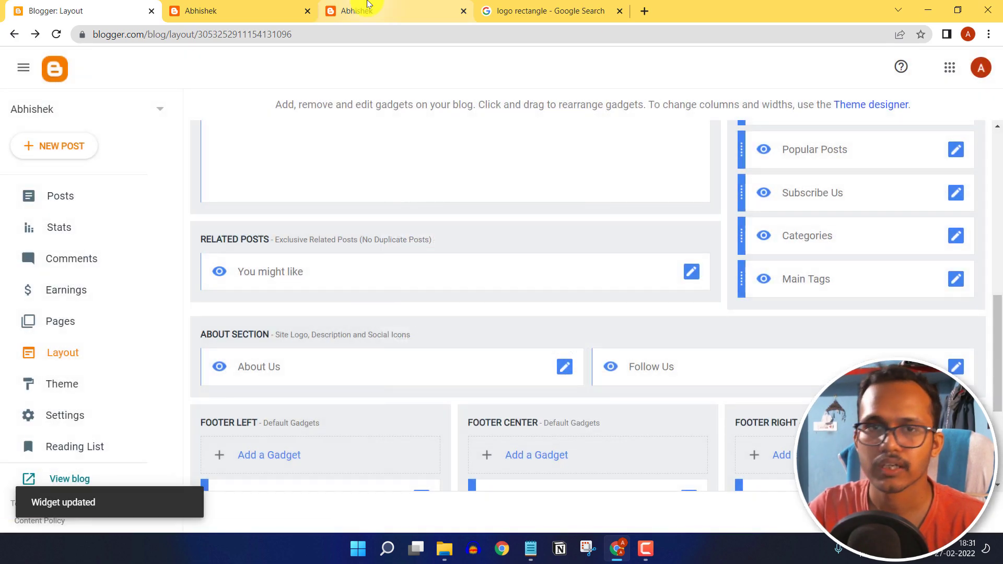
- Check the sidebar on the live blog and remove the Subscribe Us gadget from the layout's sidebar section
{"action": "left_click", "coordinate": [251, 11]}
{"action": "scroll", "coordinate": [783, 381], "scroll_direction": "down", "scroll_amount": 1}
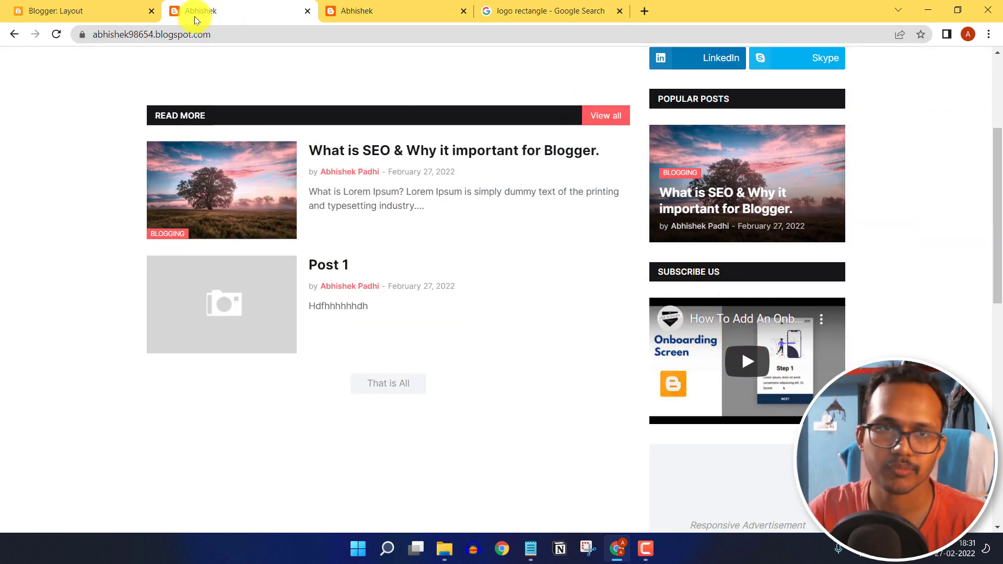
{"action": "left_click", "coordinate": [112, 15]}
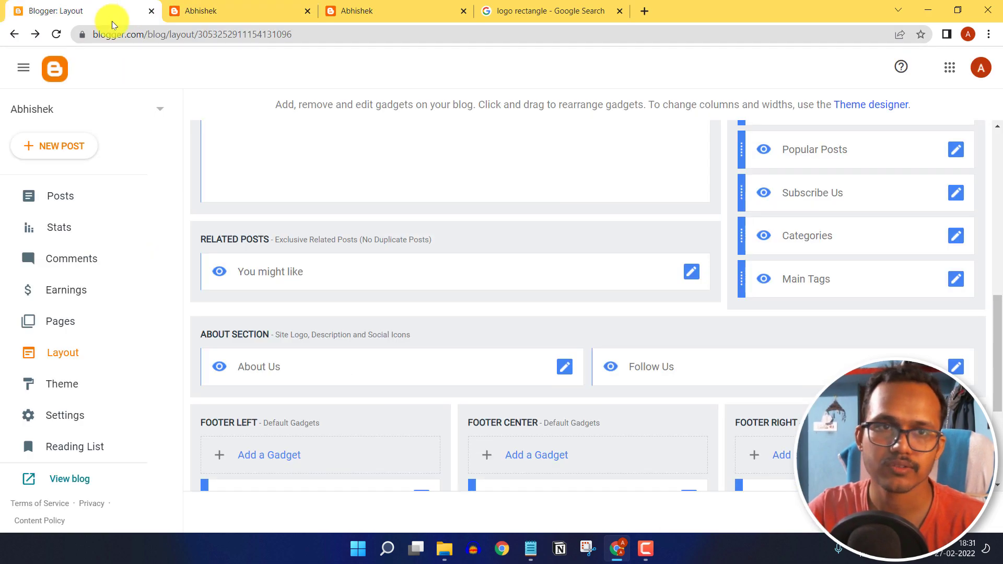
{"action": "left_click", "coordinate": [955, 198]}
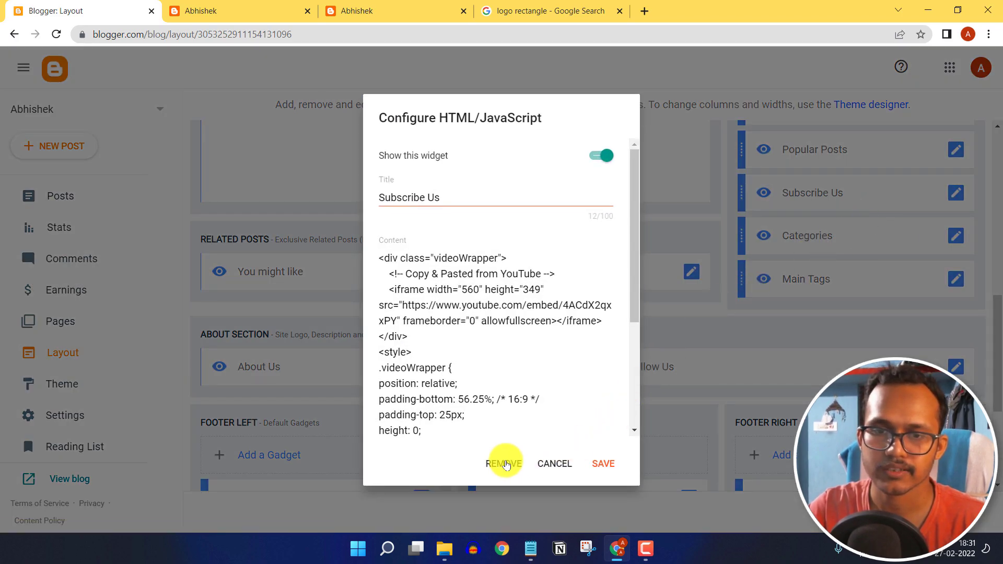
{"action": "left_click", "coordinate": [505, 465]}
{"action": "left_click", "coordinate": [580, 328]}
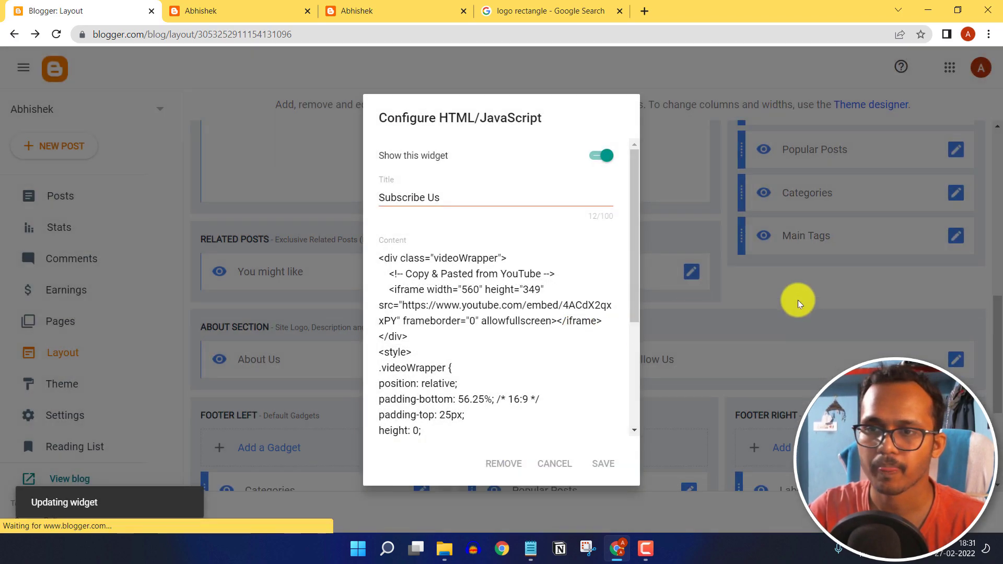
- Hide the sidebar's Popular Posts gadget in the layout, save it, and reload the live blog to check the sidebar
{"action": "scroll", "coordinate": [874, 312], "scroll_direction": "up", "scroll_amount": 2}
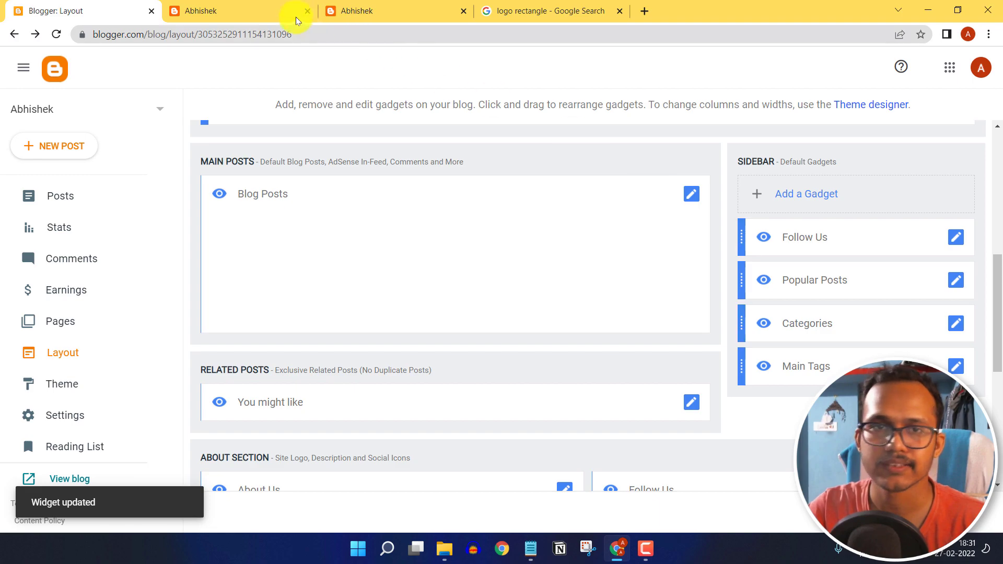
{"action": "left_click", "coordinate": [253, 11]}
{"action": "scroll", "coordinate": [895, 309], "scroll_direction": "up", "scroll_amount": 2}
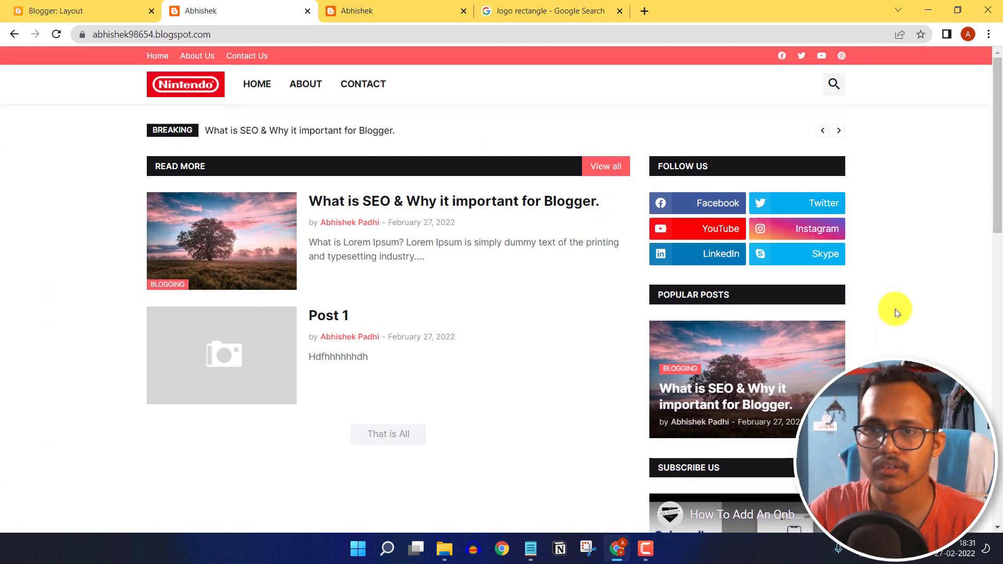
{"action": "scroll", "coordinate": [895, 309], "scroll_direction": "down", "scroll_amount": 10}
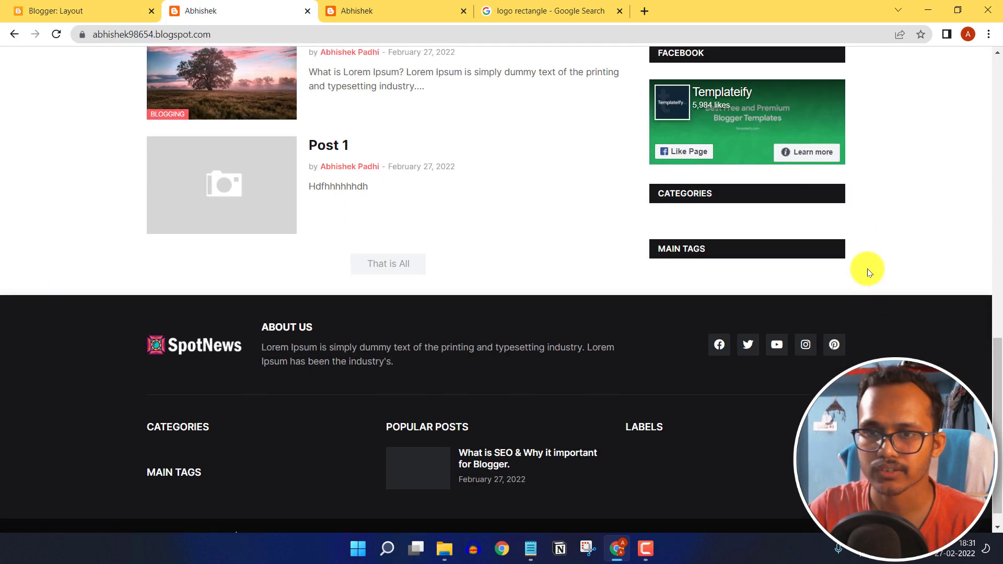
{"action": "scroll", "coordinate": [889, 303], "scroll_direction": "up", "scroll_amount": 3}
{"action": "scroll", "coordinate": [907, 353], "scroll_direction": "up", "scroll_amount": 5}
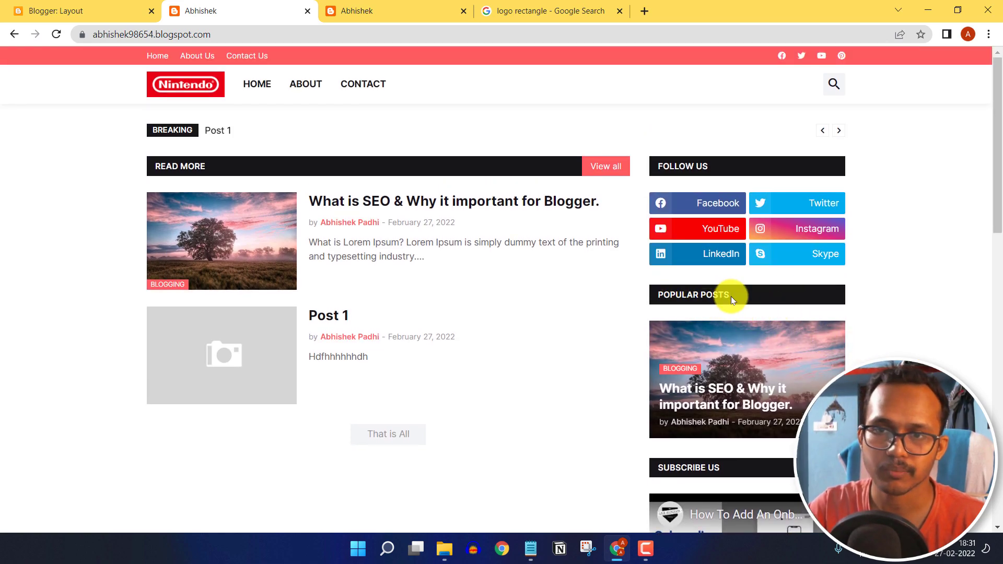
{"action": "left_click", "coordinate": [67, 9]}
{"action": "left_click", "coordinate": [957, 281]}
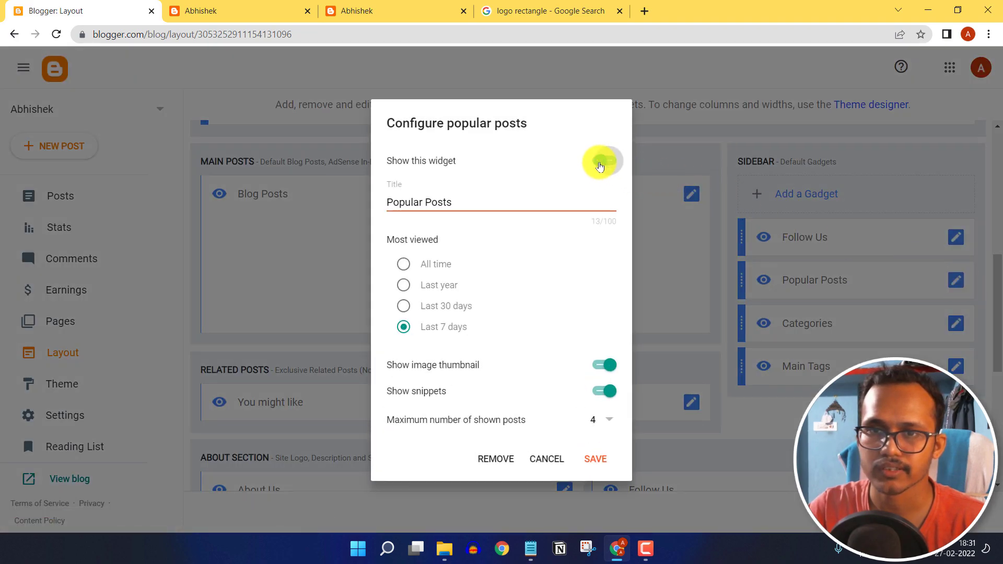
{"action": "left_click", "coordinate": [595, 459]}
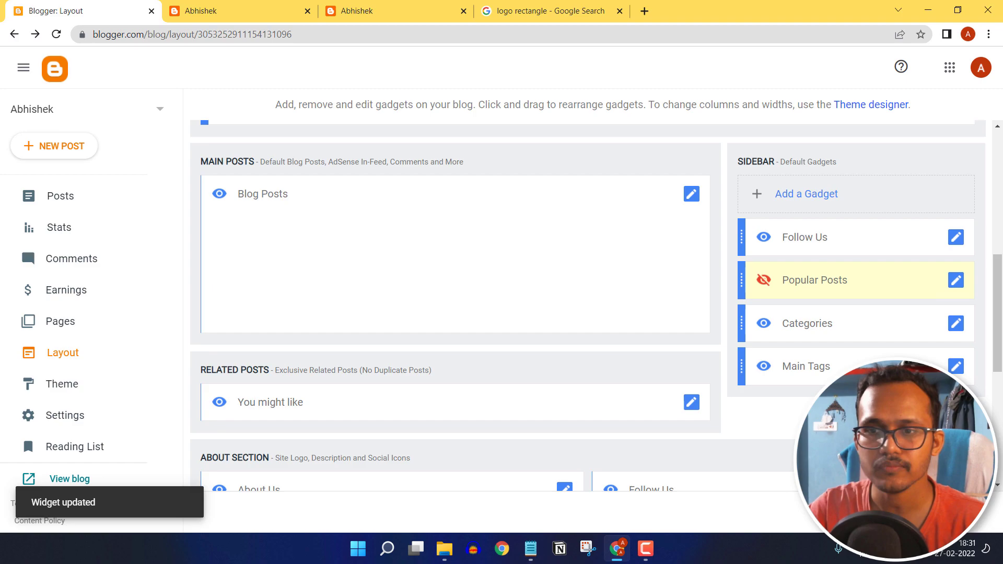
{"action": "left_click", "coordinate": [245, 10]}
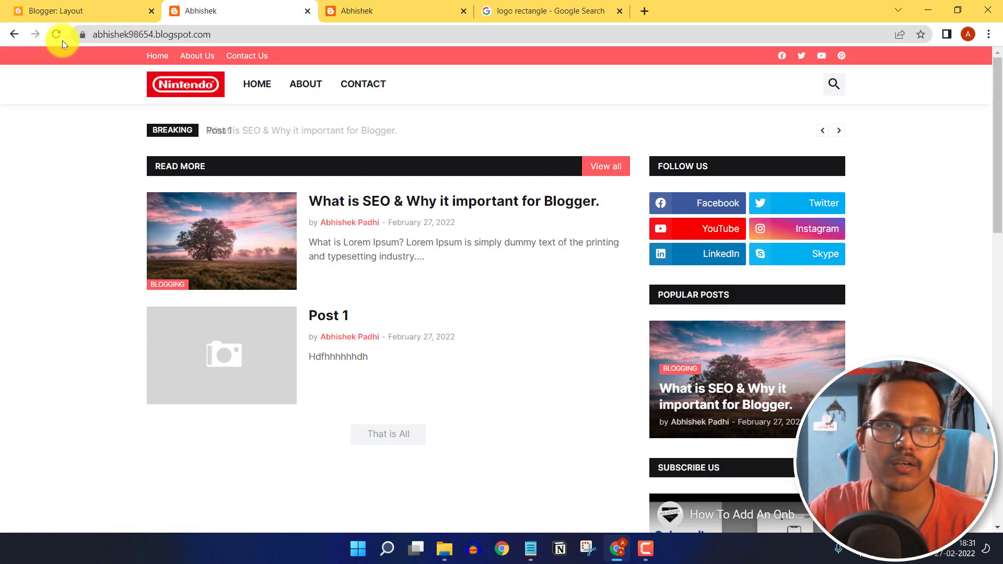
{"action": "left_click", "coordinate": [57, 34]}
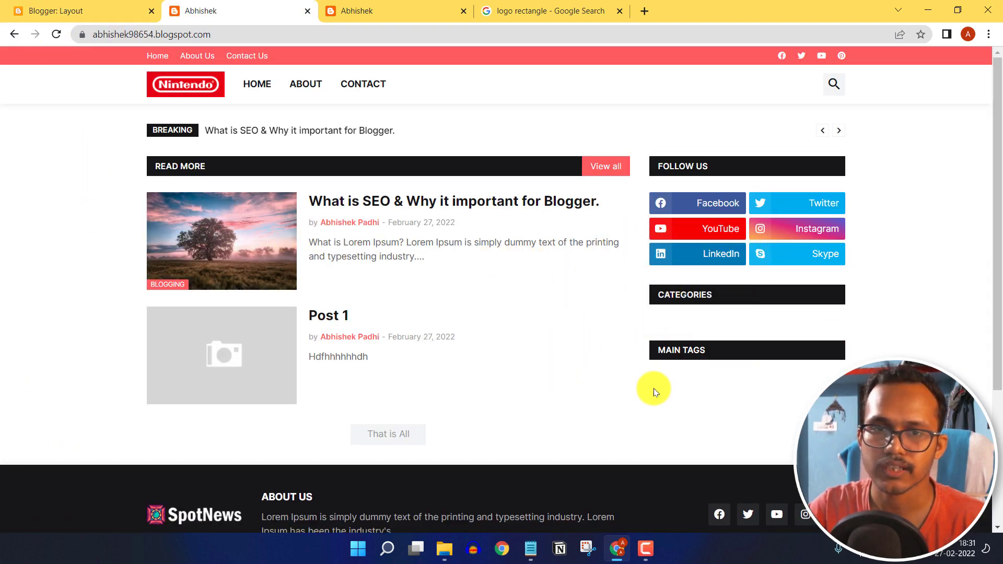
- Add the label "SEO" to the post "Post 1", update the post and return to the posts list
{"action": "left_click", "coordinate": [97, 8]}
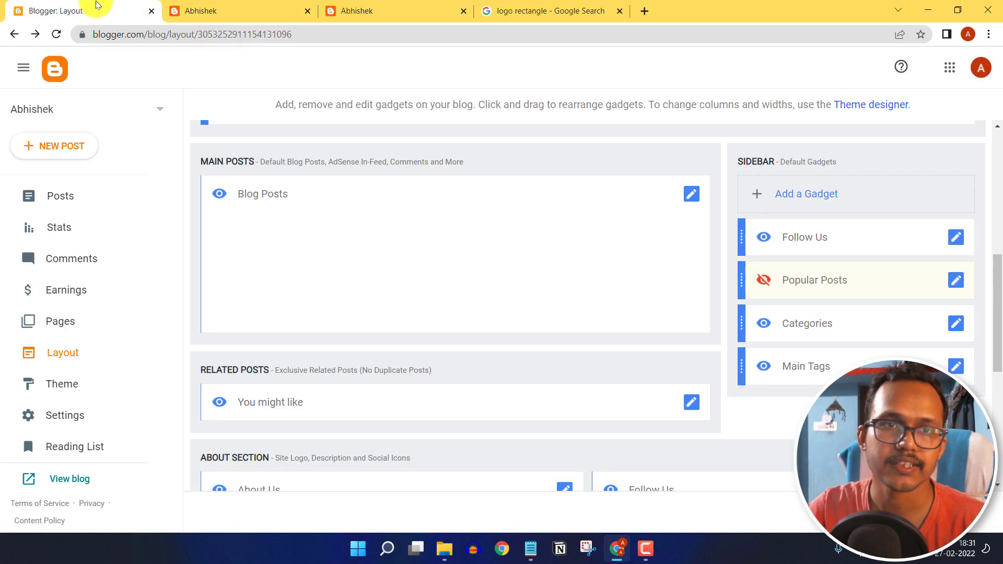
{"action": "left_click", "coordinate": [94, 201]}
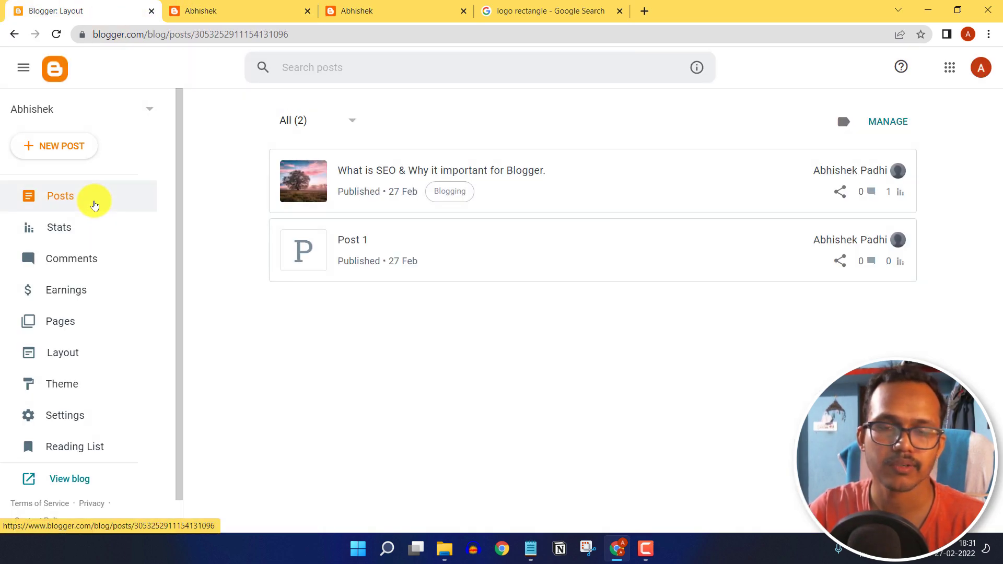
{"action": "left_click", "coordinate": [428, 252]}
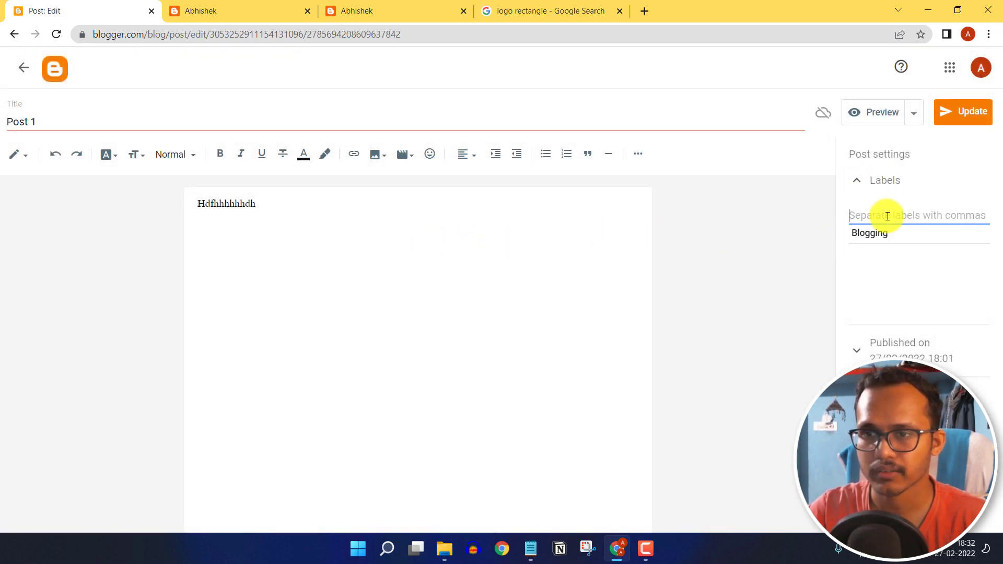
{"action": "type", "text": "SE"}
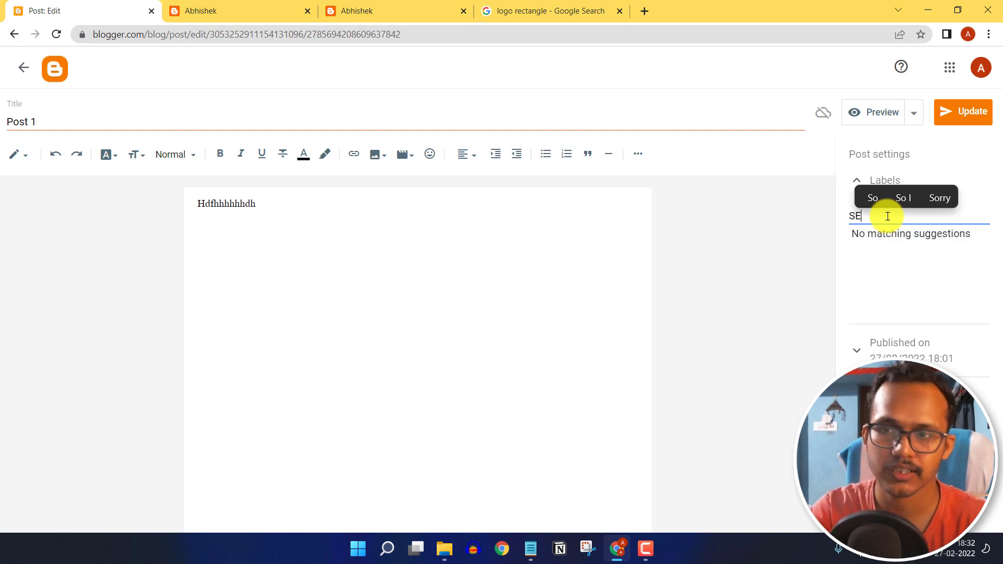
{"action": "type", "text": "O"}
{"action": "key", "text": "Return"}
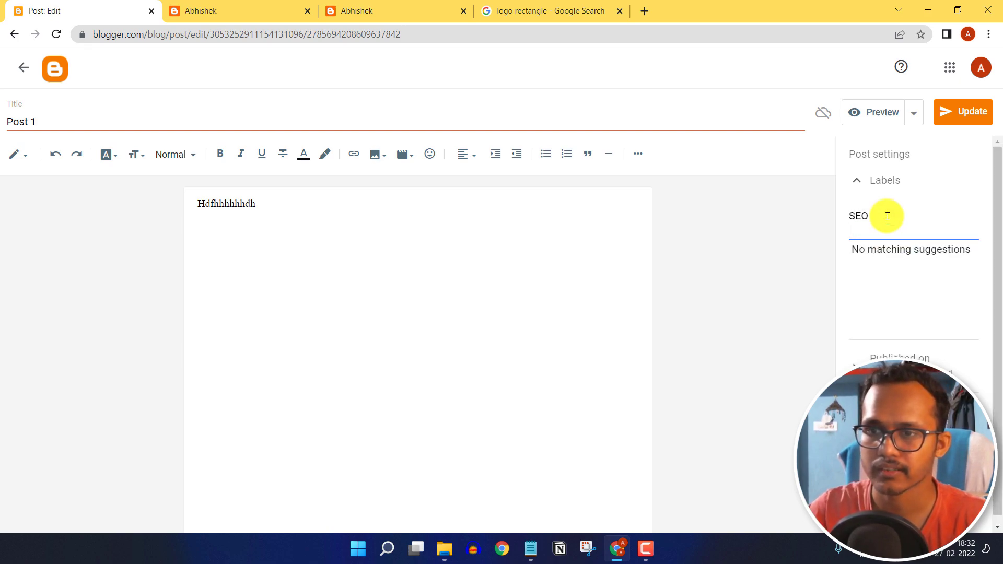
{"action": "left_click", "coordinate": [886, 181]}
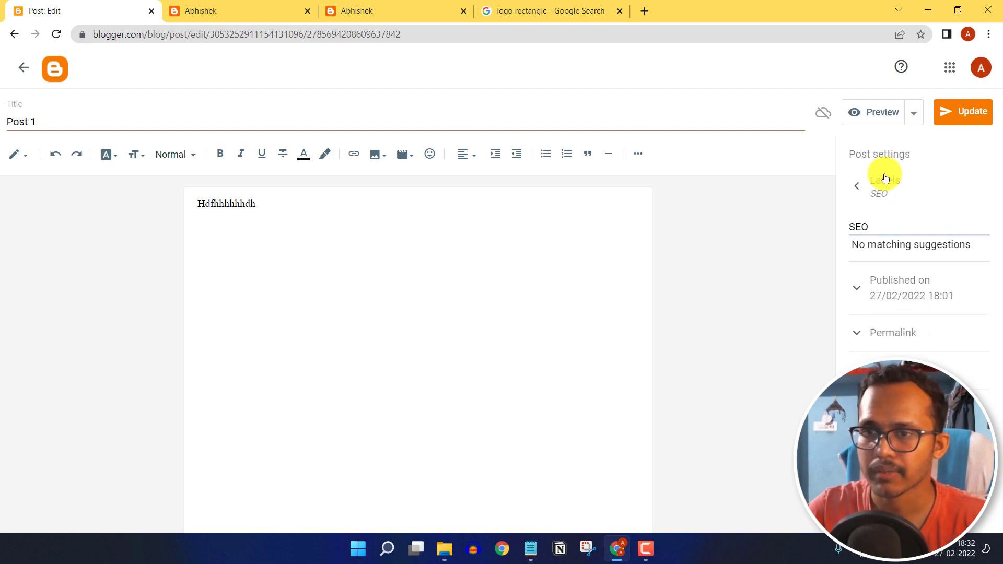
{"action": "left_click", "coordinate": [872, 198]}
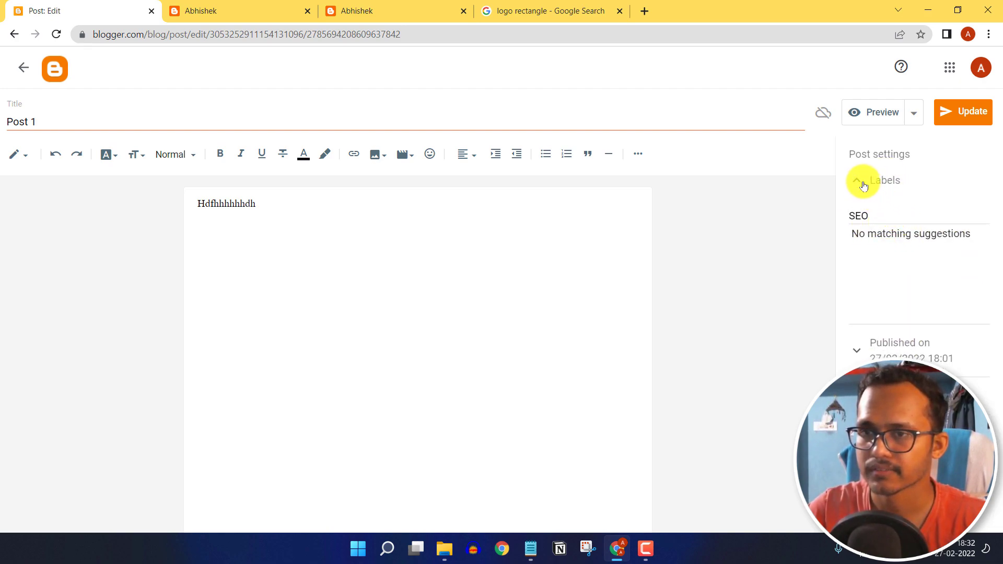
{"action": "left_click", "coordinate": [964, 112]}
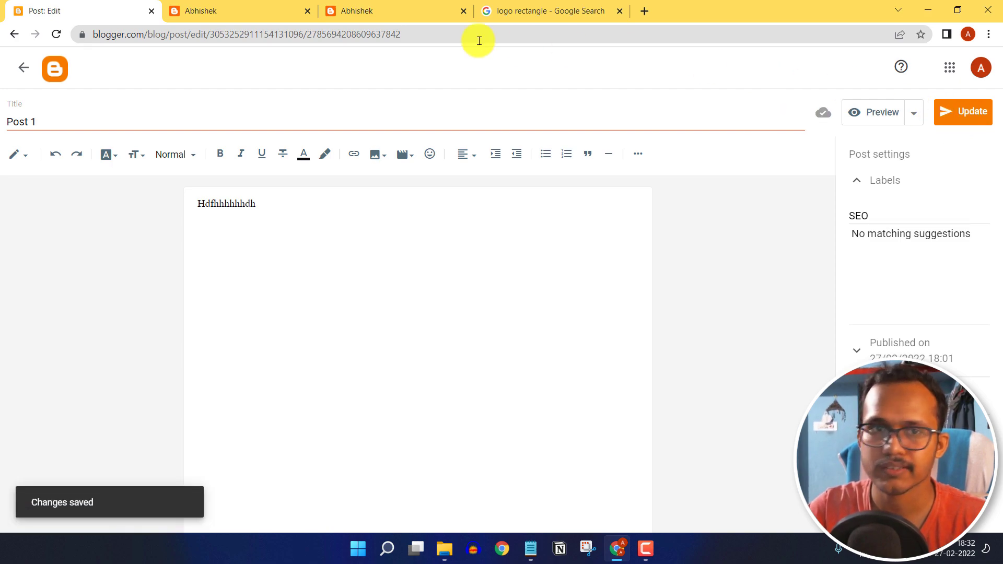
{"action": "left_click", "coordinate": [28, 68]}
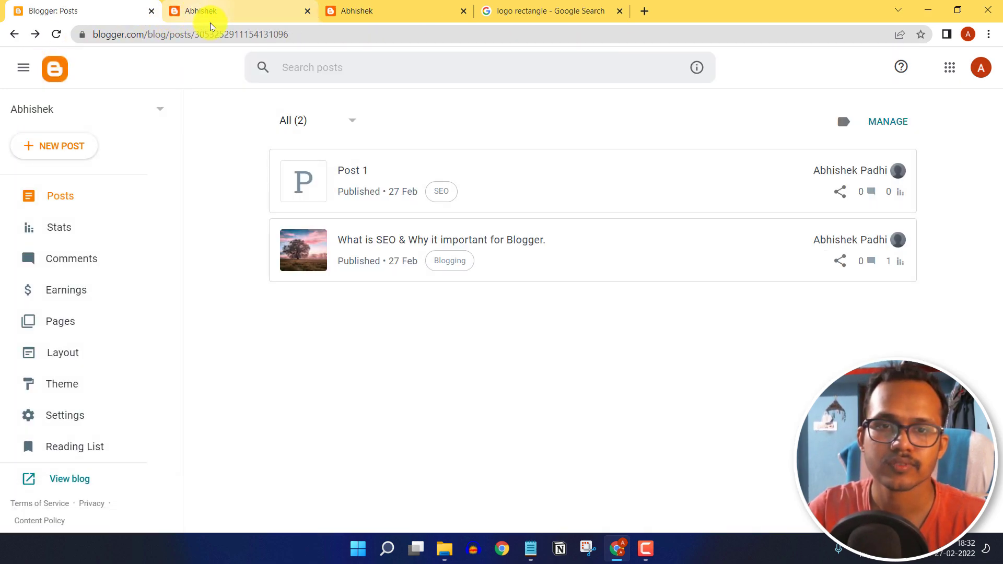
- Tick all labels, Blogging and SEO, in the layout sidebar's Categories gadget and save the gadget
{"action": "left_click", "coordinate": [87, 359]}
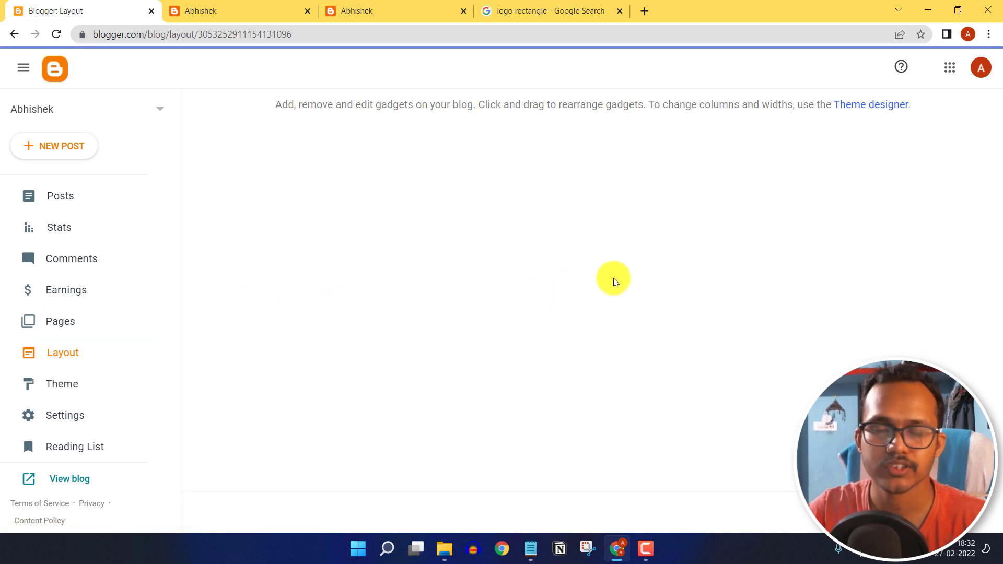
{"action": "scroll", "coordinate": [868, 305], "scroll_direction": "down", "scroll_amount": 9}
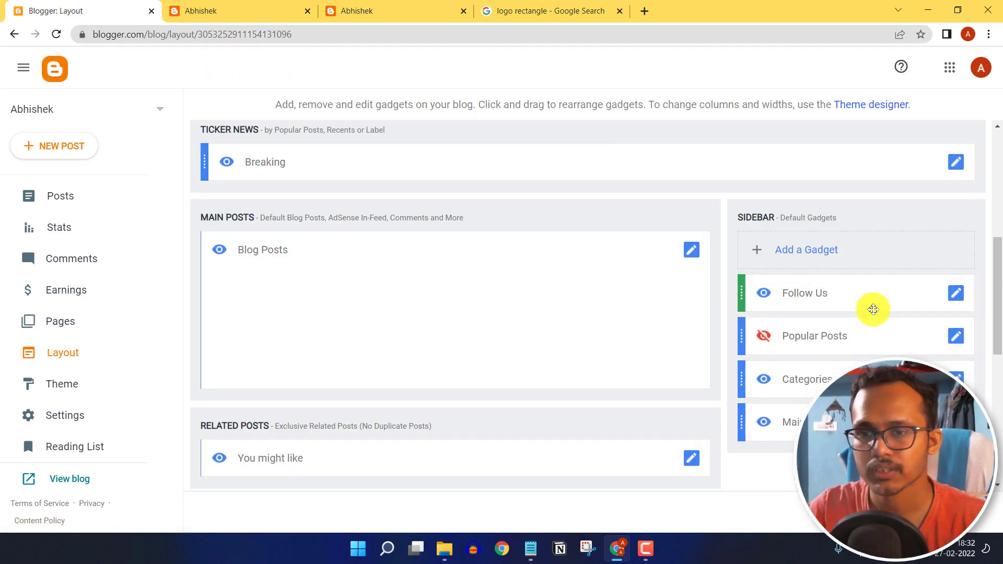
{"action": "left_click", "coordinate": [956, 260]}
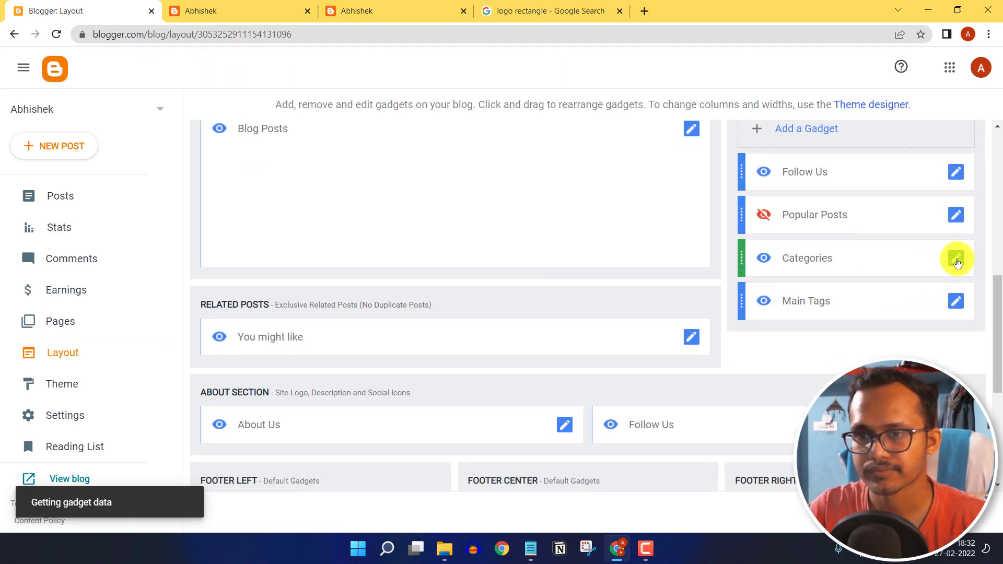
{"action": "scroll", "coordinate": [421, 352], "scroll_direction": "down", "scroll_amount": 3}
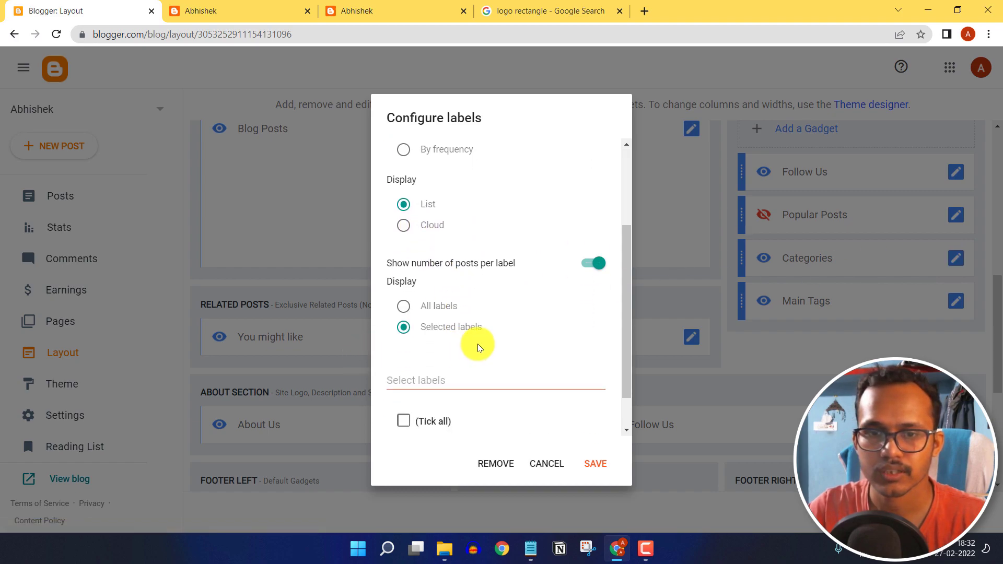
{"action": "scroll", "coordinate": [464, 355], "scroll_direction": "down", "scroll_amount": 1}
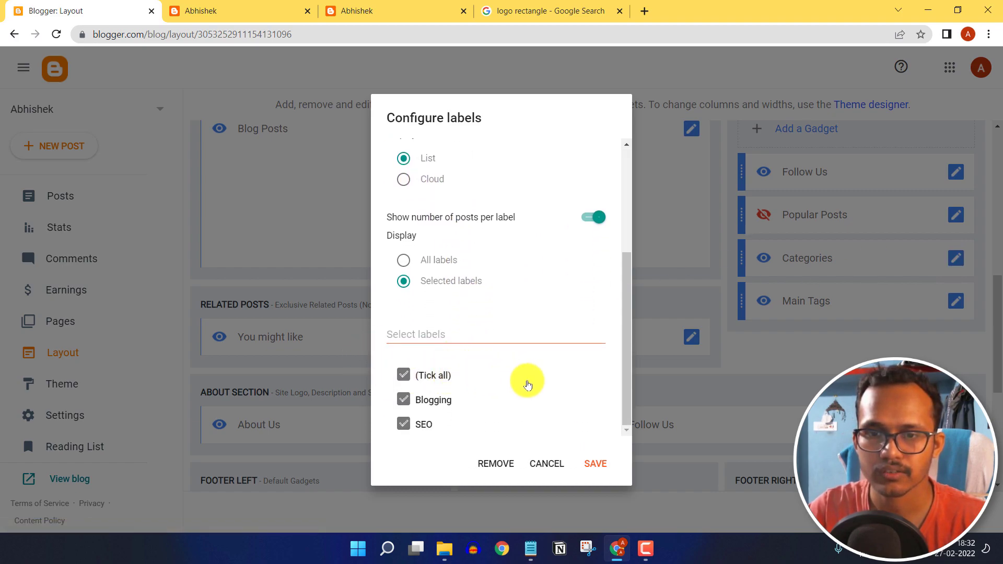
{"action": "left_click", "coordinate": [596, 464]}
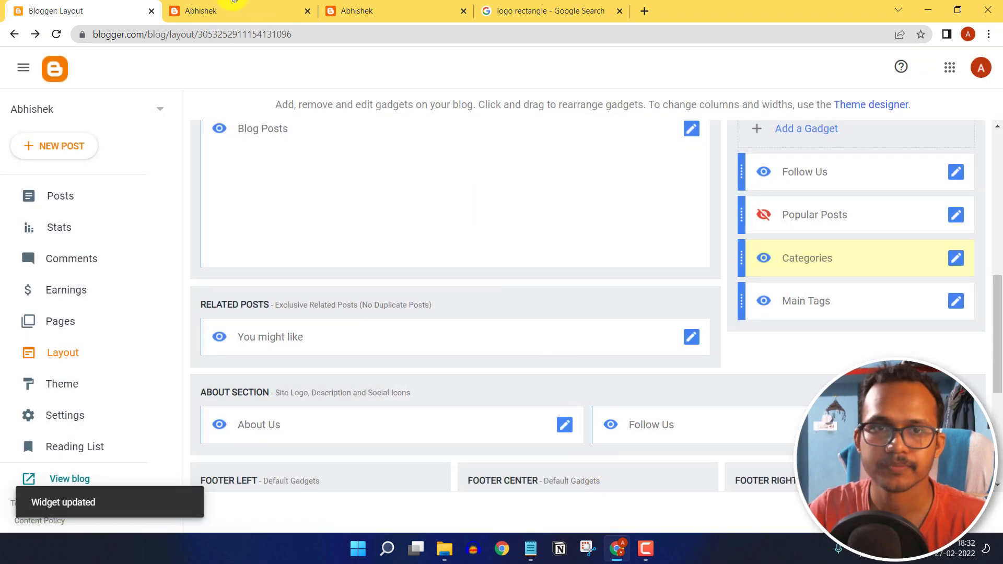
- Reload the live blog, check the Blogging category from the sidebar, and return to the homepage to view the footer
{"action": "left_click", "coordinate": [207, 6]}
{"action": "left_click", "coordinate": [64, 35]}
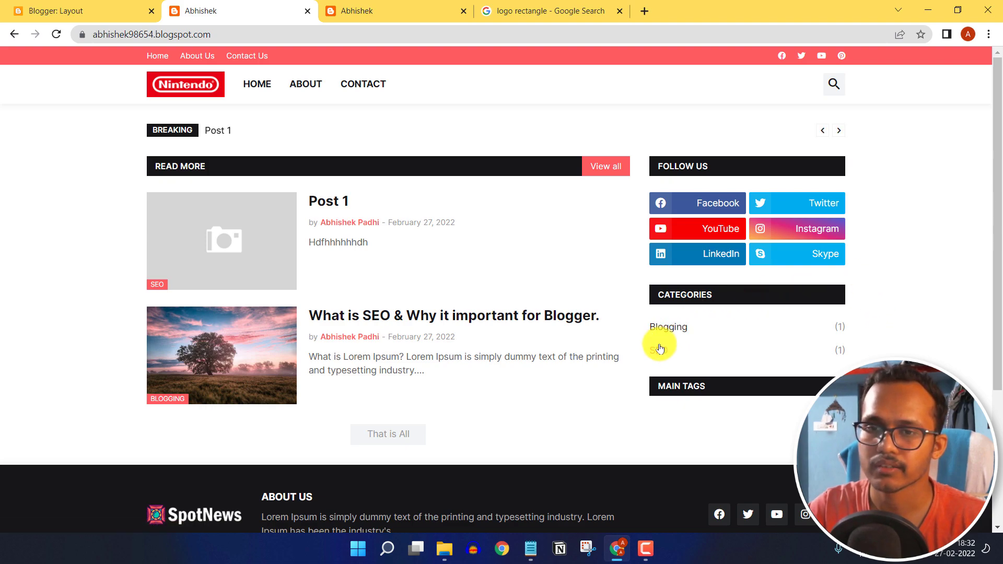
{"action": "left_click", "coordinate": [665, 331]}
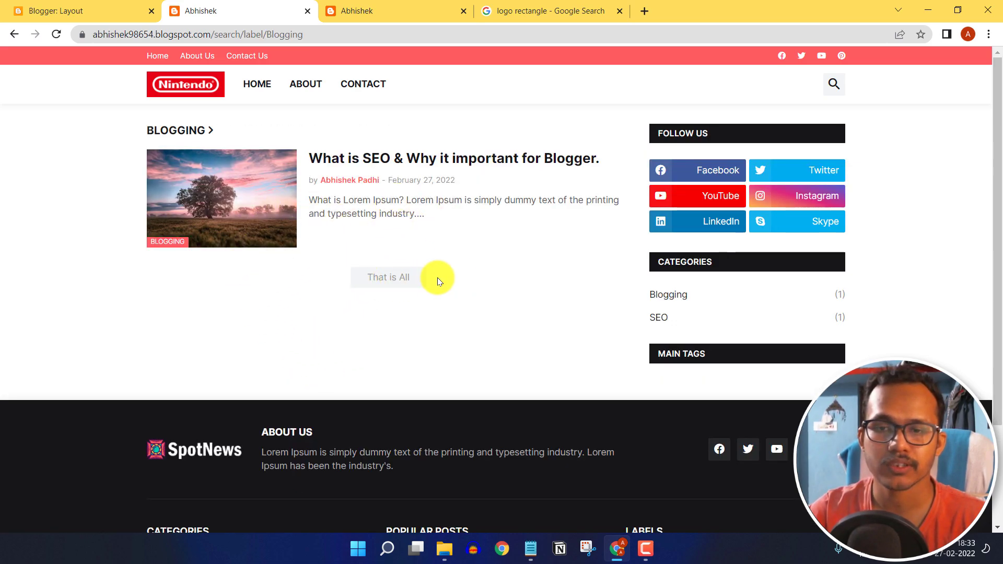
{"action": "left_click", "coordinate": [205, 96]}
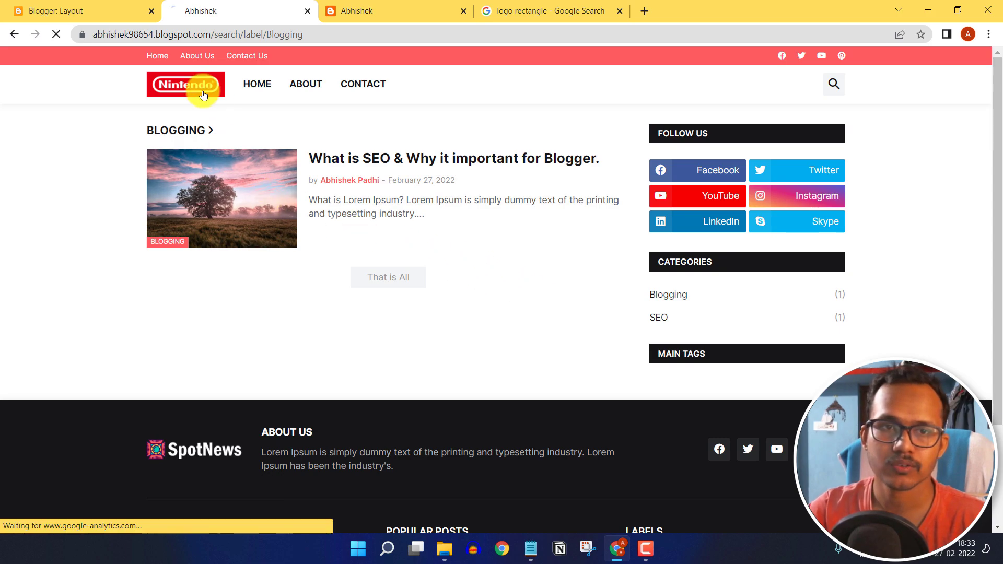
{"action": "scroll", "coordinate": [342, 457], "scroll_direction": "down", "scroll_amount": 4}
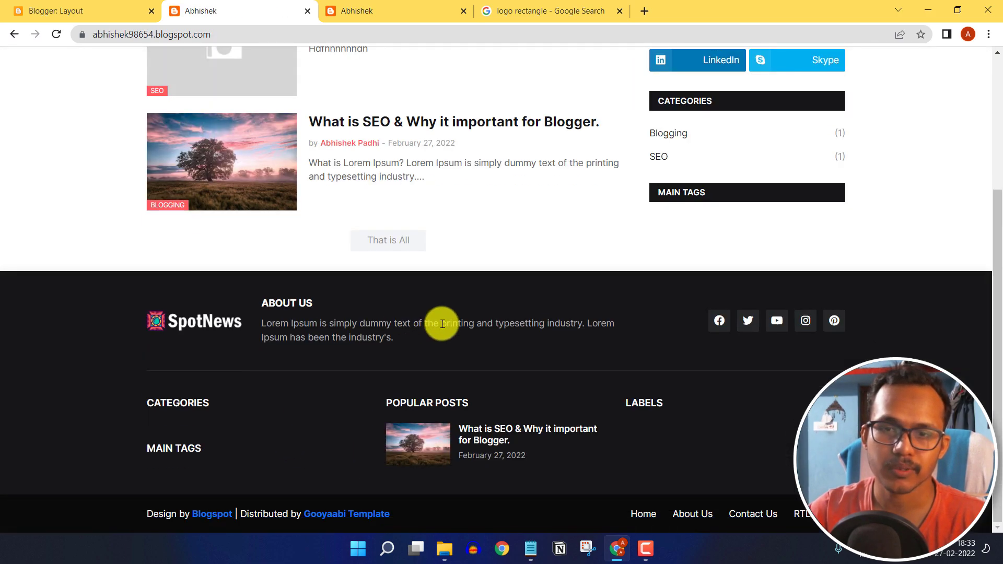
- Open the settings of the About Us gadget in the layout's About Section and compare its caption with the live blog's footer
{"action": "left_click", "coordinate": [138, 11]}
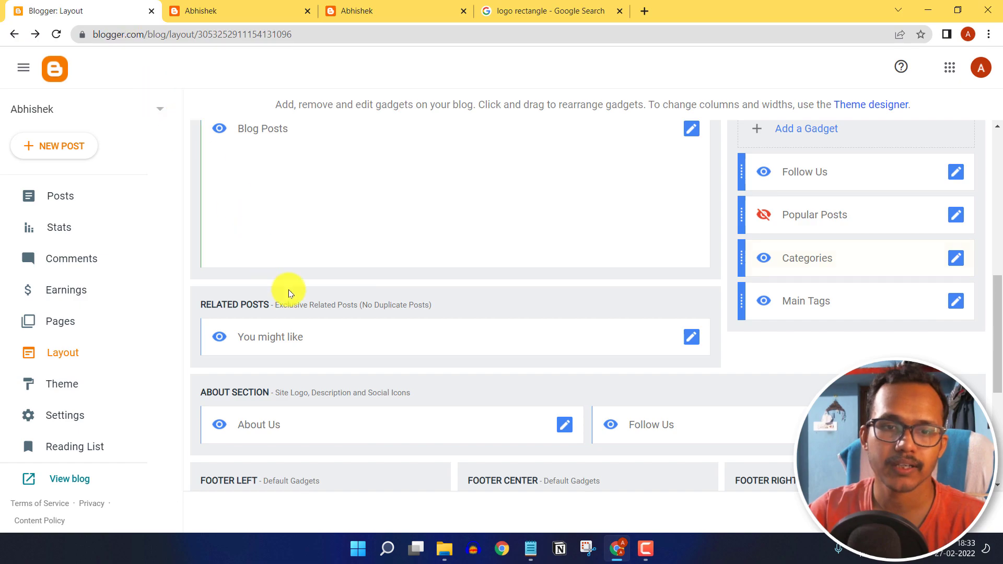
{"action": "scroll", "coordinate": [395, 361], "scroll_direction": "down", "scroll_amount": 3}
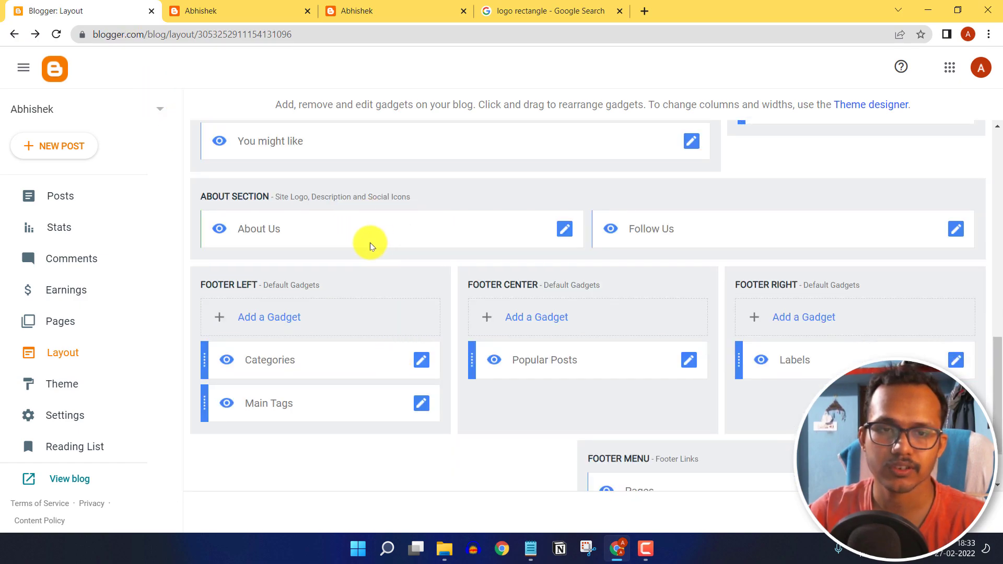
{"action": "left_click", "coordinate": [564, 230]}
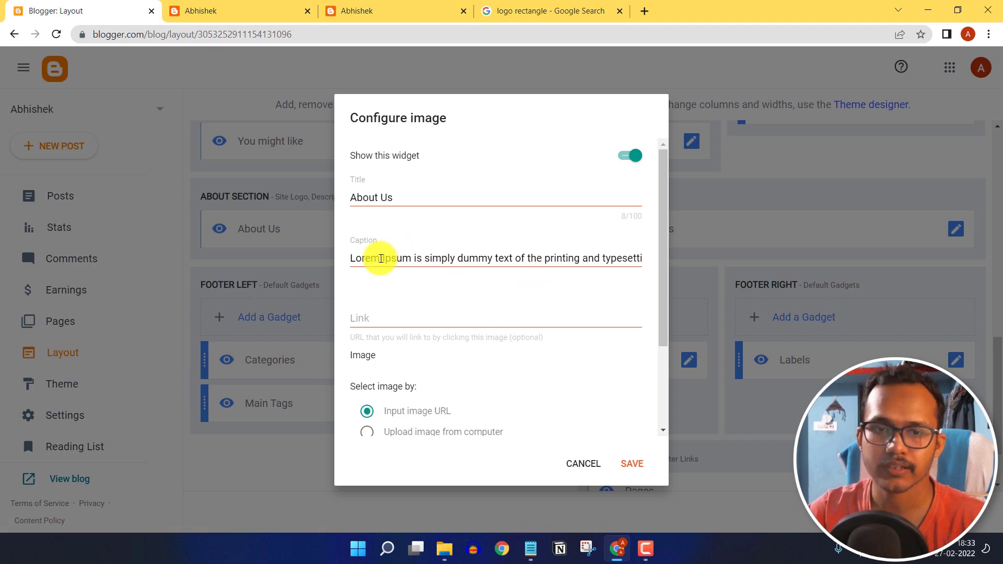
{"action": "scroll", "coordinate": [519, 278], "scroll_direction": "down", "scroll_amount": 3}
{"action": "scroll", "coordinate": [471, 277], "scroll_direction": "up", "scroll_amount": 3}
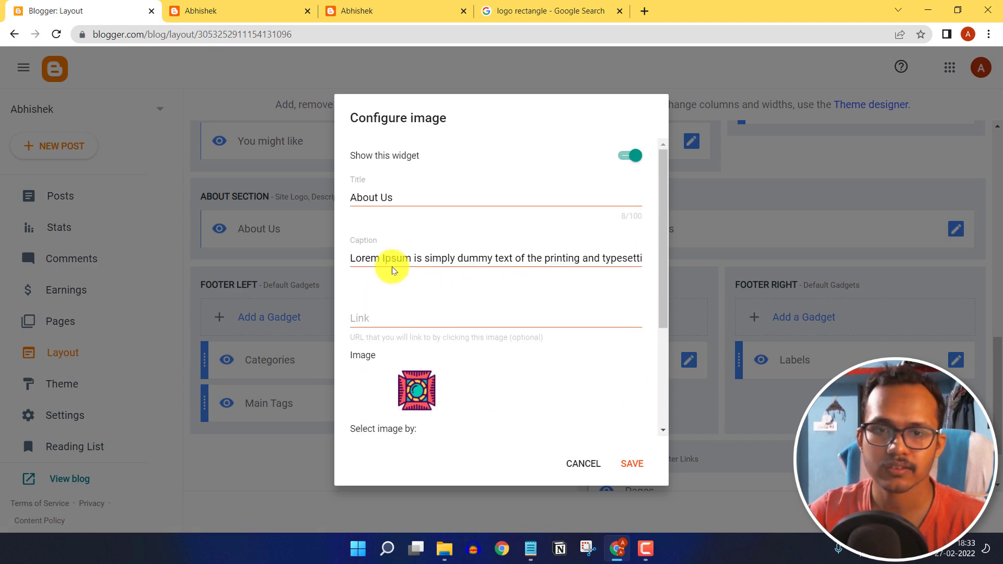
{"action": "left_click", "coordinate": [278, 11]}
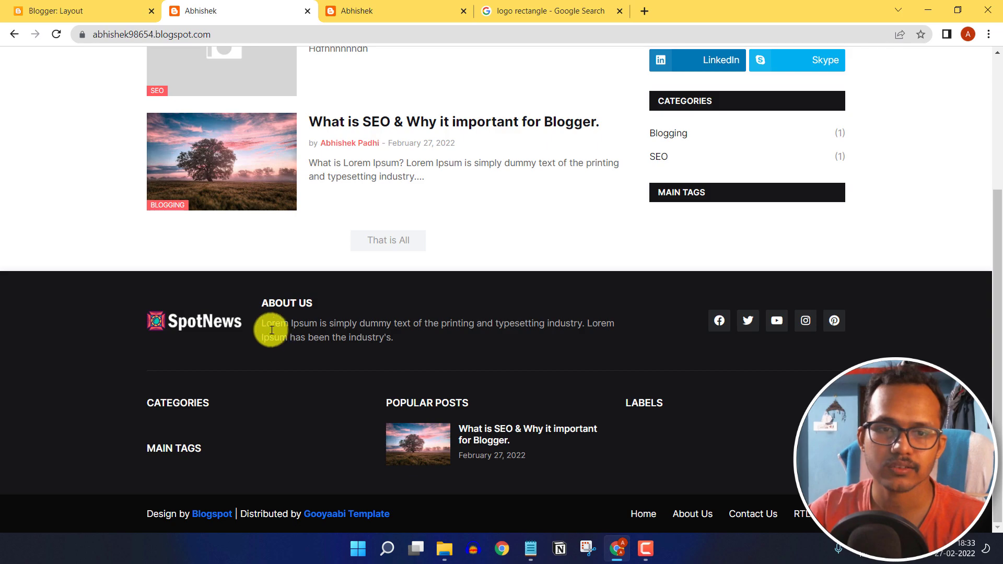
{"action": "left_click_drag", "start_coordinate": [264, 322], "coordinate": [368, 324]}
{"action": "left_click", "coordinate": [104, 11]}
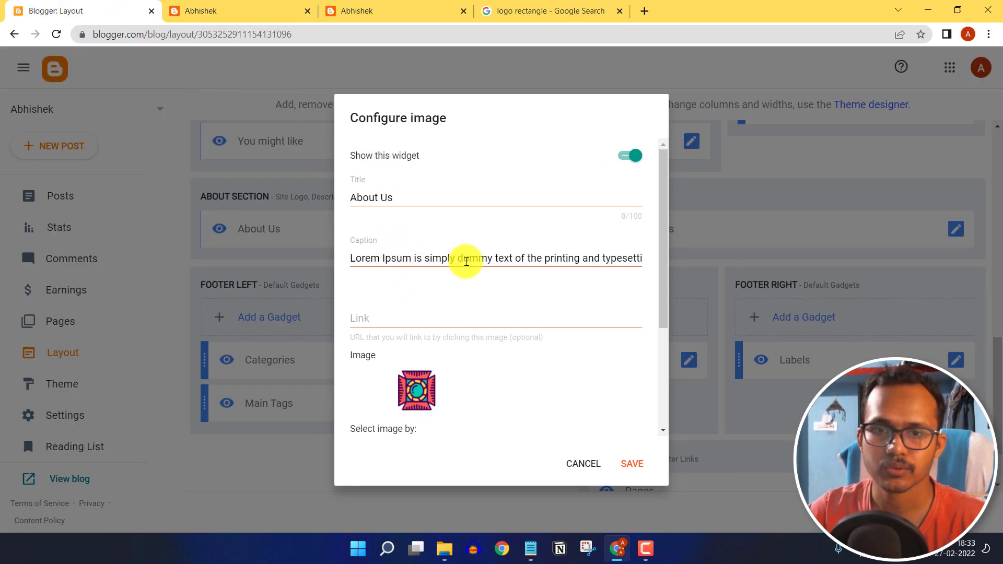
- Shorten the About Us caption to "Lorem Ipsum is simply dummy", check the footer logo on the live blog, and save the gadget
{"action": "left_click_drag", "start_coordinate": [496, 255], "coordinate": [701, 262]}
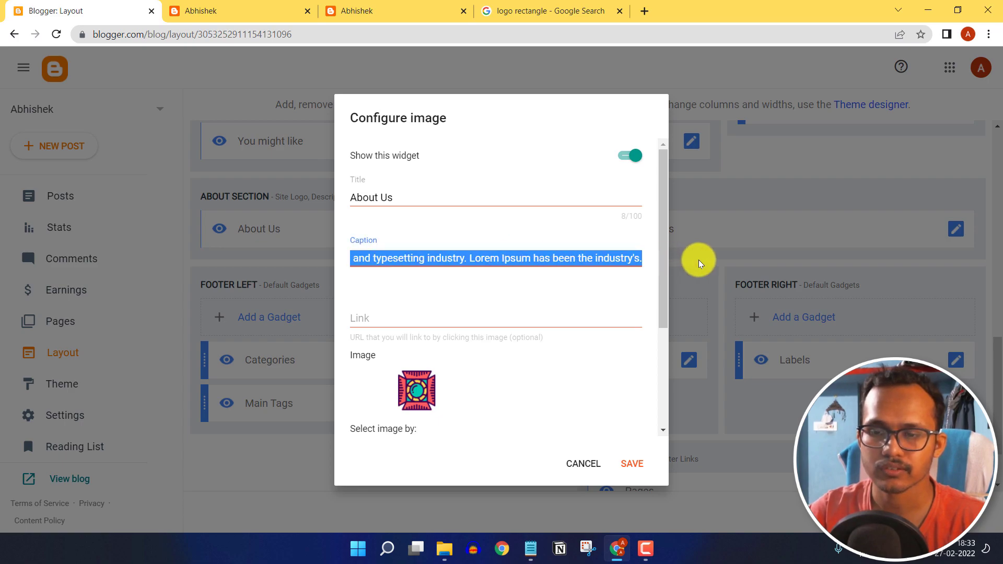
{"action": "type", "text": "Lorem Ipsum is simply dummy"}
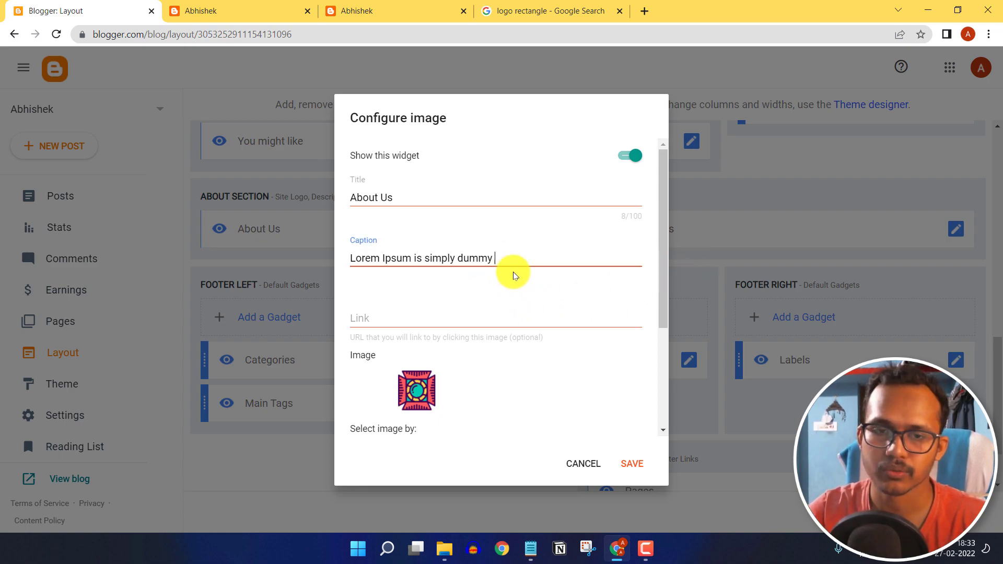
{"action": "scroll", "coordinate": [549, 298], "scroll_direction": "down", "scroll_amount": 3}
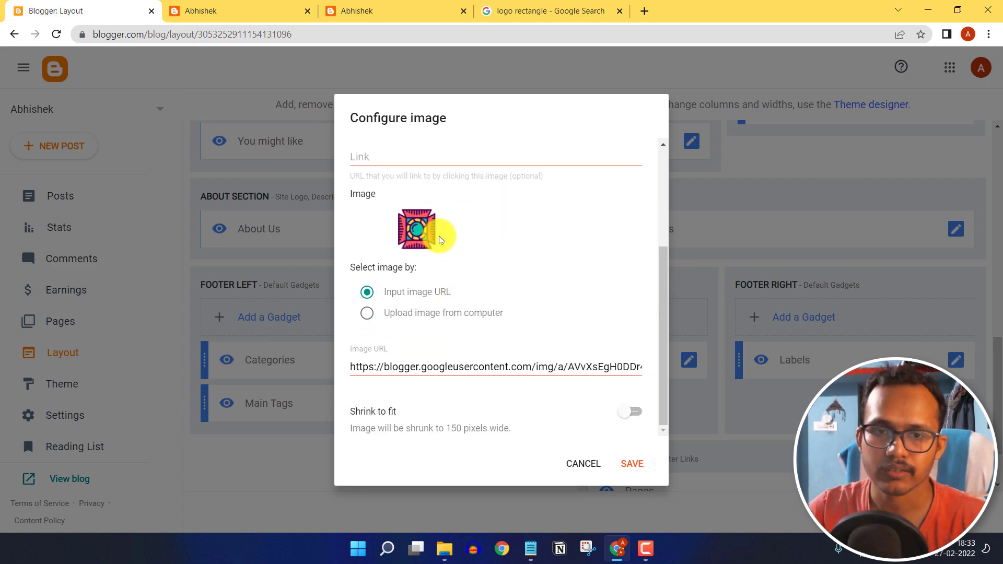
{"action": "left_click", "coordinate": [246, 10]}
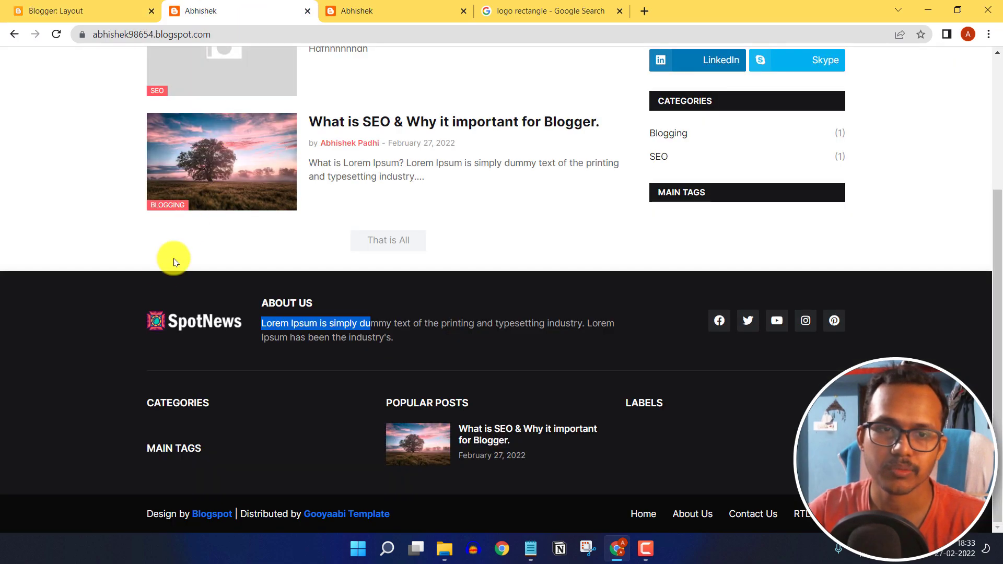
{"action": "left_click", "coordinate": [95, 16]}
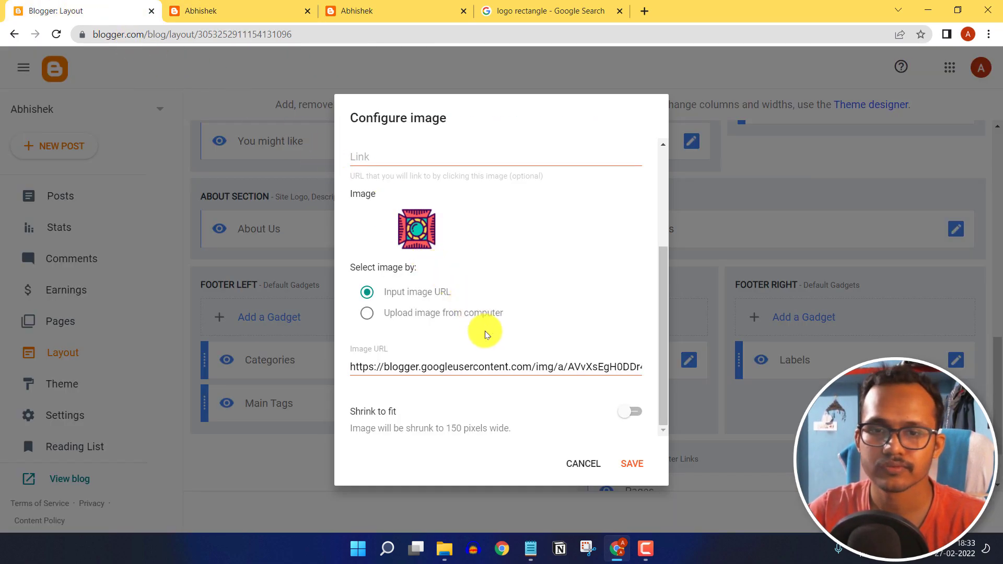
{"action": "left_click", "coordinate": [635, 468]}
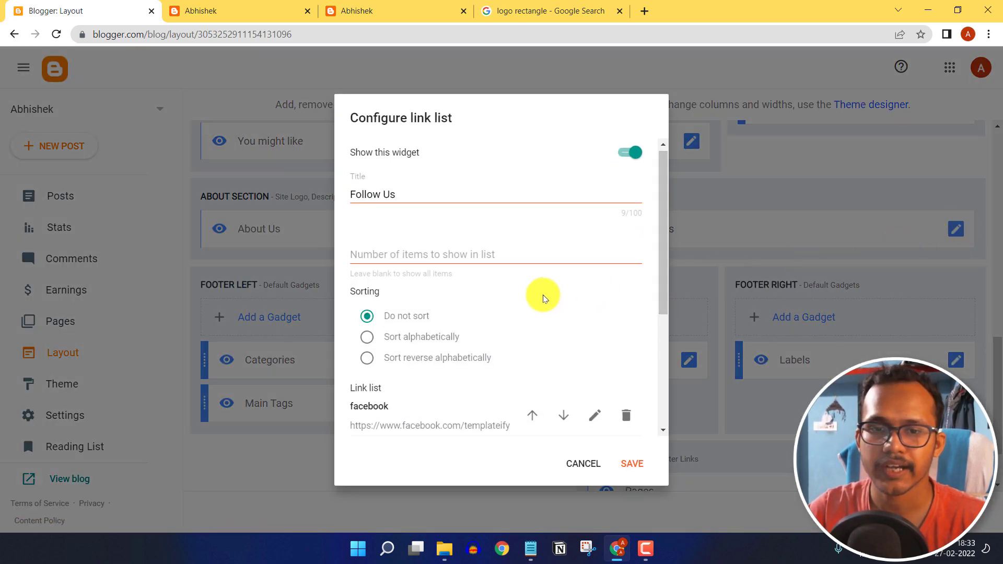
- Check the footer's social icons on the live blog and set the About Section Follow Us gadget's facebook URL to "#"
{"action": "scroll", "coordinate": [544, 295], "scroll_direction": "down", "scroll_amount": 4}
{"action": "left_click", "coordinate": [268, 6]}
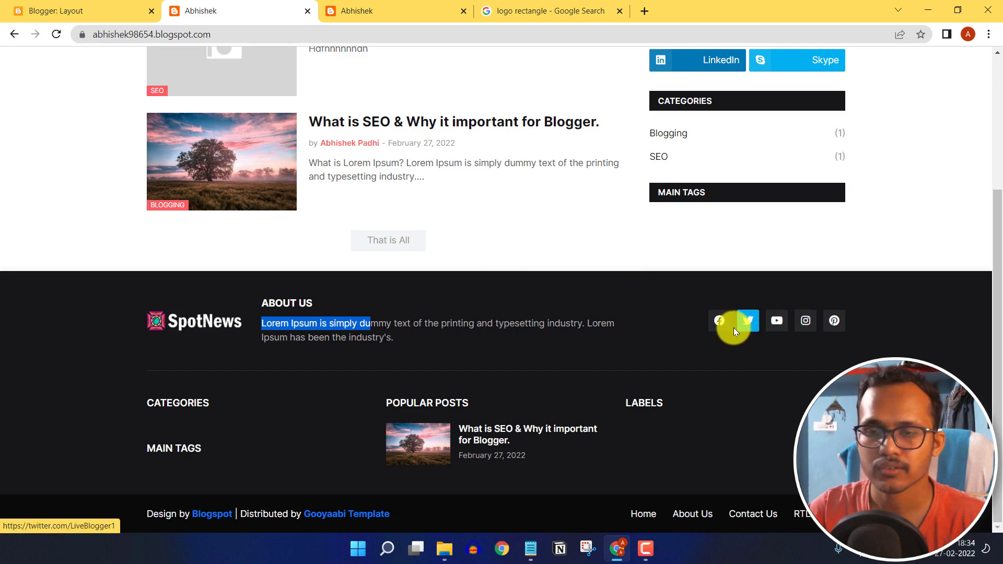
{"action": "left_click", "coordinate": [72, 10]}
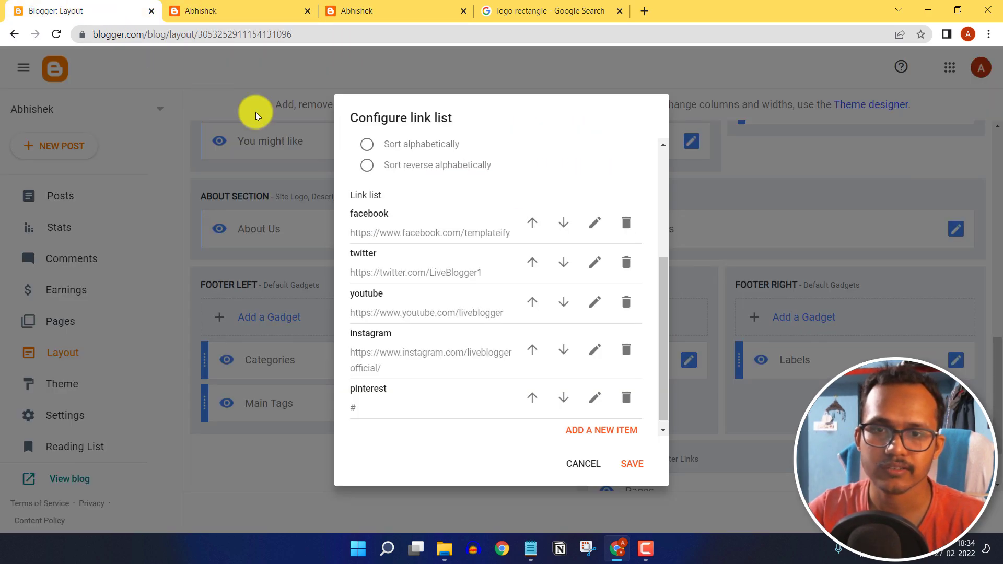
{"action": "left_click", "coordinate": [594, 223]}
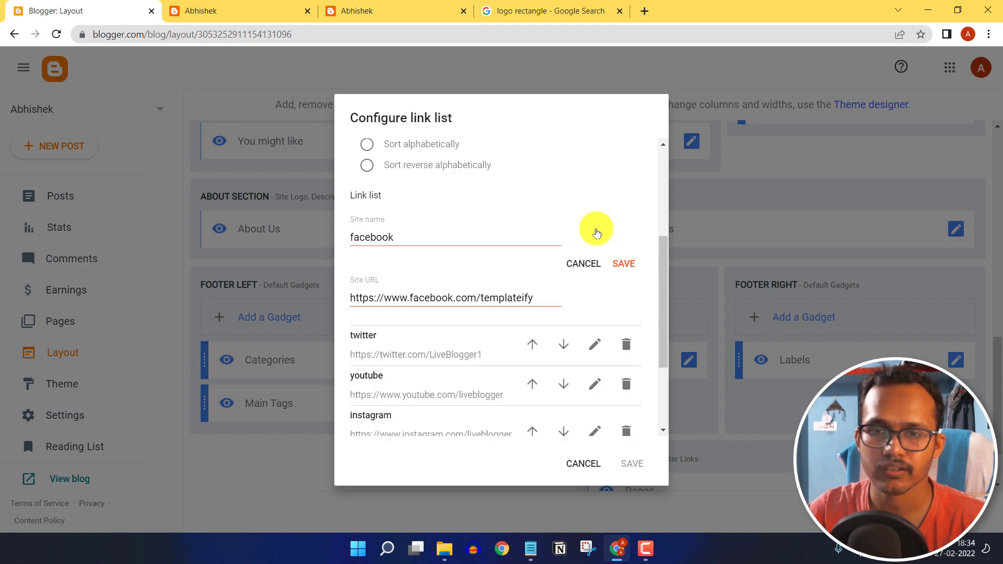
{"action": "triple_click", "coordinate": [541, 299]}
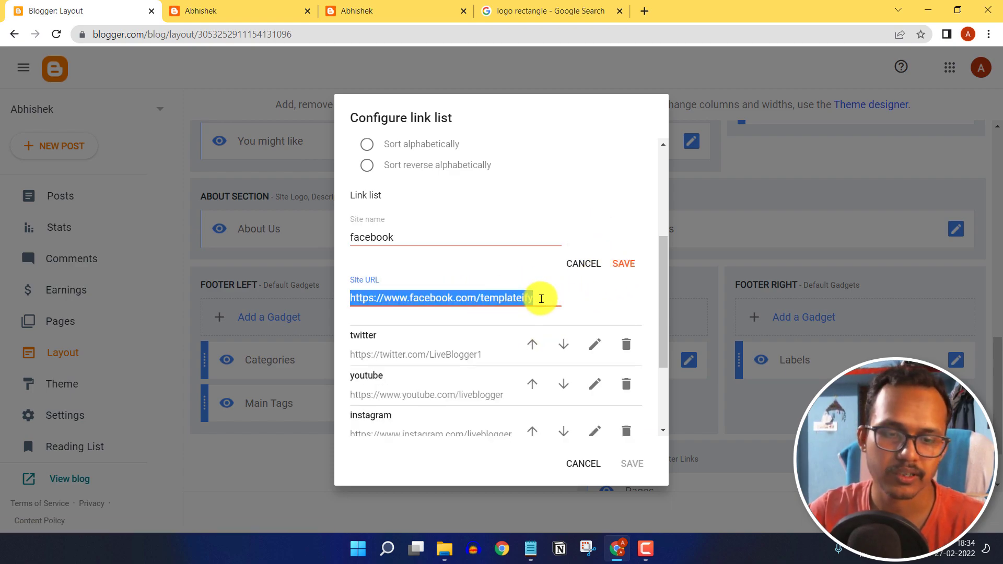
{"action": "type", "text": "#"}
{"action": "left_click", "coordinate": [625, 264]}
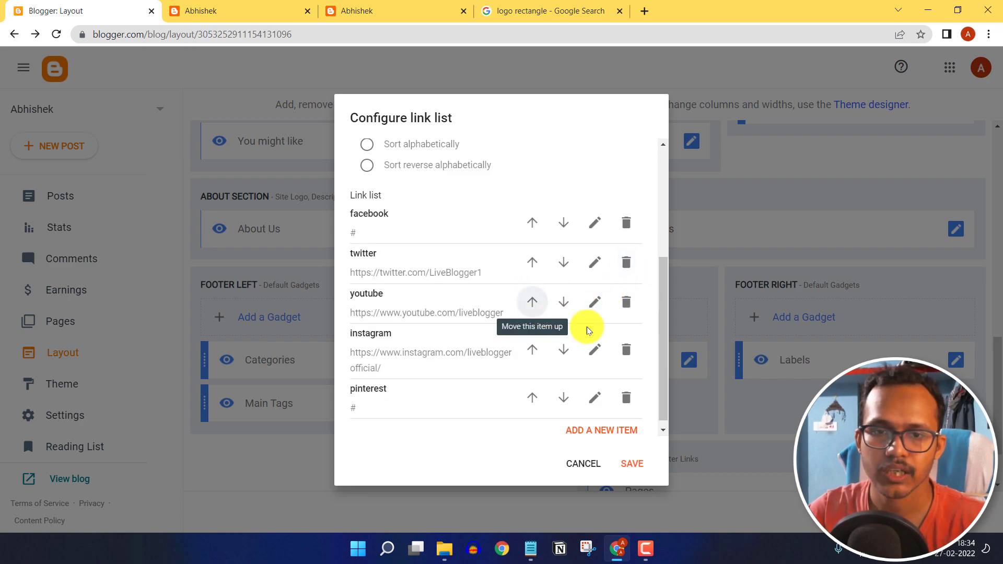
- Delete the instagram and pinterest links, set the youtube link's URL to "#", and save the Follow Us gadget
{"action": "left_click", "coordinate": [626, 350]}
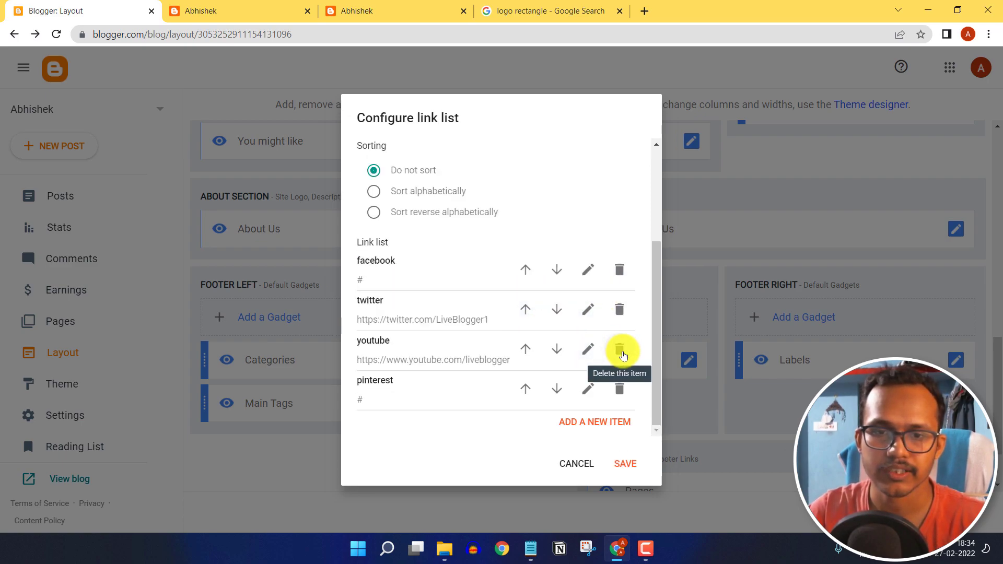
{"action": "left_click", "coordinate": [618, 390]}
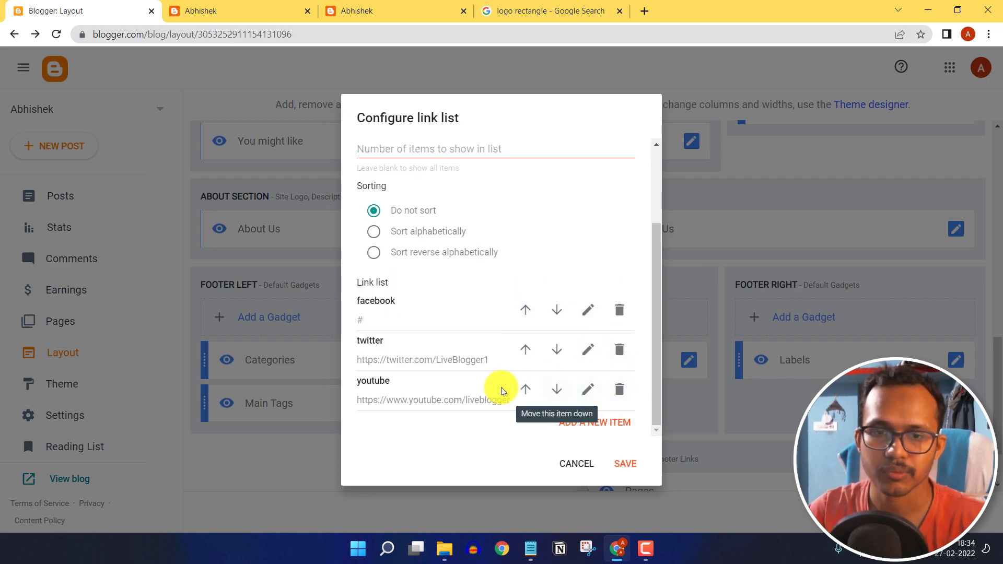
{"action": "left_click", "coordinate": [588, 391]}
{"action": "scroll", "coordinate": [444, 394], "scroll_direction": "down", "scroll_amount": 3}
{"action": "left_click", "coordinate": [456, 269]}
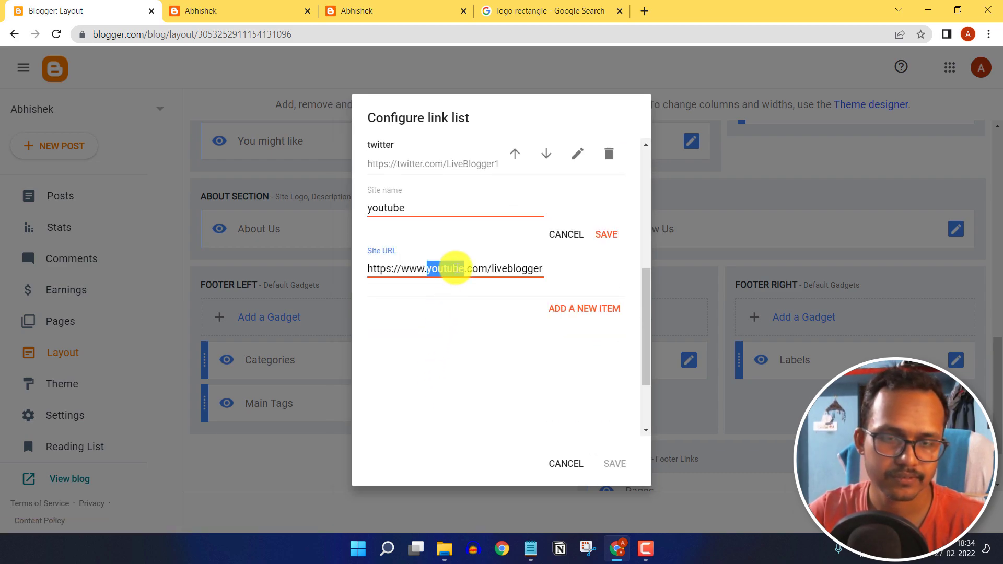
{"action": "triple_click", "coordinate": [456, 269]}
{"action": "type", "text": "#"}
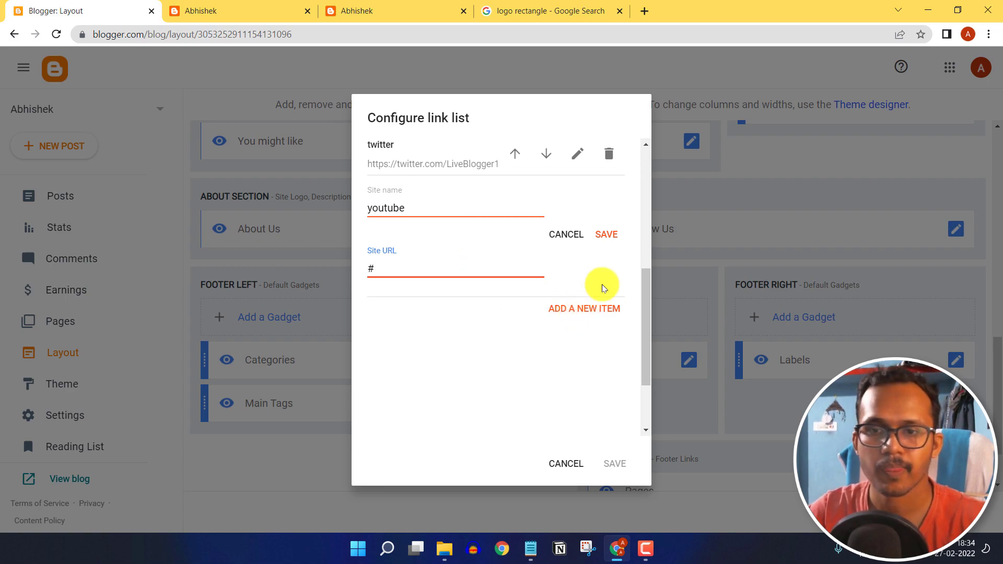
{"action": "left_click", "coordinate": [607, 235]}
{"action": "left_click", "coordinate": [619, 463]}
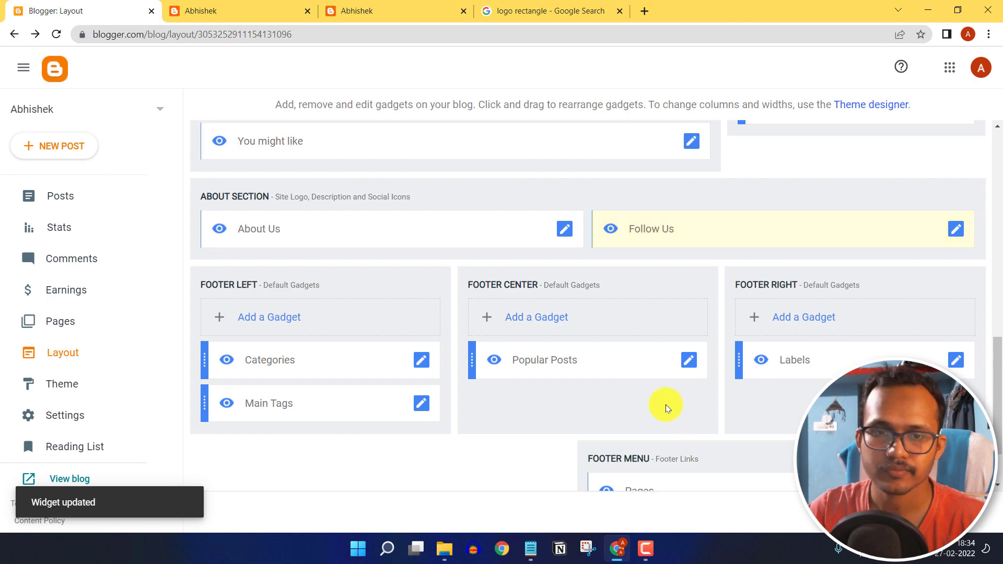
- Compare the Footer Menu's Pages gadget links with the live blog's footer links and close the gadget without saving
{"action": "scroll", "coordinate": [569, 374], "scroll_direction": "down", "scroll_amount": 1}
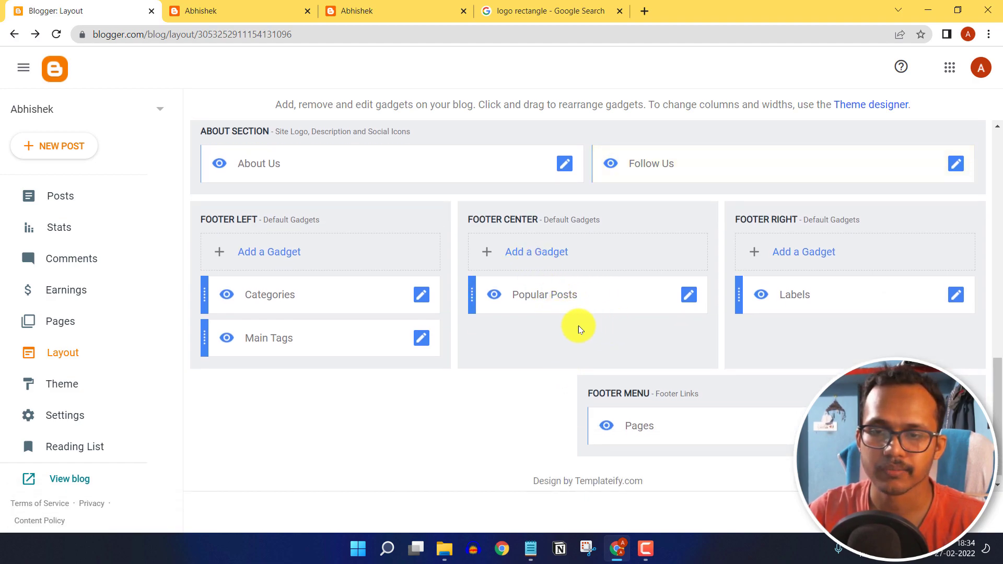
{"action": "key", "text": "ctrl+Tab"}
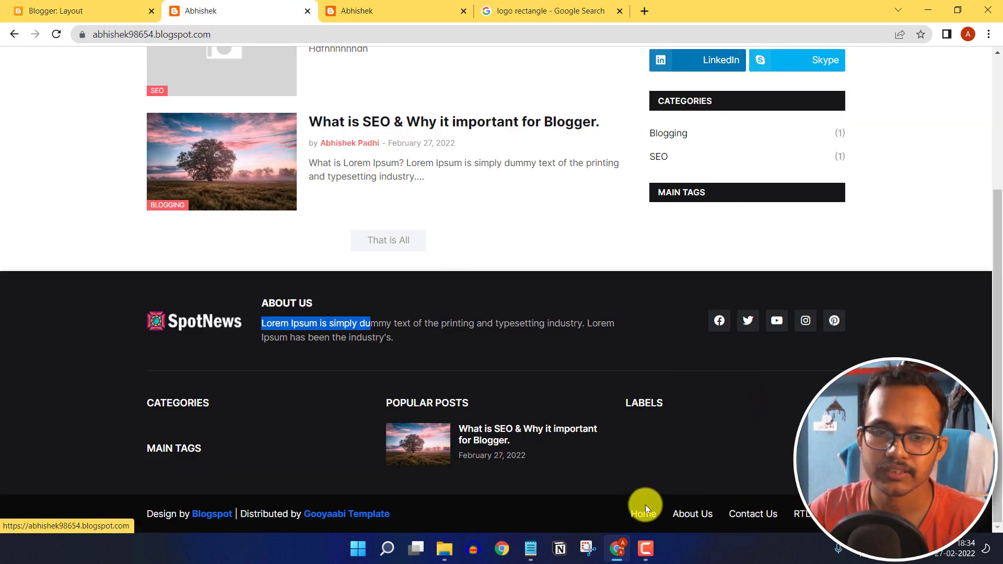
{"action": "key", "text": "ctrl+shift+Tab"}
{"action": "left_click", "coordinate": [956, 426]}
{"action": "scroll", "coordinate": [551, 364], "scroll_direction": "down", "scroll_amount": 4}
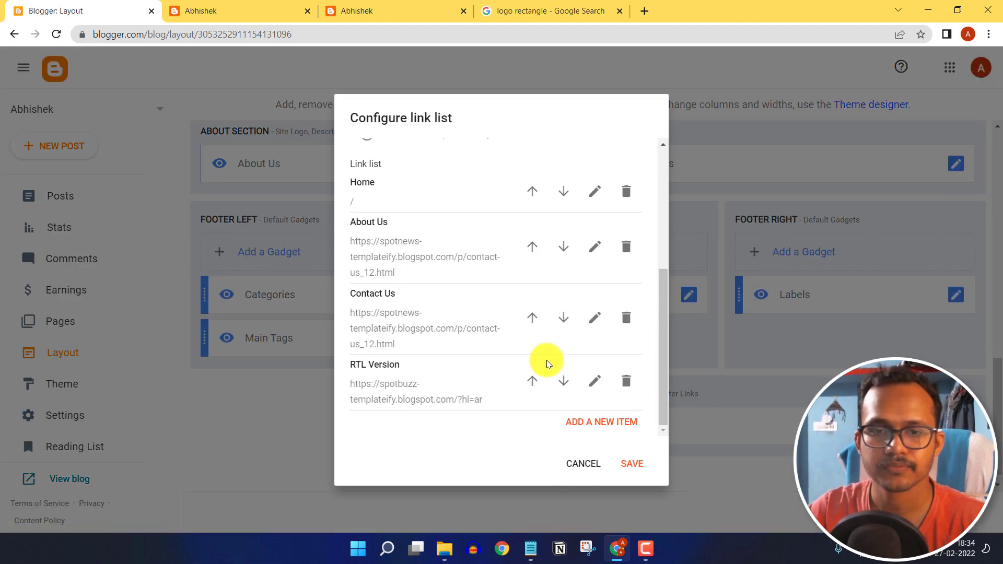
{"action": "scroll", "coordinate": [546, 360], "scroll_direction": "up", "scroll_amount": 5}
{"action": "left_click", "coordinate": [583, 462]}
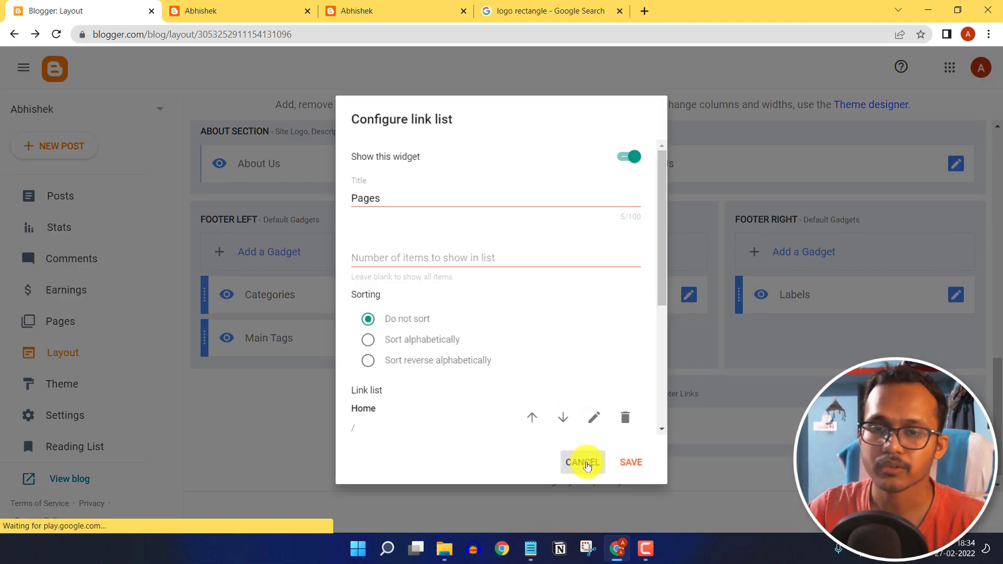
- Open the theme customiser from the Theme page and review the Theme Options in the Advanced settings
{"action": "scroll", "coordinate": [710, 417], "scroll_direction": "up", "scroll_amount": 15}
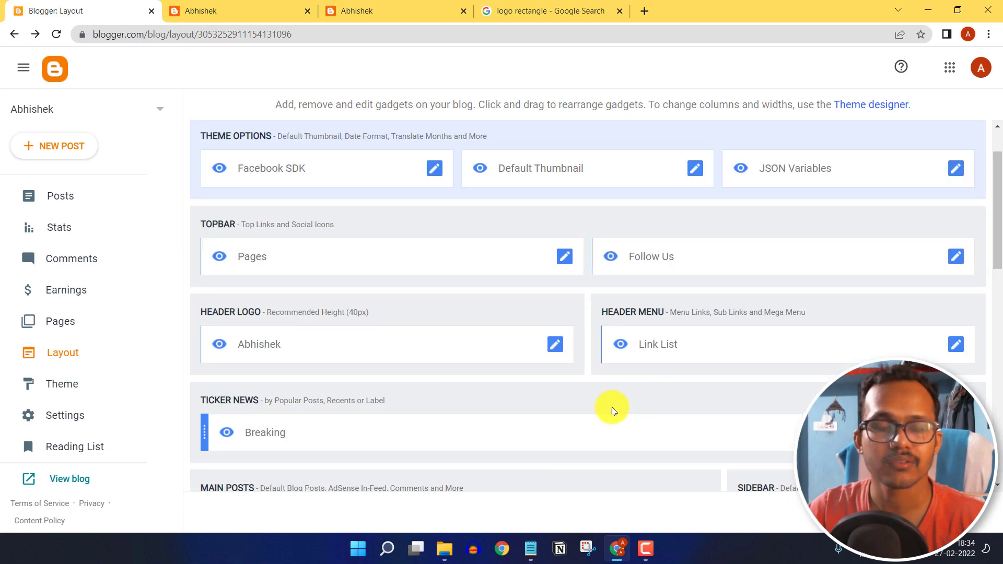
{"action": "scroll", "coordinate": [610, 428], "scroll_direction": "up", "scroll_amount": 2}
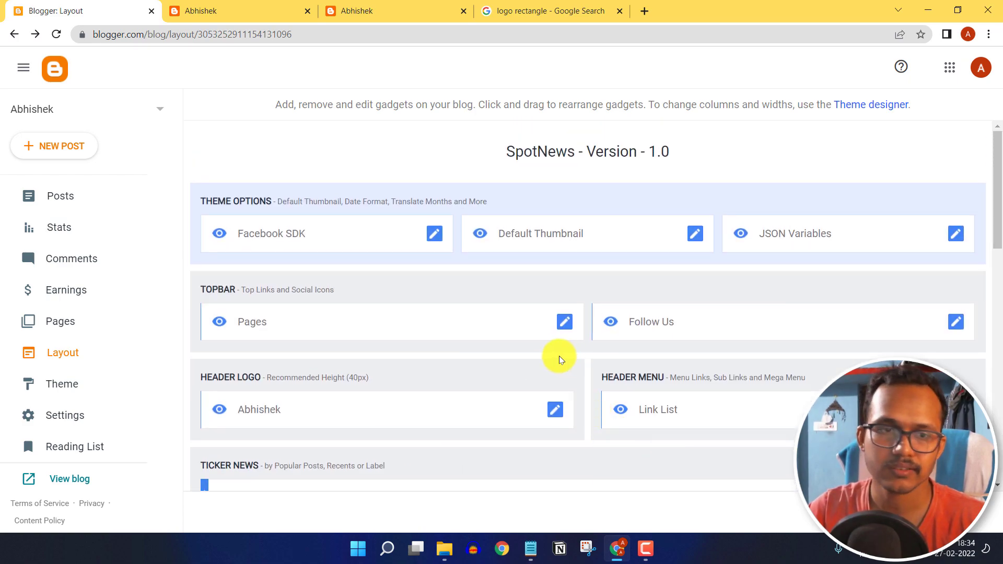
{"action": "left_click", "coordinate": [111, 383]}
{"action": "left_click", "coordinate": [184, 6]}
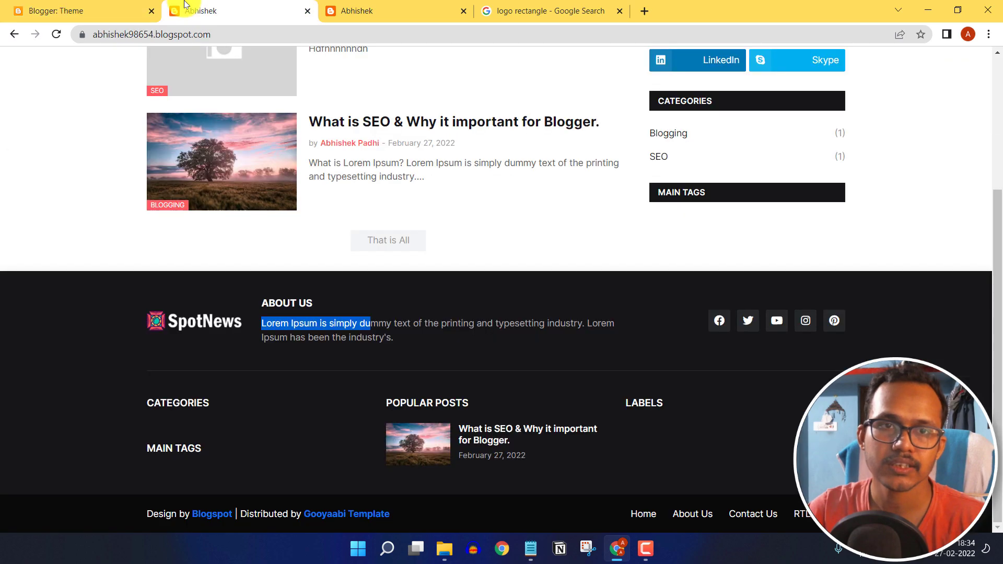
{"action": "left_click", "coordinate": [131, 10]}
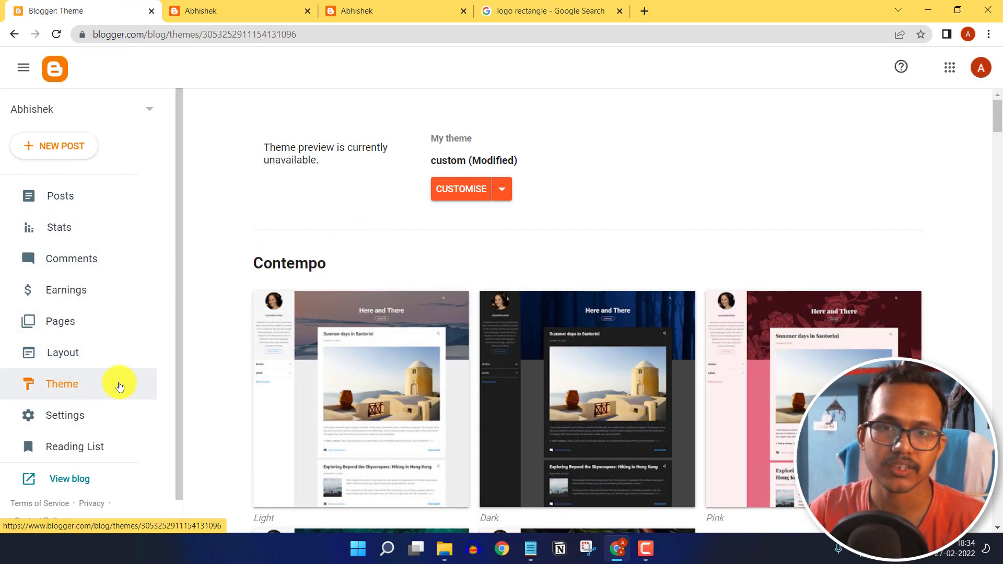
{"action": "left_click", "coordinate": [444, 199]}
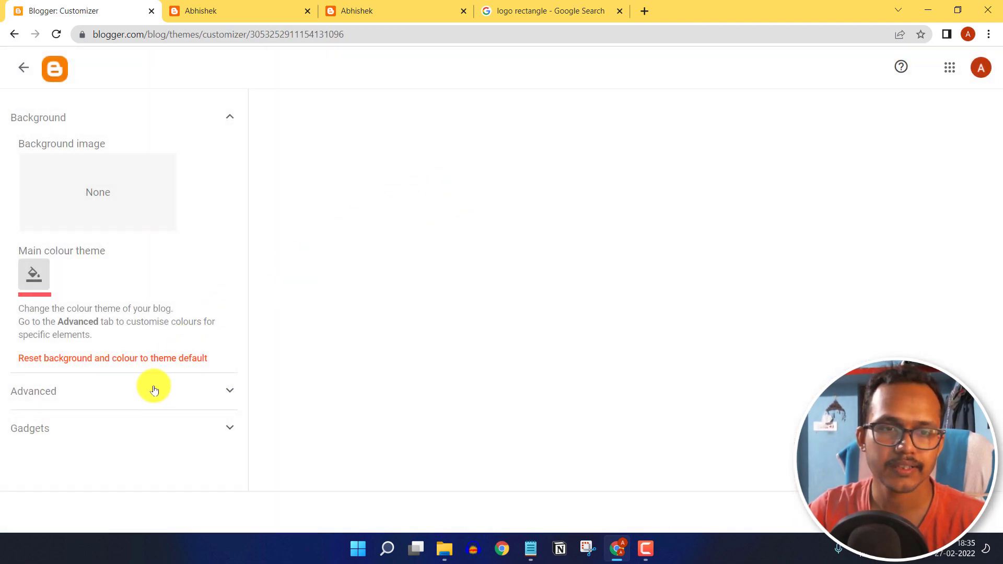
{"action": "left_click", "coordinate": [164, 389]}
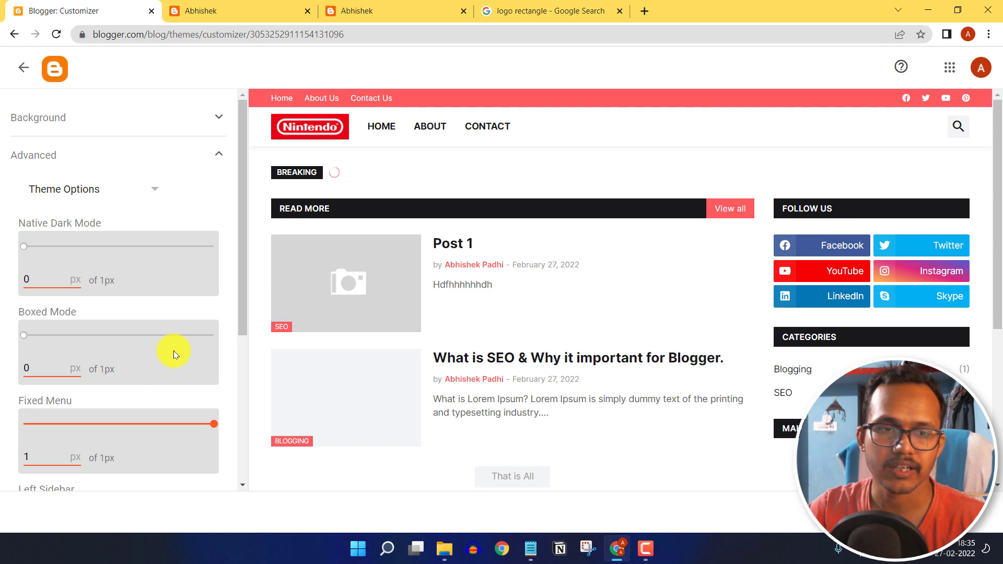
{"action": "scroll", "coordinate": [118, 296], "scroll_direction": "down", "scroll_amount": 1}
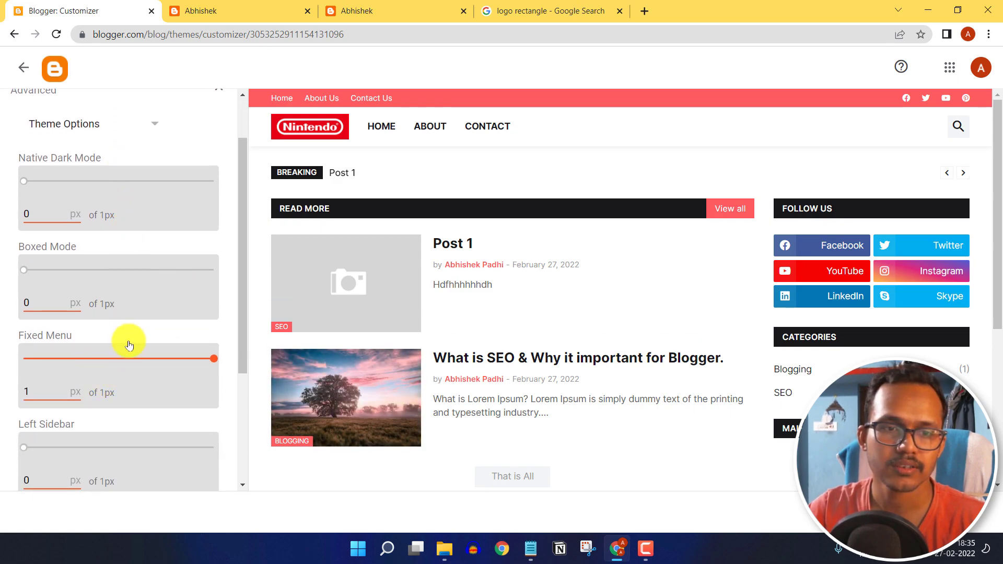
{"action": "scroll", "coordinate": [117, 226], "scroll_direction": "up", "scroll_amount": 1}
- In the Theme Colors settings, set the Theme Color to blue, comparing it with the red swatch in the preview
{"action": "left_click", "coordinate": [121, 194]}
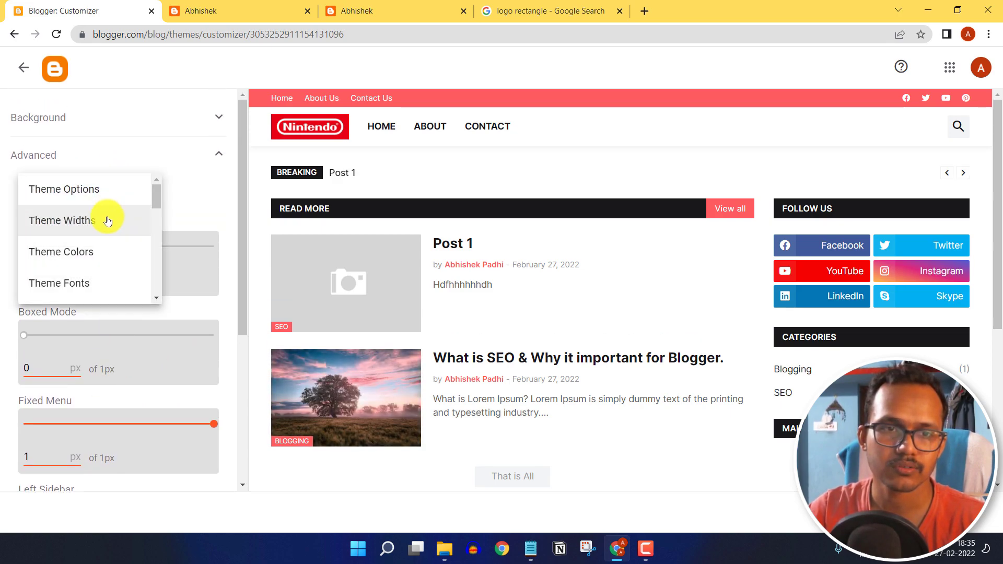
{"action": "left_click", "coordinate": [99, 252]}
{"action": "scroll", "coordinate": [107, 261], "scroll_direction": "down", "scroll_amount": 2}
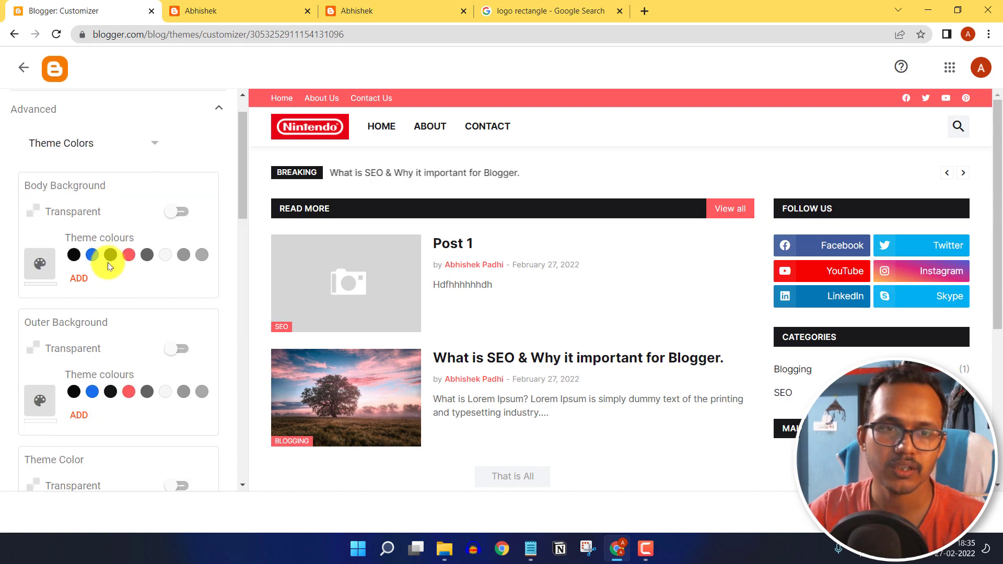
{"action": "scroll", "coordinate": [124, 205], "scroll_direction": "down", "scroll_amount": 2}
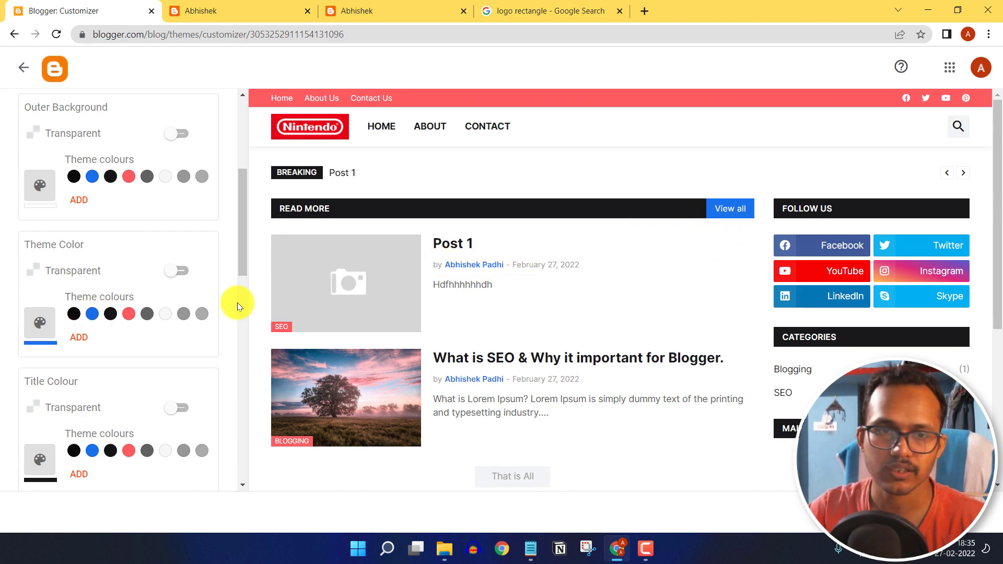
{"action": "left_click", "coordinate": [131, 317]}
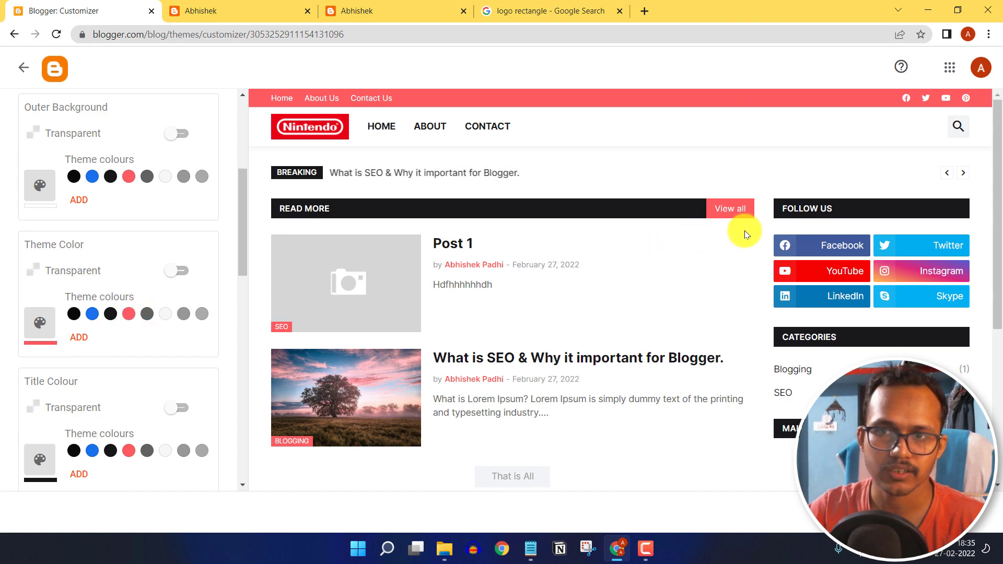
{"action": "left_click", "coordinate": [91, 317]}
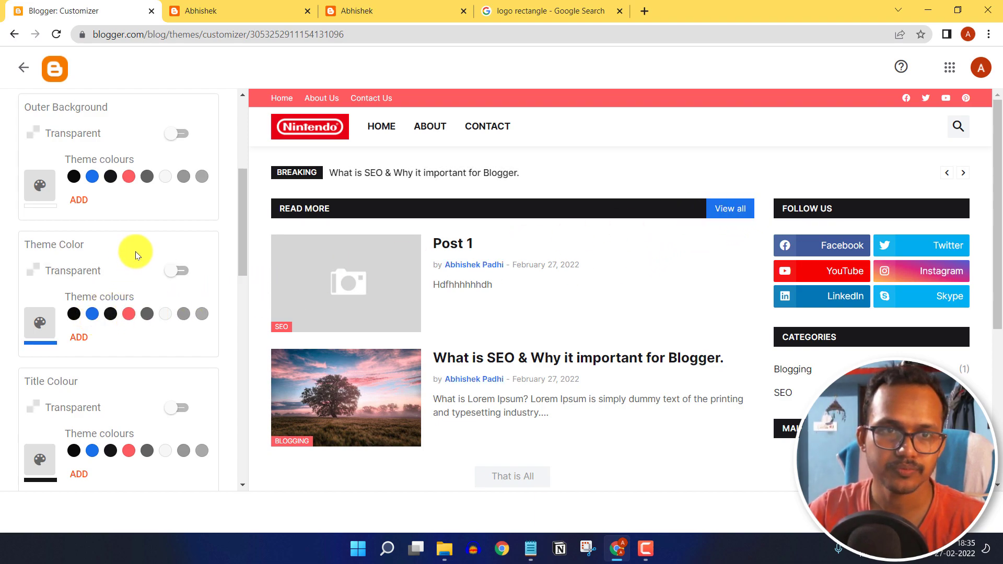
- Review the remaining Theme Colors entries and set the Tag Background to blue
{"action": "scroll", "coordinate": [136, 252], "scroll_direction": "up", "scroll_amount": 2}
{"action": "scroll", "coordinate": [113, 267], "scroll_direction": "up", "scroll_amount": 1}
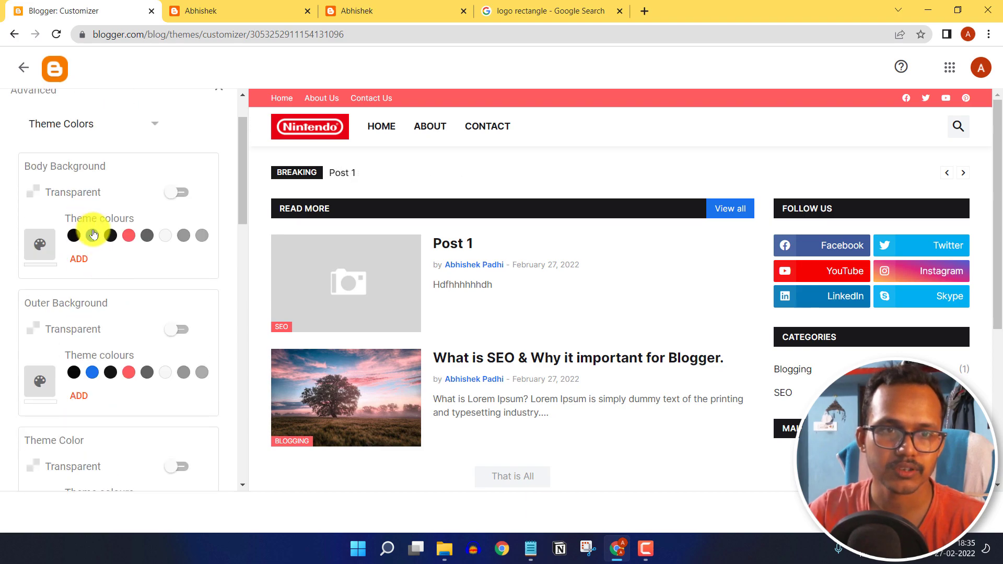
{"action": "scroll", "coordinate": [101, 256], "scroll_direction": "down", "scroll_amount": 8}
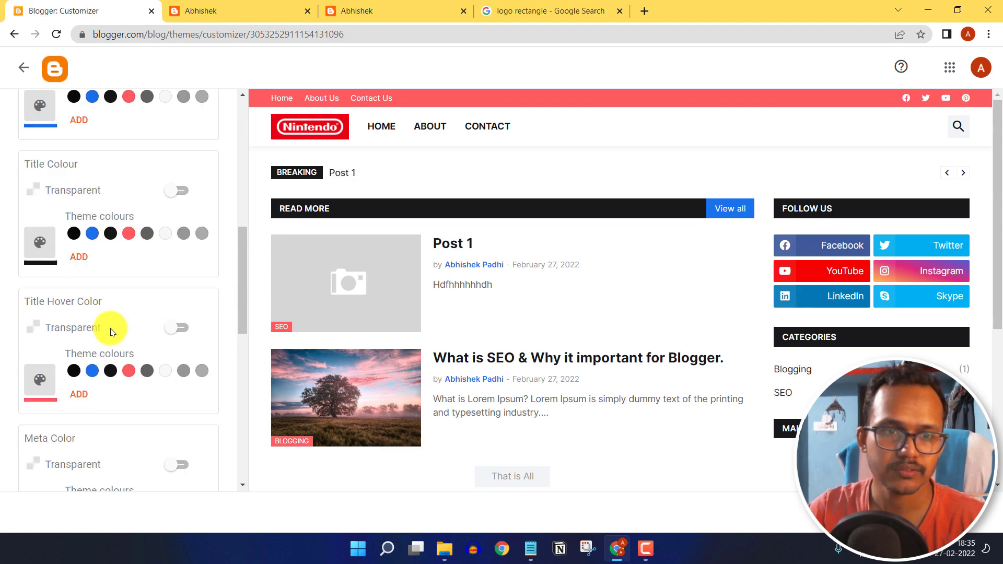
{"action": "scroll", "coordinate": [108, 273], "scroll_direction": "down", "scroll_amount": 1}
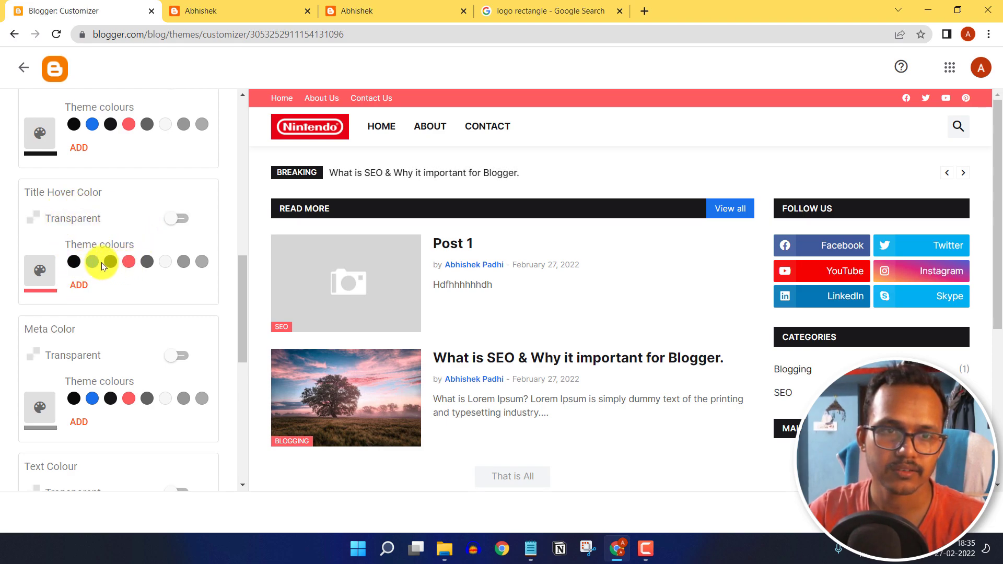
{"action": "scroll", "coordinate": [110, 335], "scroll_direction": "down", "scroll_amount": 5}
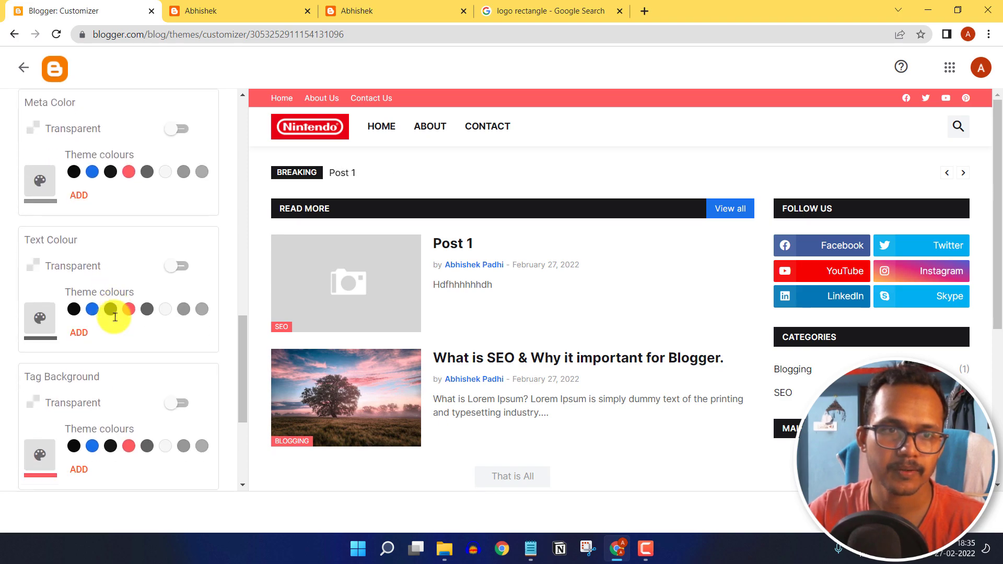
{"action": "scroll", "coordinate": [126, 309], "scroll_direction": "down", "scroll_amount": 3}
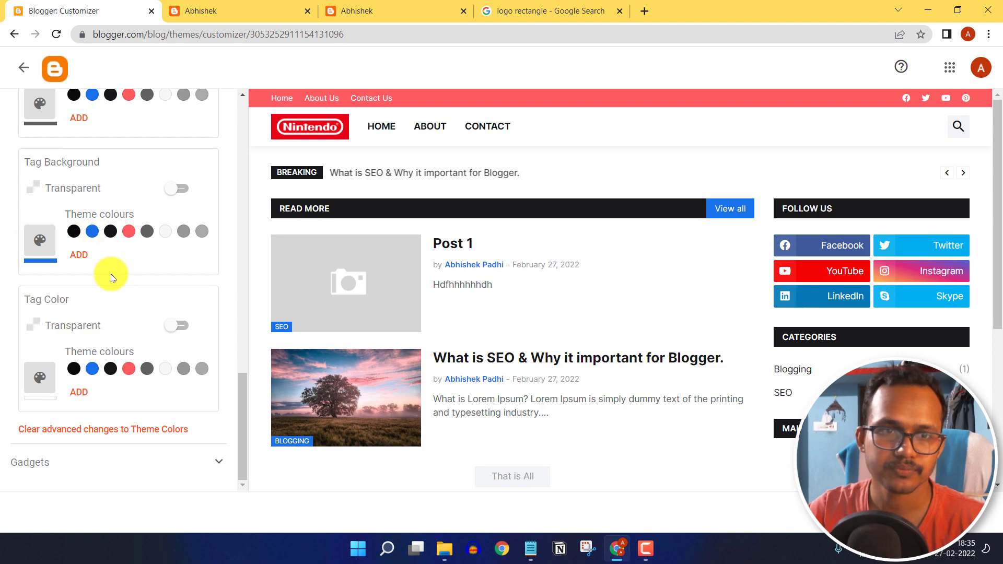
- Switch the Advanced settings to Top Bar and set the Top Bar Background to blue
{"action": "scroll", "coordinate": [112, 292], "scroll_direction": "up", "scroll_amount": 12}
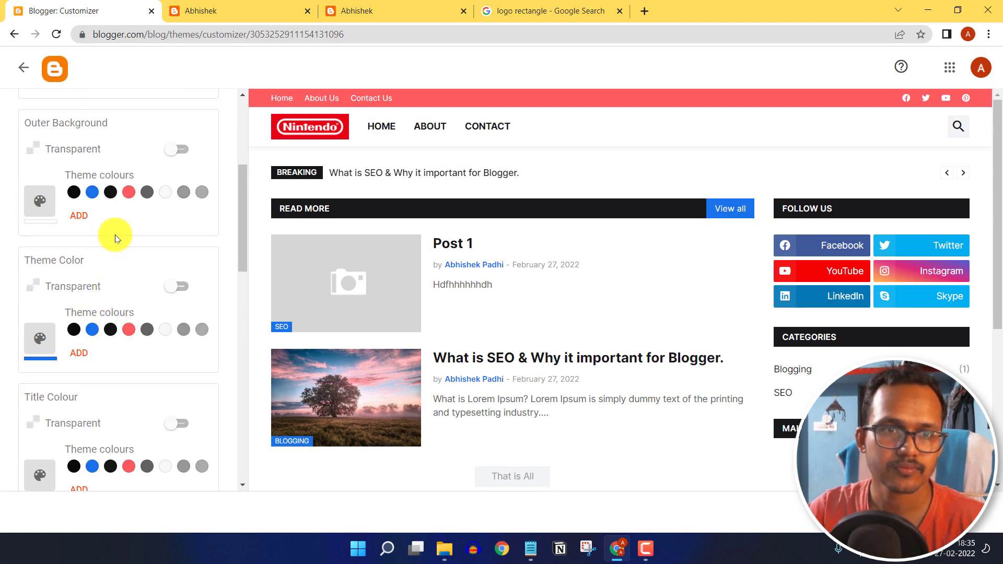
{"action": "scroll", "coordinate": [105, 164], "scroll_direction": "up", "scroll_amount": 5}
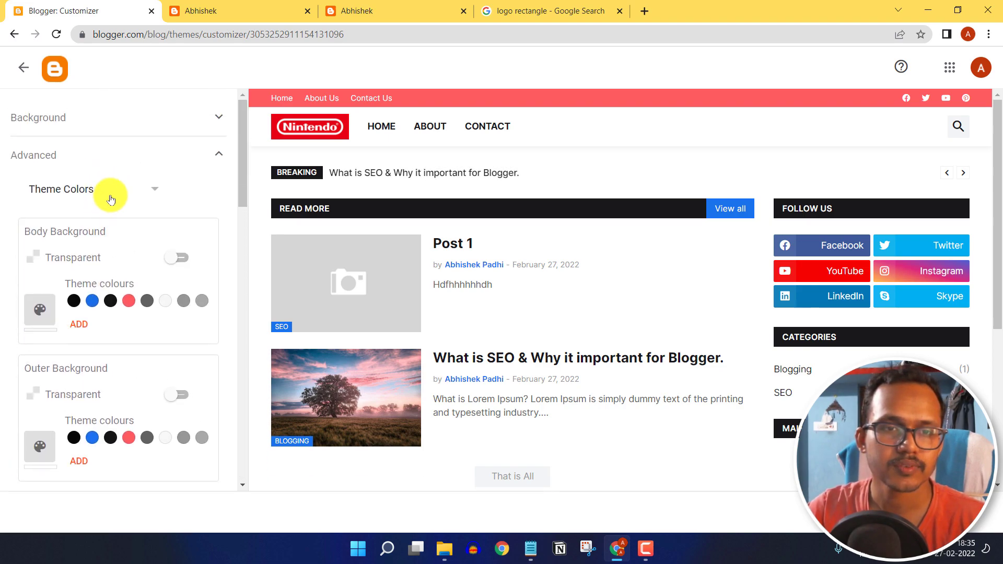
{"action": "left_click", "coordinate": [107, 191]}
{"action": "scroll", "coordinate": [101, 227], "scroll_direction": "down", "scroll_amount": 2}
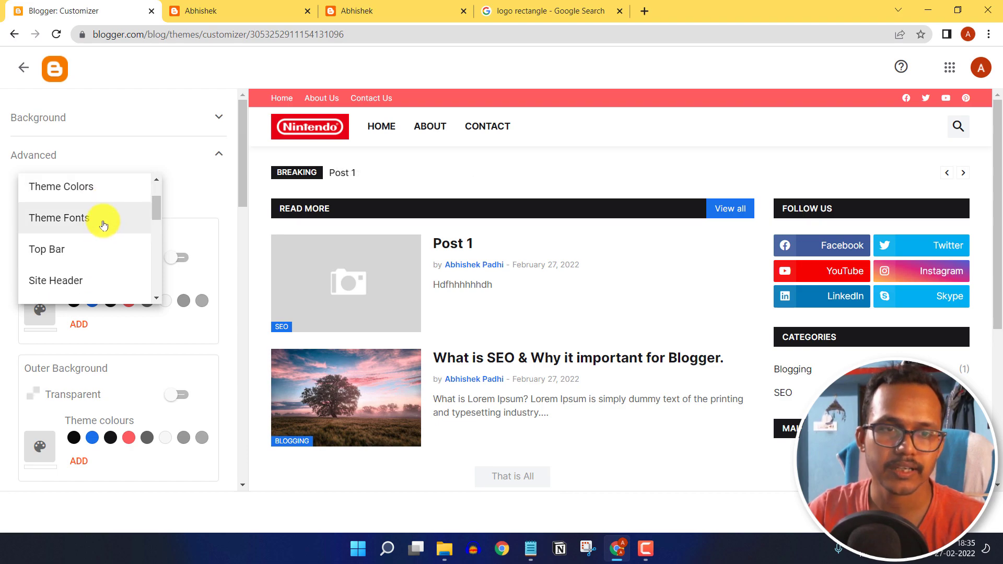
{"action": "left_click", "coordinate": [76, 247]}
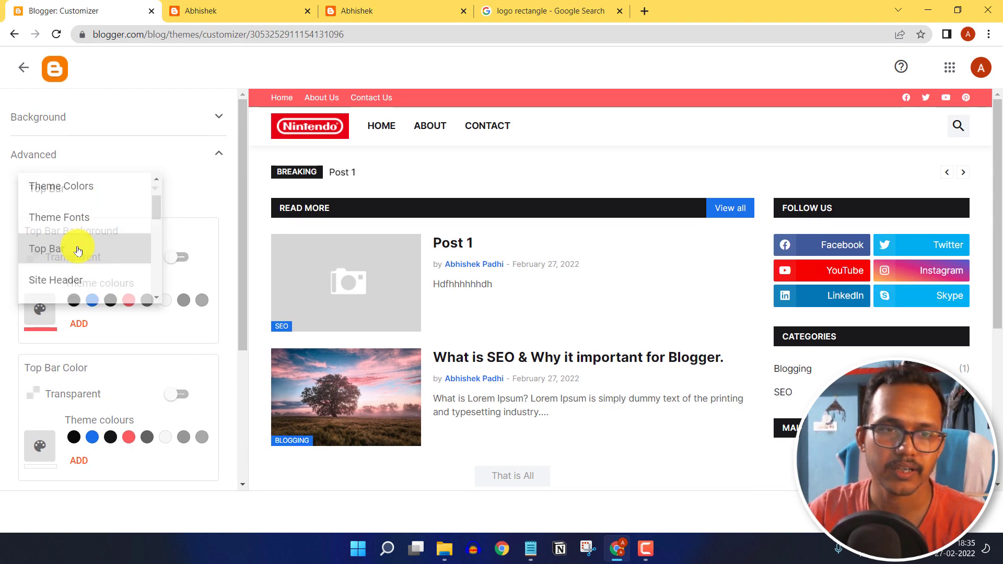
{"action": "left_click", "coordinate": [91, 302]}
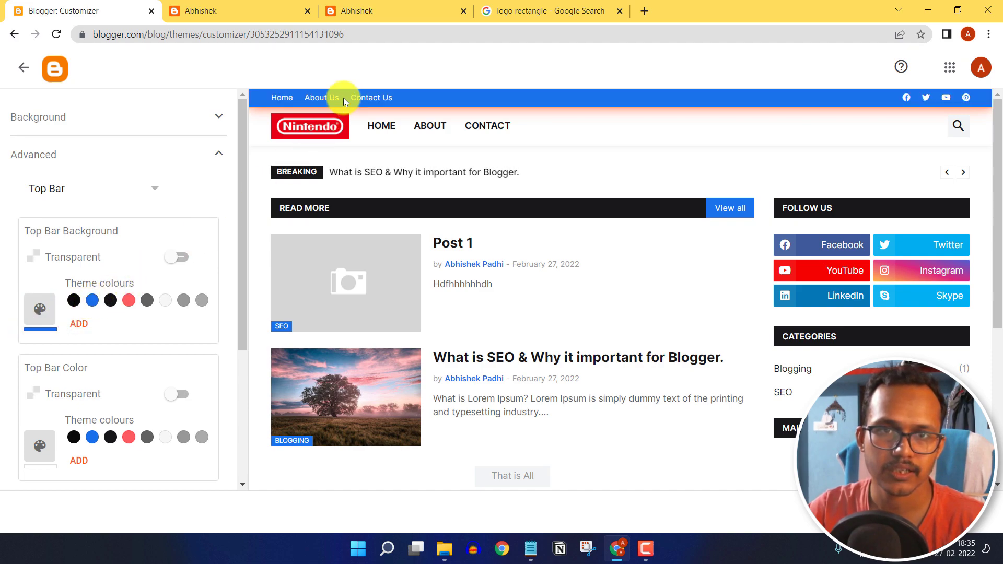
- View the Sub Menu colour settings in the Advanced section
{"action": "left_click", "coordinate": [95, 187]}
{"action": "scroll", "coordinate": [84, 251], "scroll_direction": "down", "scroll_amount": 3}
{"action": "scroll", "coordinate": [89, 231], "scroll_direction": "up", "scroll_amount": 1}
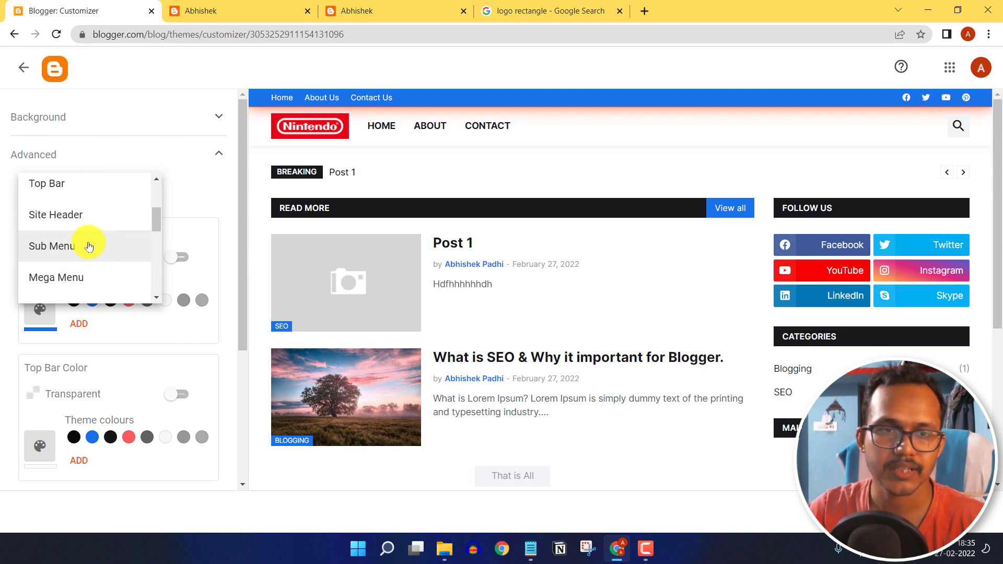
{"action": "left_click", "coordinate": [71, 246]}
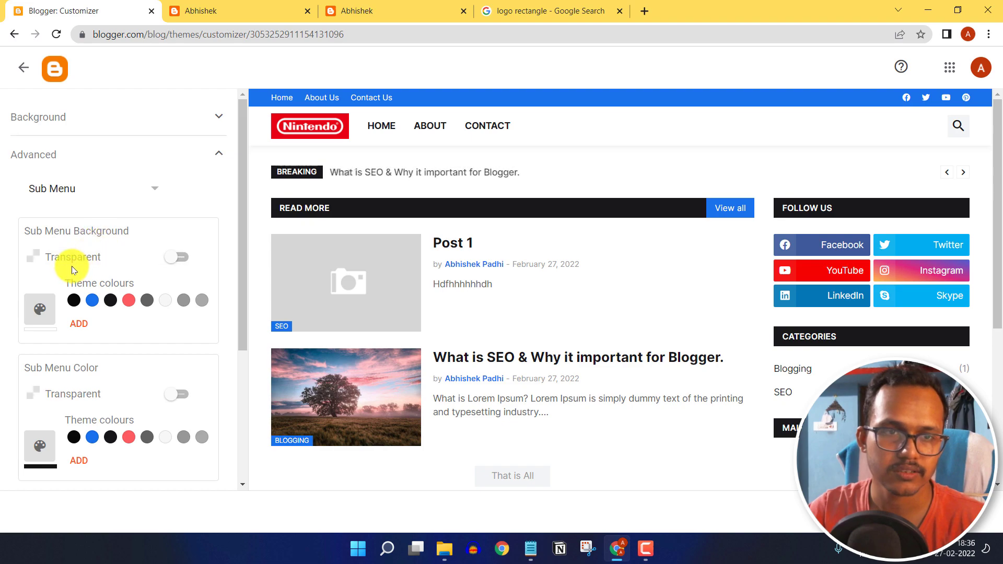
- Check the live "What is SEO" post's text, set the Post Styles Text Font Size to 19 px, save, and return to the live post
{"action": "left_click", "coordinate": [116, 190]}
{"action": "scroll", "coordinate": [96, 250], "scroll_direction": "down", "scroll_amount": 3}
{"action": "scroll", "coordinate": [97, 230], "scroll_direction": "down", "scroll_amount": 1}
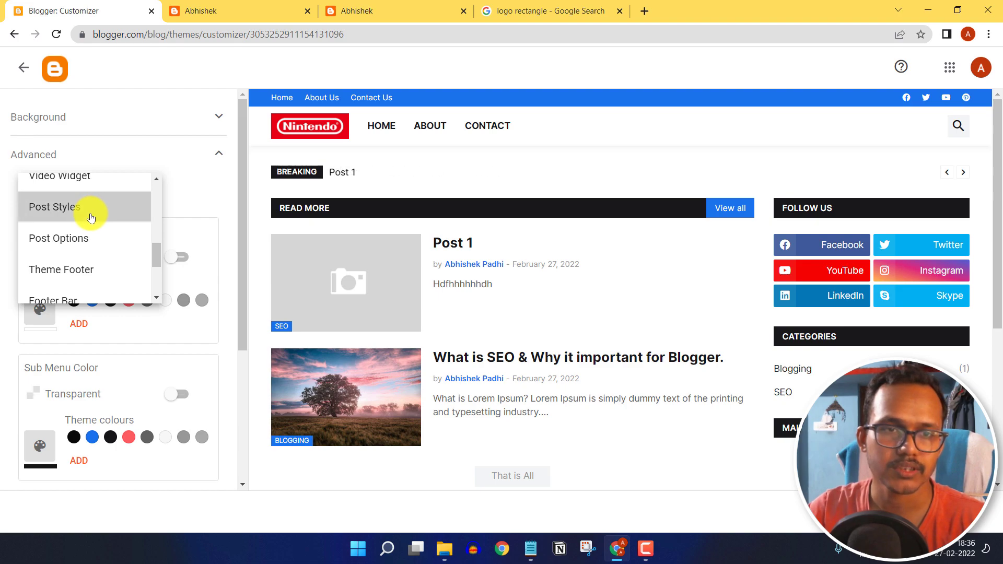
{"action": "left_click", "coordinate": [93, 215]}
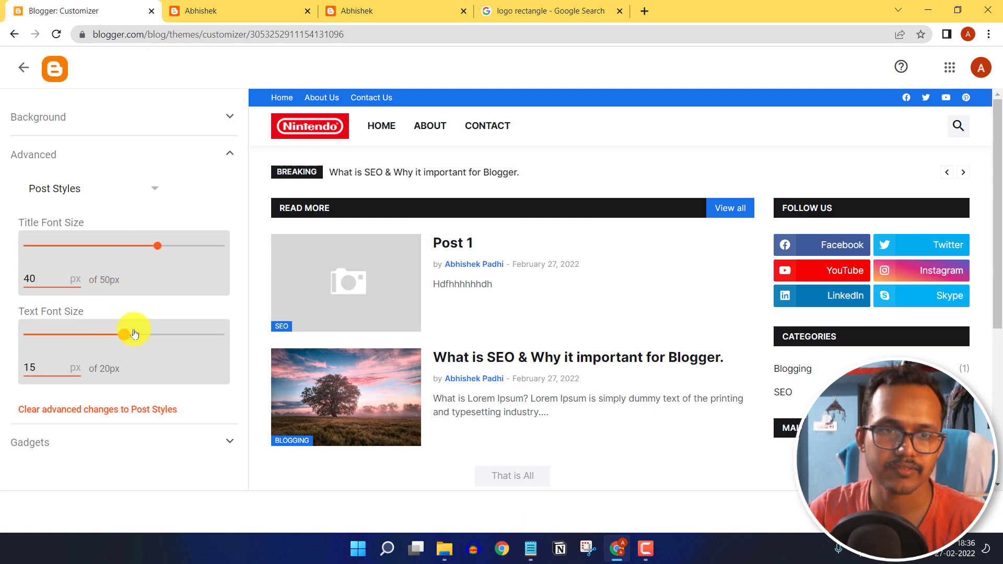
{"action": "left_click", "coordinate": [209, 10]}
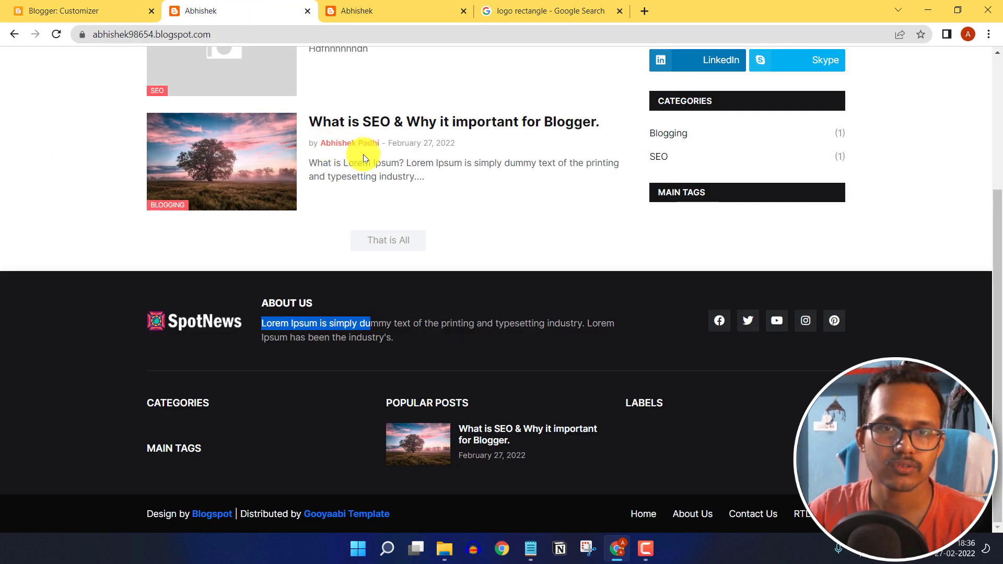
{"action": "left_click", "coordinate": [408, 130]}
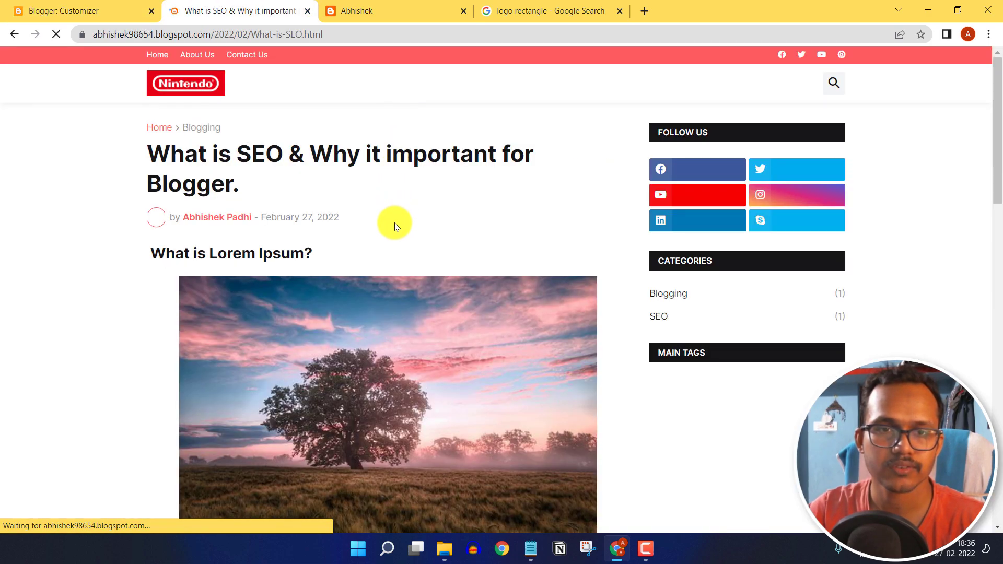
{"action": "scroll", "coordinate": [392, 224], "scroll_direction": "down", "scroll_amount": 7}
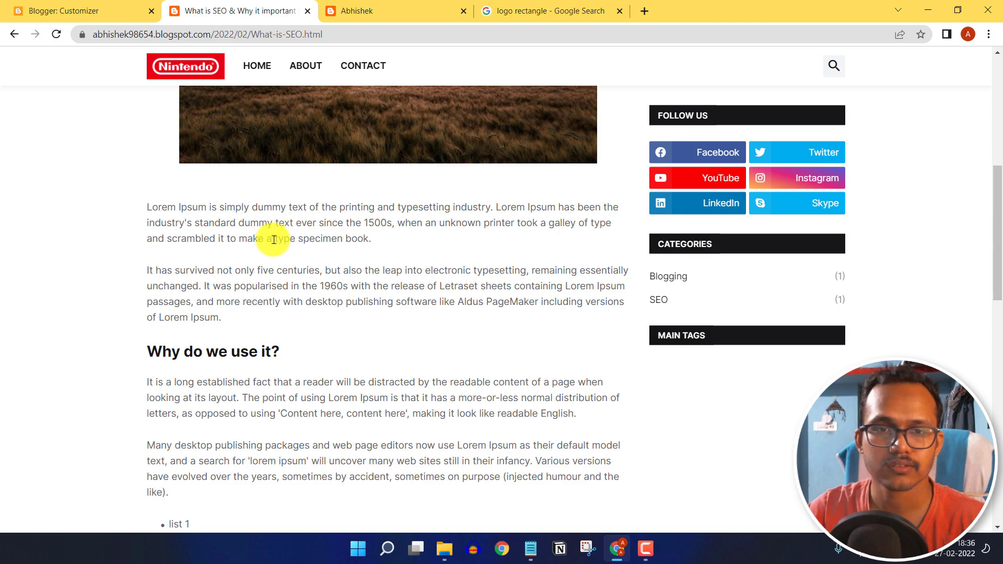
{"action": "left_click", "coordinate": [95, 6]}
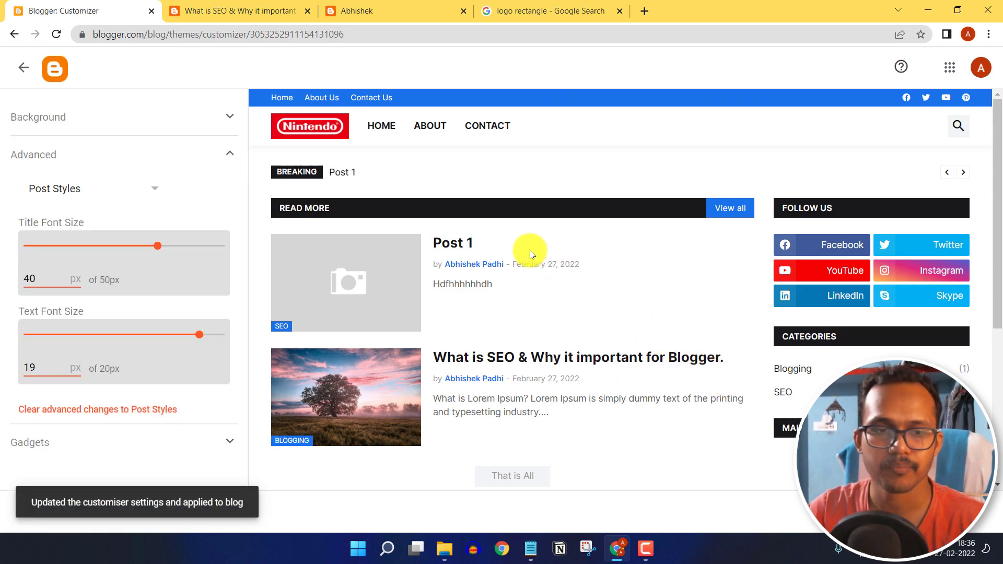
{"action": "left_click", "coordinate": [186, 20]}
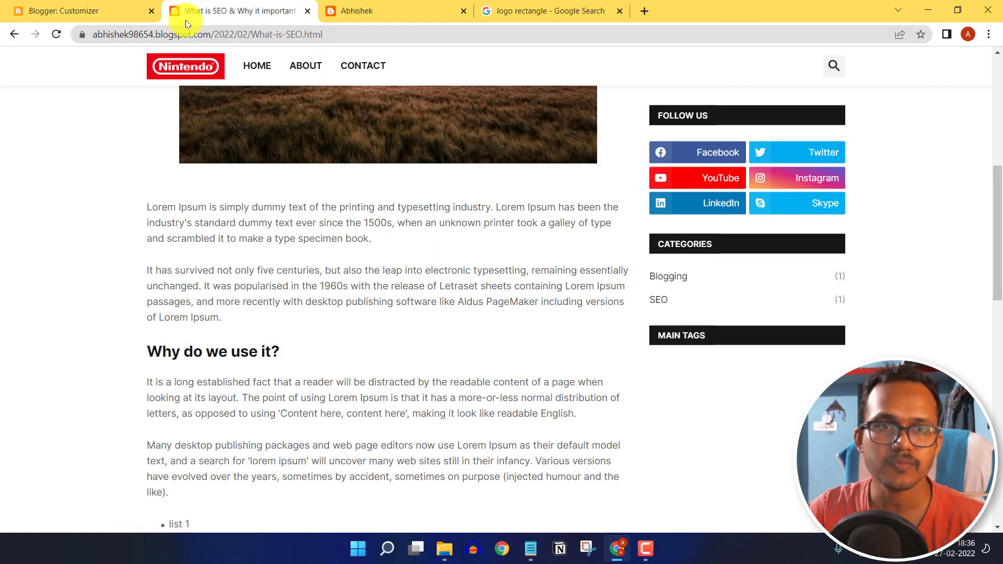
- Reload the live "What is SEO" post, look through its body text at the new font size, and go to the blog's home page
{"action": "left_click", "coordinate": [56, 35]}
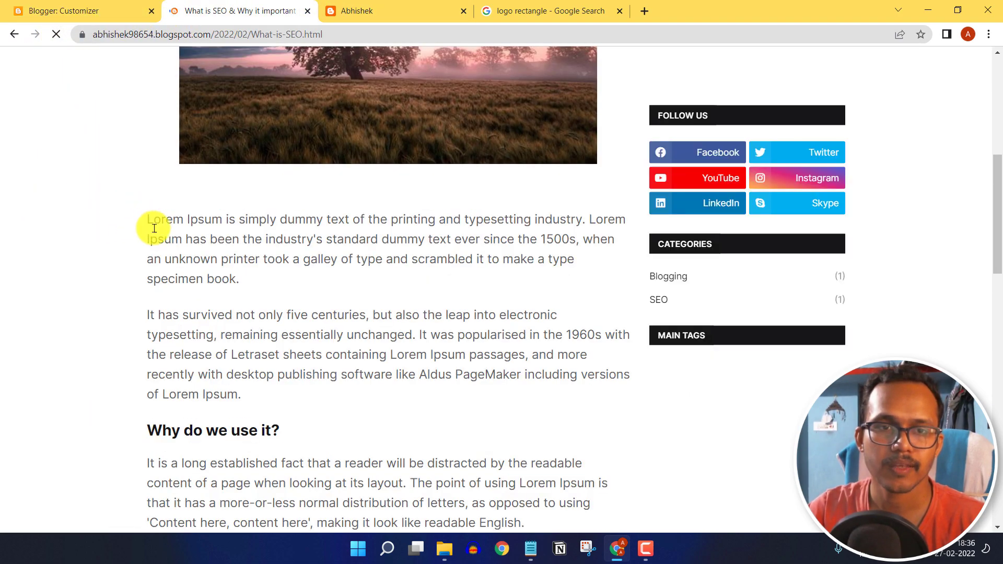
{"action": "scroll", "coordinate": [150, 225], "scroll_direction": "down", "scroll_amount": 3}
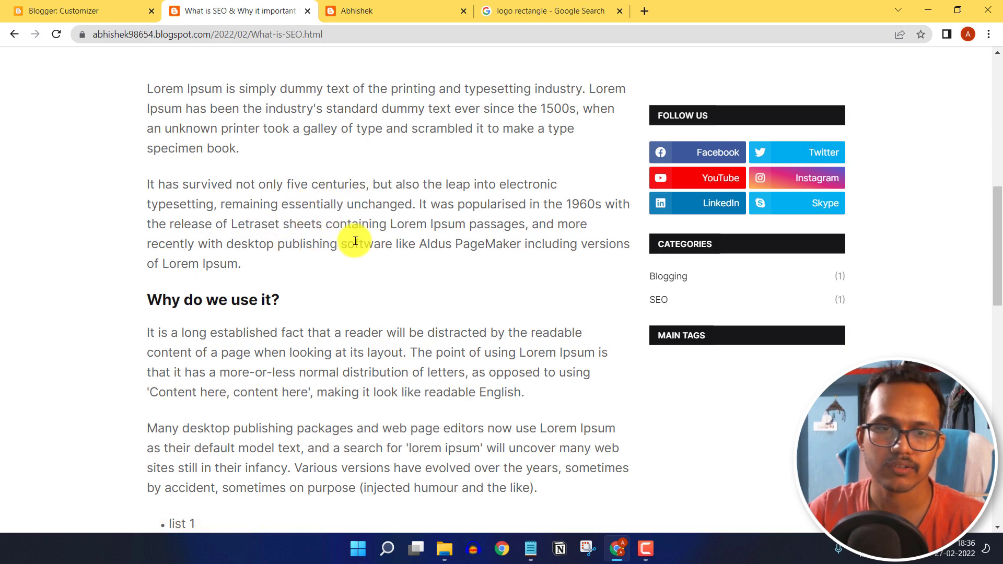
{"action": "scroll", "coordinate": [355, 241], "scroll_direction": "down", "scroll_amount": 6}
{"action": "scroll", "coordinate": [381, 269], "scroll_direction": "up", "scroll_amount": 15}
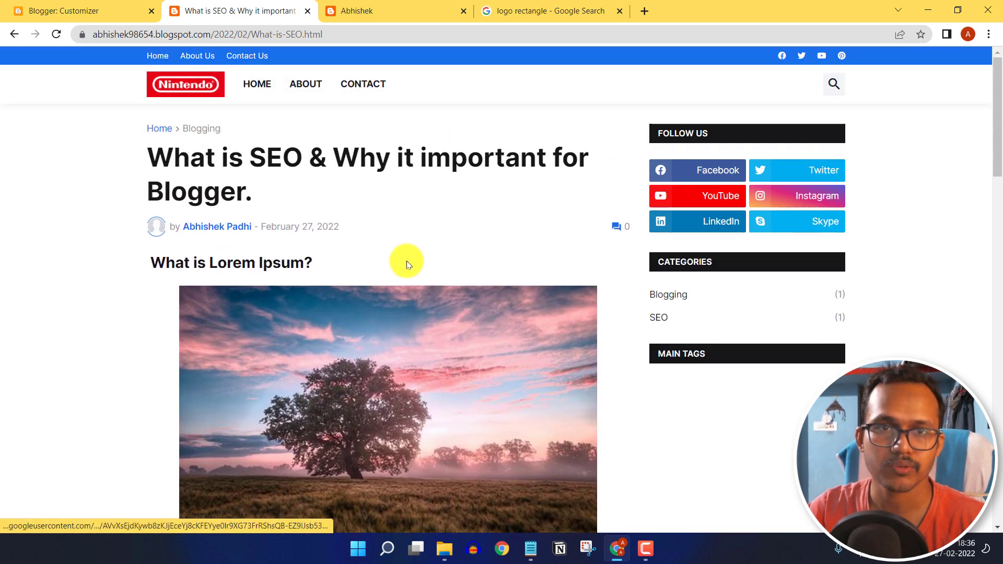
{"action": "left_click", "coordinate": [276, 86]}
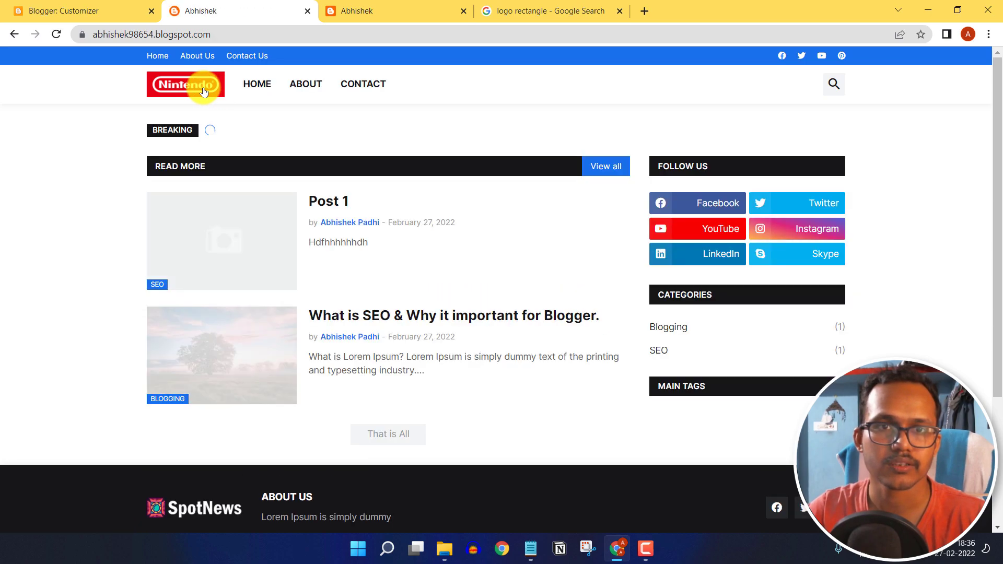
- Leave the theme customizer and open the Header Menu's Link List gadget from the blog layout
{"action": "left_click", "coordinate": [99, 19]}
{"action": "left_click", "coordinate": [20, 69]}
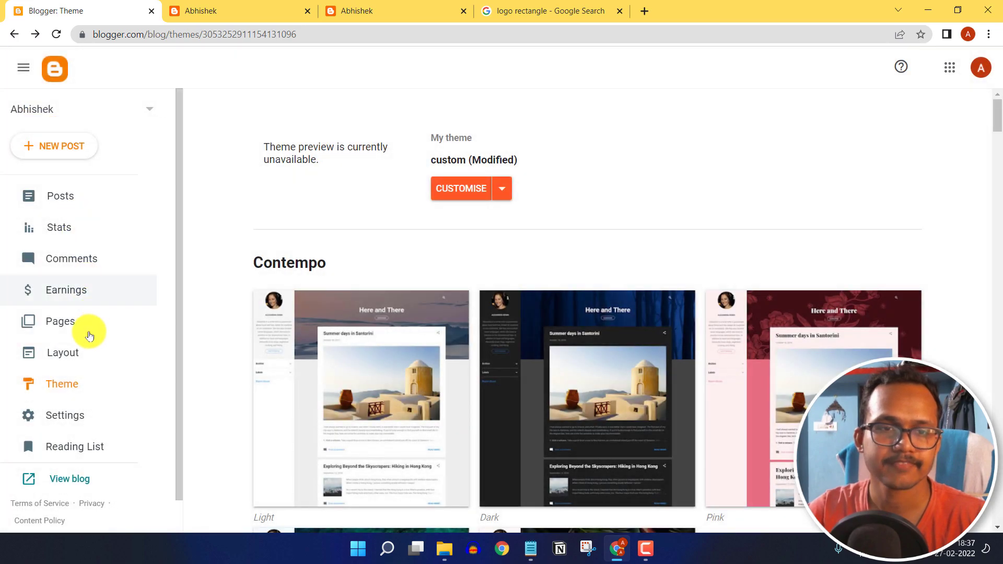
{"action": "left_click", "coordinate": [81, 361]}
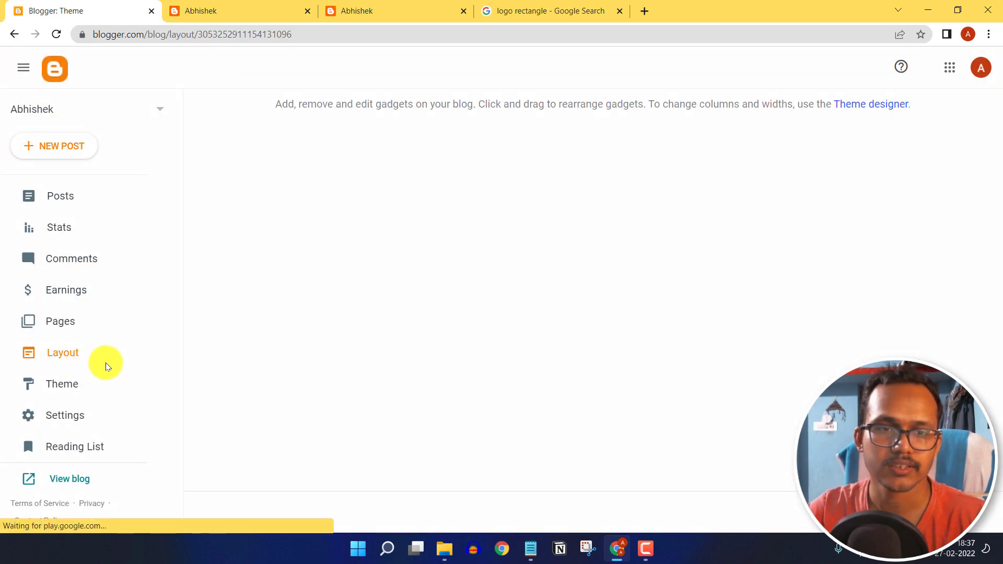
{"action": "scroll", "coordinate": [915, 277], "scroll_direction": "down", "scroll_amount": 4}
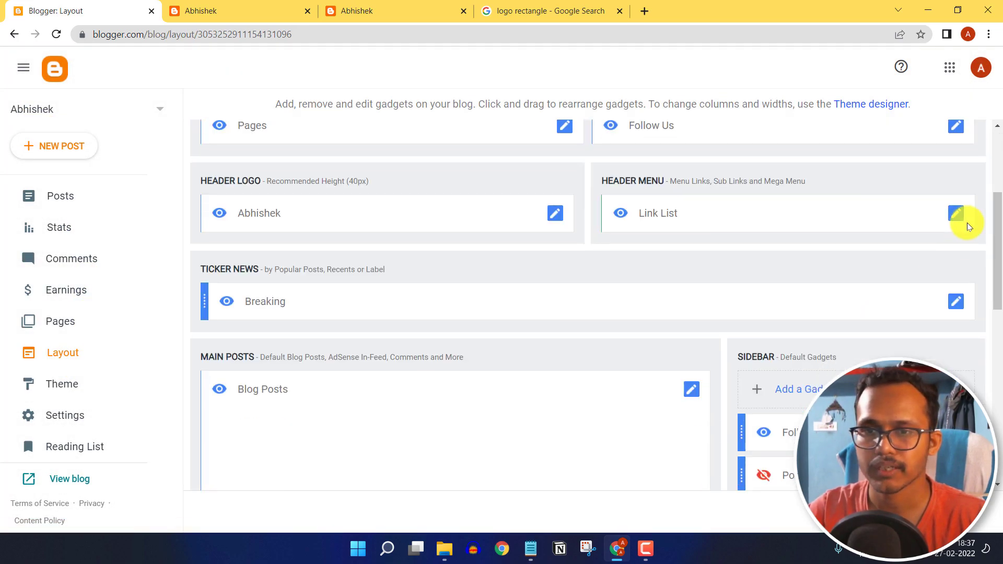
{"action": "left_click", "coordinate": [954, 214]}
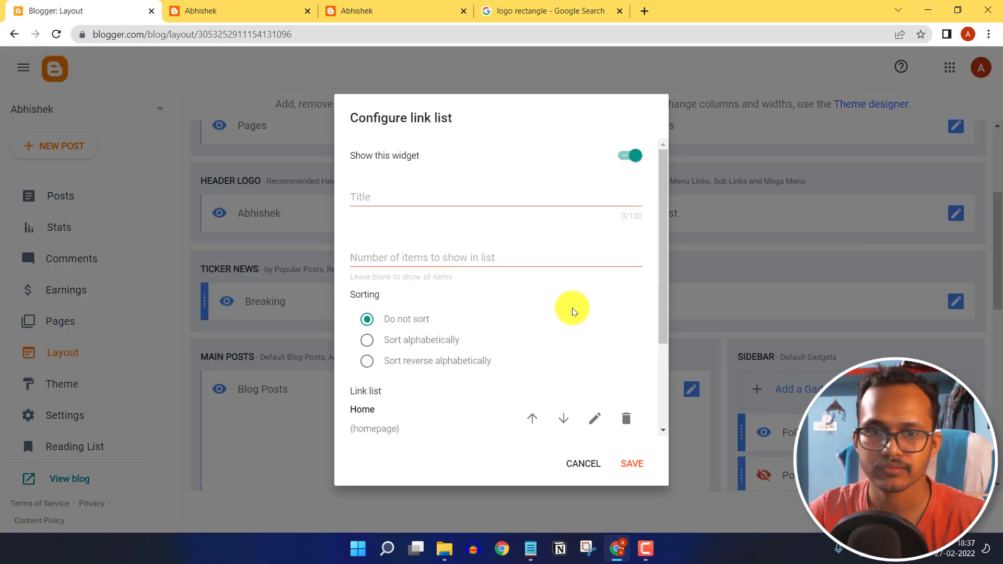
- Set the Site URL of the Home item to "/" and save the link list
{"action": "scroll", "coordinate": [554, 313], "scroll_direction": "down", "scroll_amount": 3}
{"action": "left_click", "coordinate": [595, 293]}
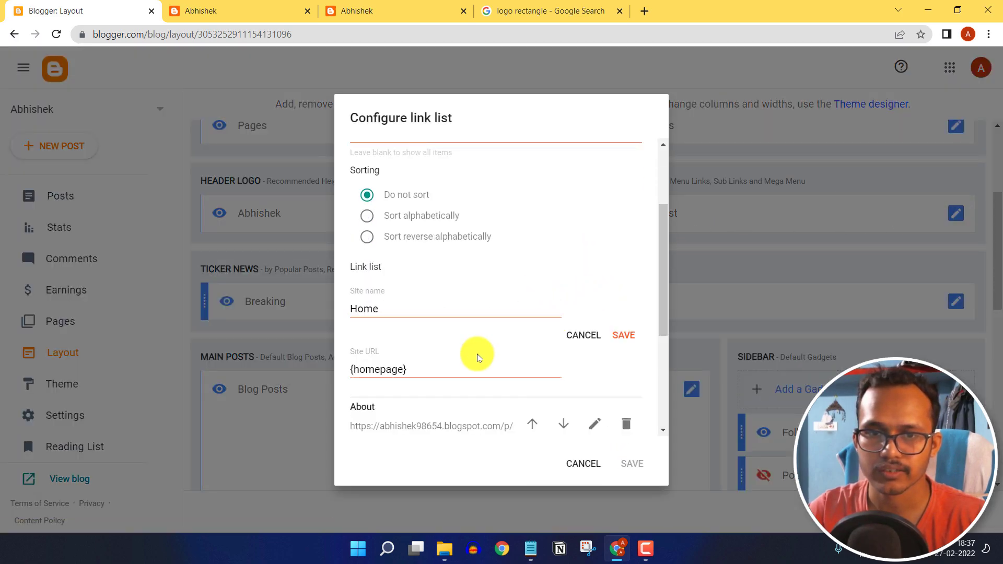
{"action": "scroll", "coordinate": [455, 335], "scroll_direction": "down", "scroll_amount": 2}
{"action": "triple_click", "coordinate": [431, 306]}
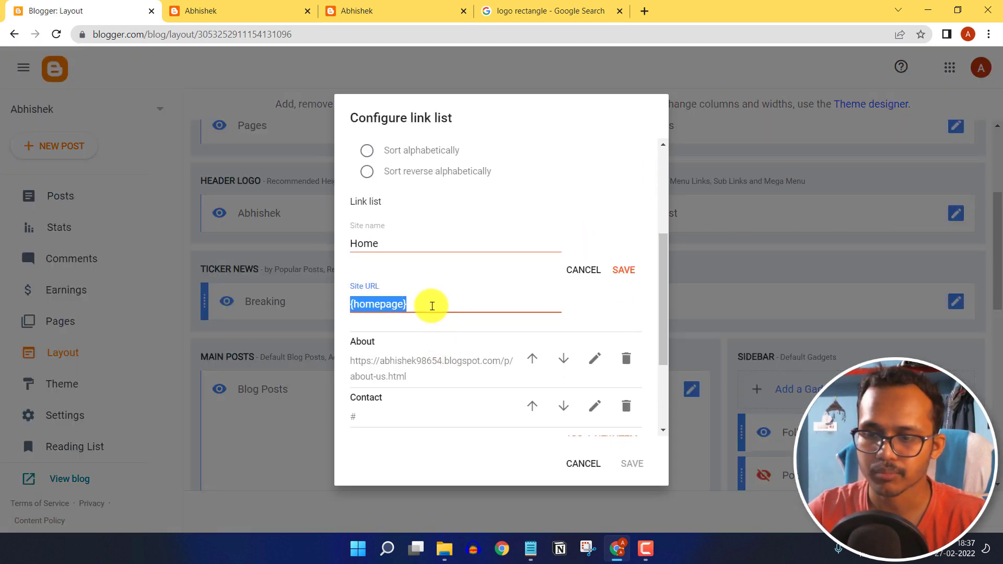
{"action": "key", "text": "BackSpace"}
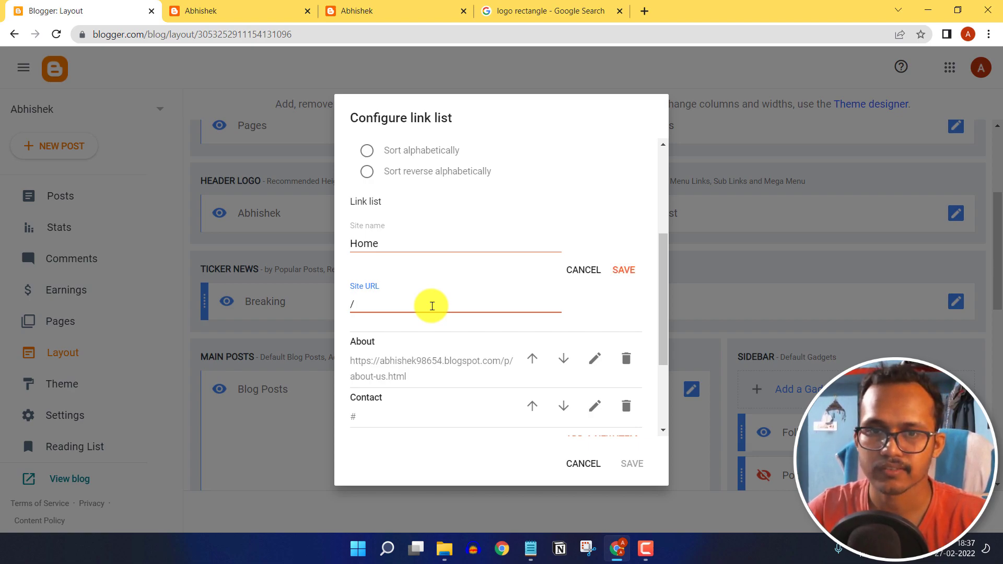
{"action": "left_click", "coordinate": [626, 272]}
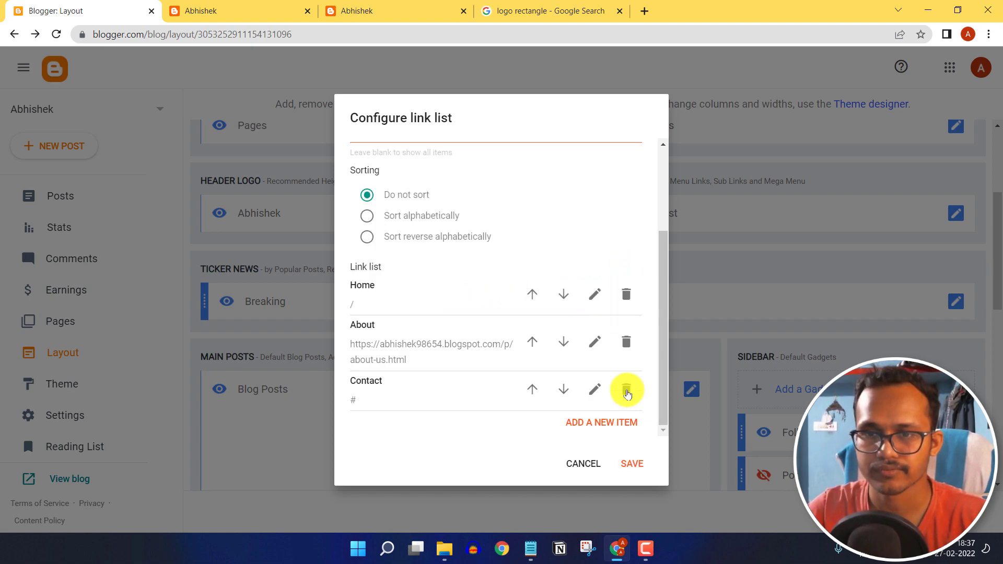
{"action": "left_click", "coordinate": [632, 463]}
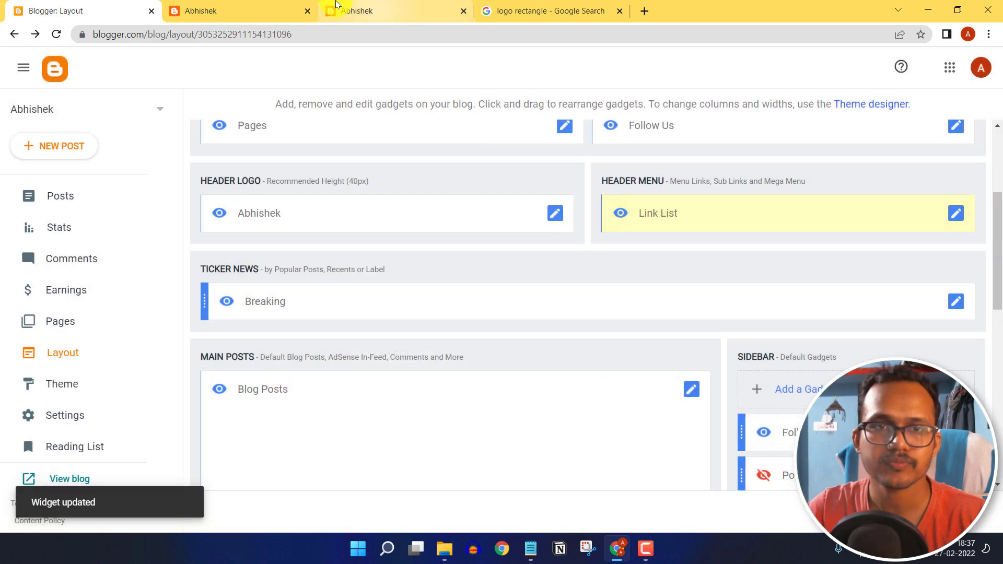
- Reload the live blog and test the header menu by visiting the About page and returning through the Home link
{"action": "left_click", "coordinate": [251, 9]}
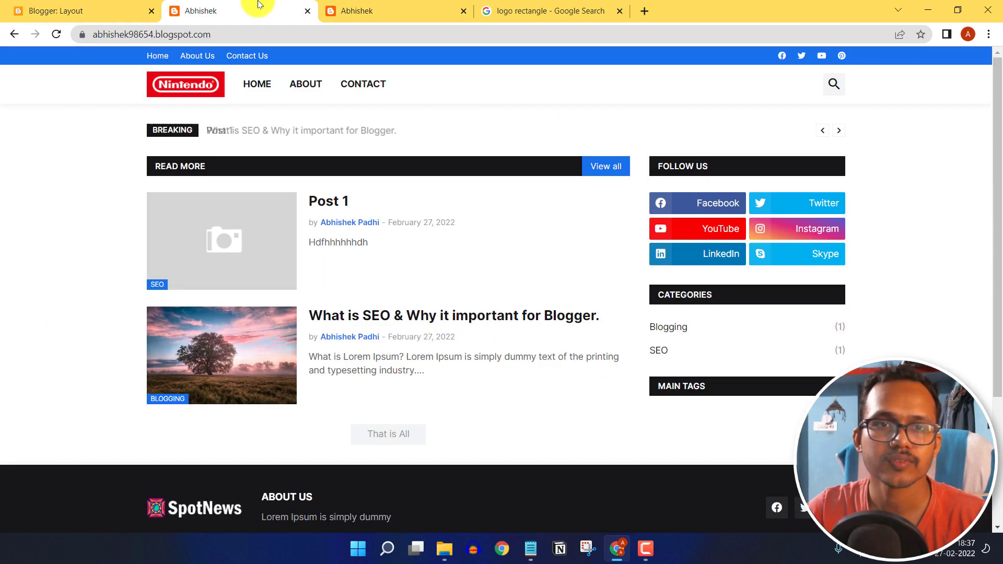
{"action": "left_click", "coordinate": [53, 32]}
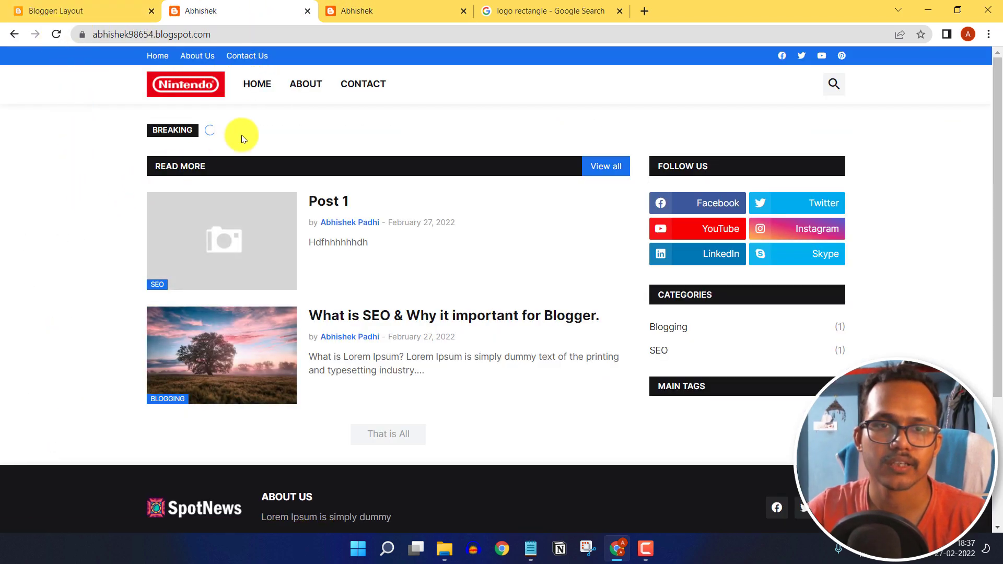
{"action": "left_click", "coordinate": [291, 95]}
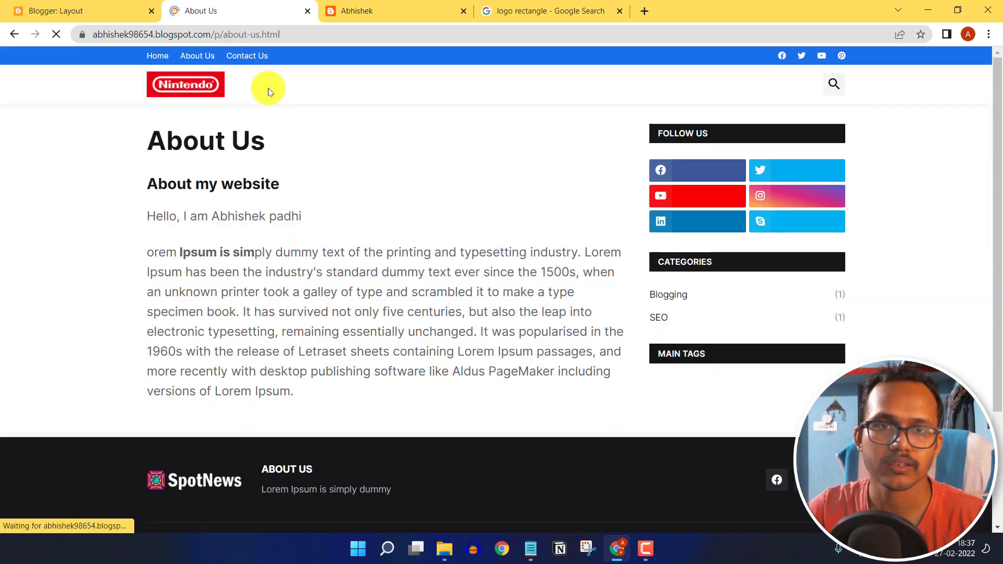
{"action": "left_click", "coordinate": [254, 87]}
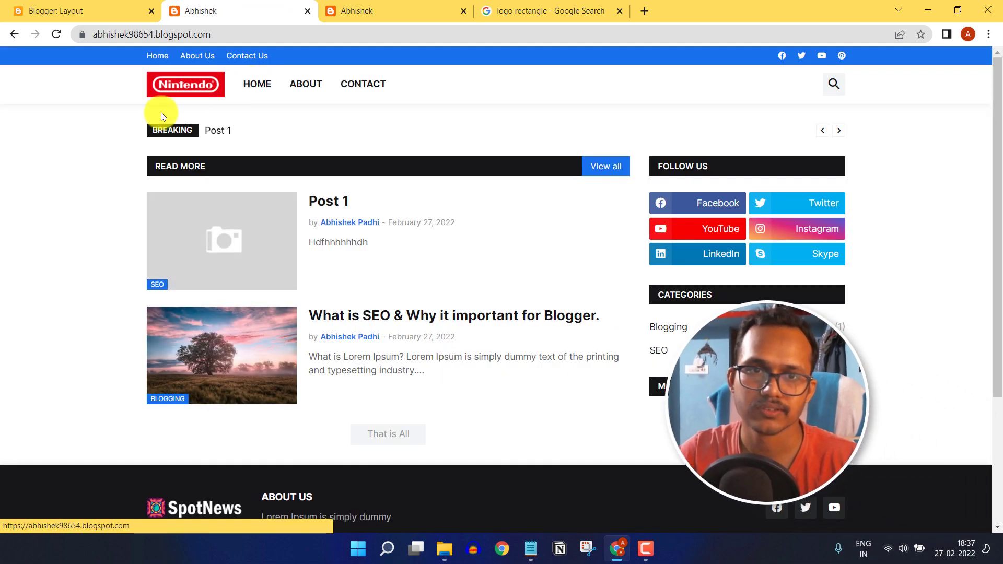